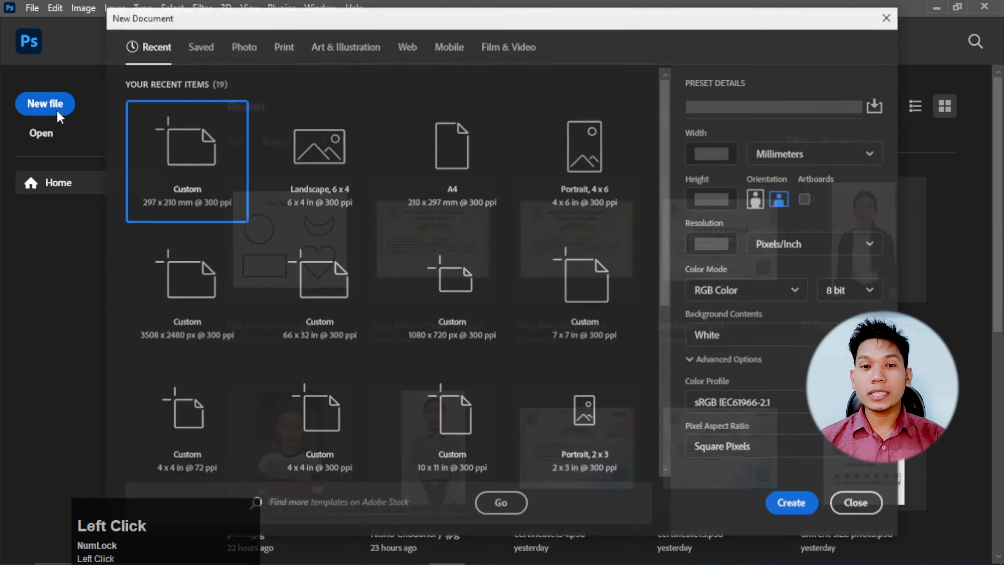
Create a new A4 document in landscape orientation, 297 x 210 mm at 300 pixels/inch in RGB Color.
{"action": "left_click", "coordinate": [445, 182]}
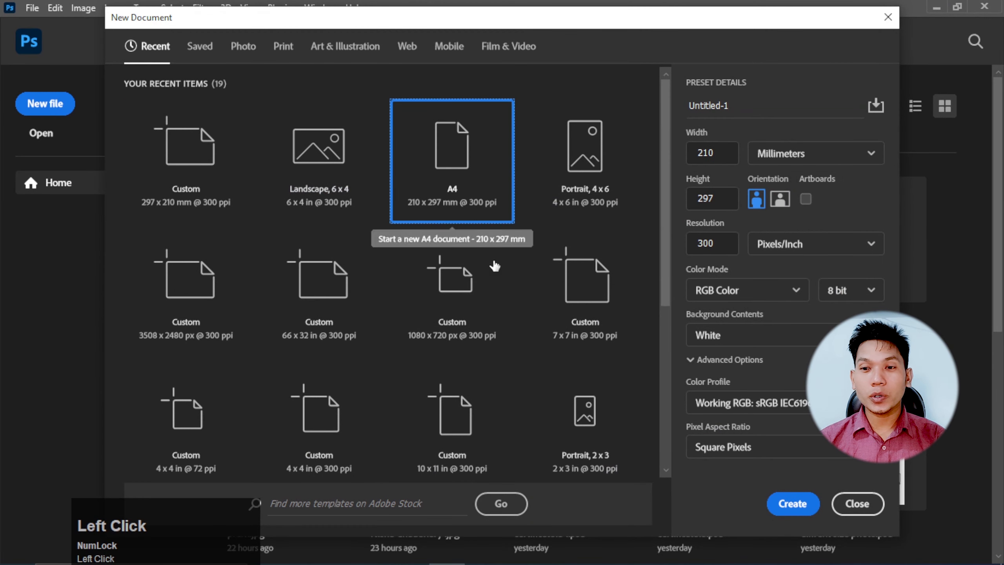
{"action": "left_click", "coordinate": [780, 198]}
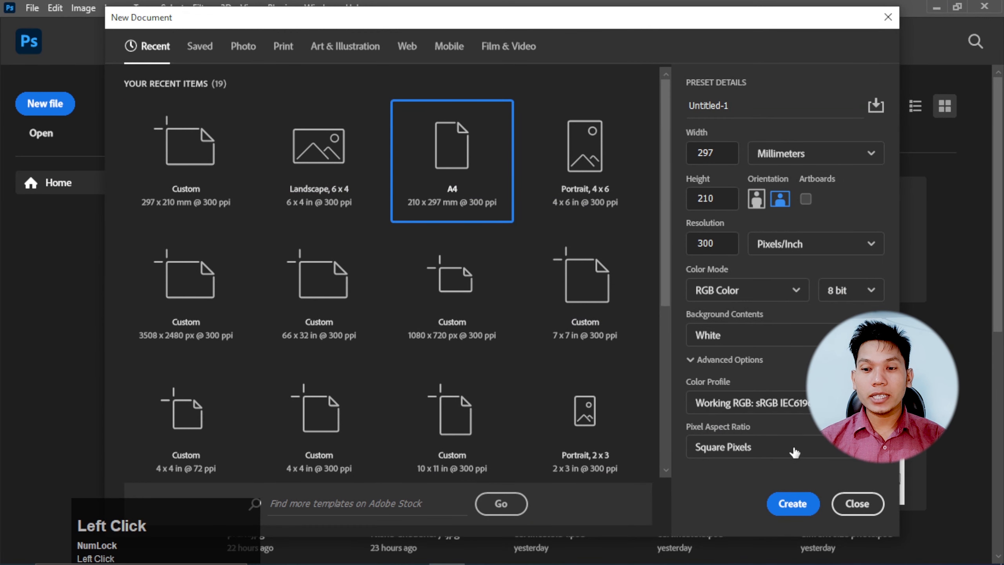
{"action": "left_click", "coordinate": [788, 504]}
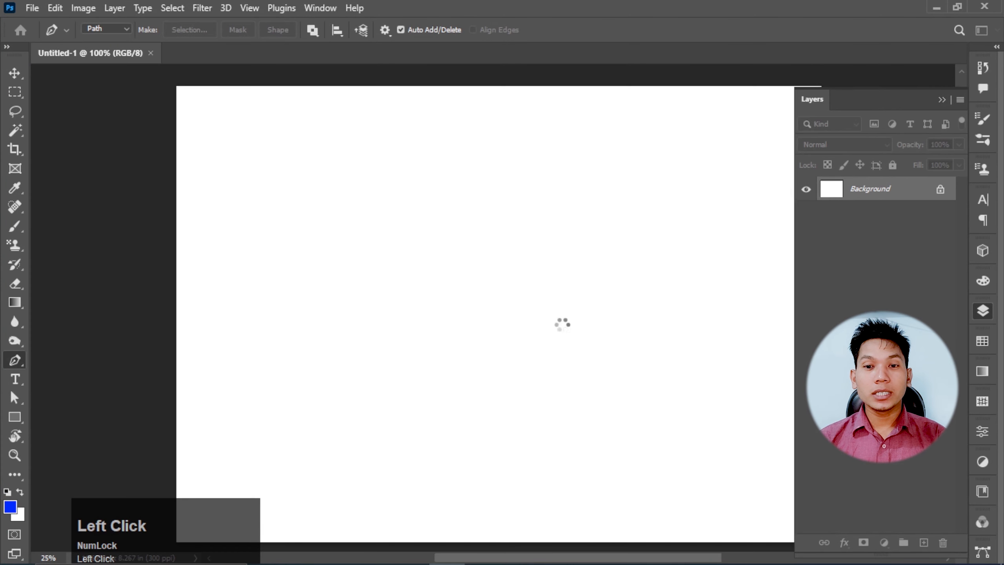
{"action": "scroll", "coordinate": [536, 263], "scroll_direction": "down", "scroll_amount": 1}
{"action": "scroll", "coordinate": [34, 345], "scroll_direction": "up", "scroll_amount": 1}
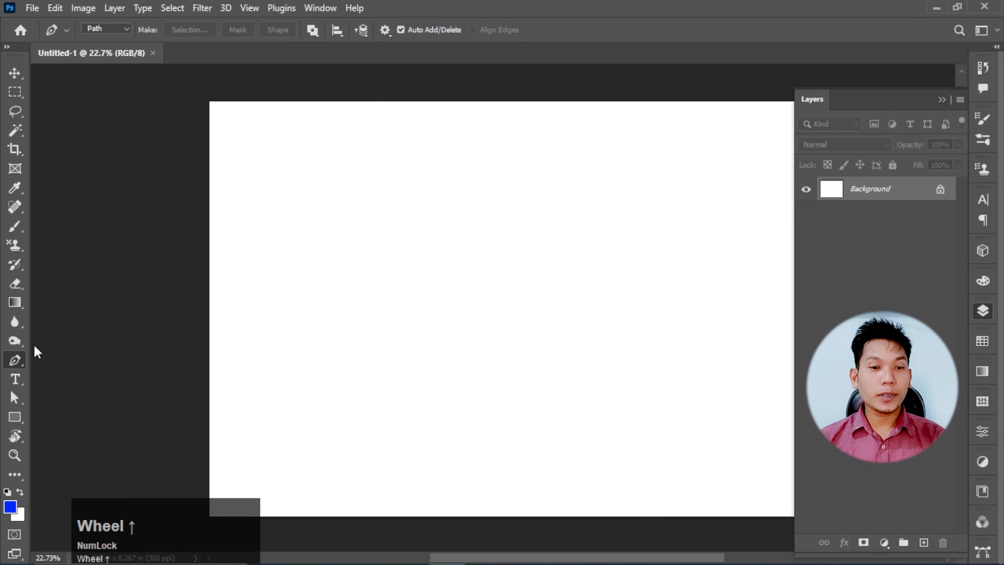
Activate the standard Pen Tool from the group of pen tools.
{"action": "right_click", "coordinate": [19, 359]}
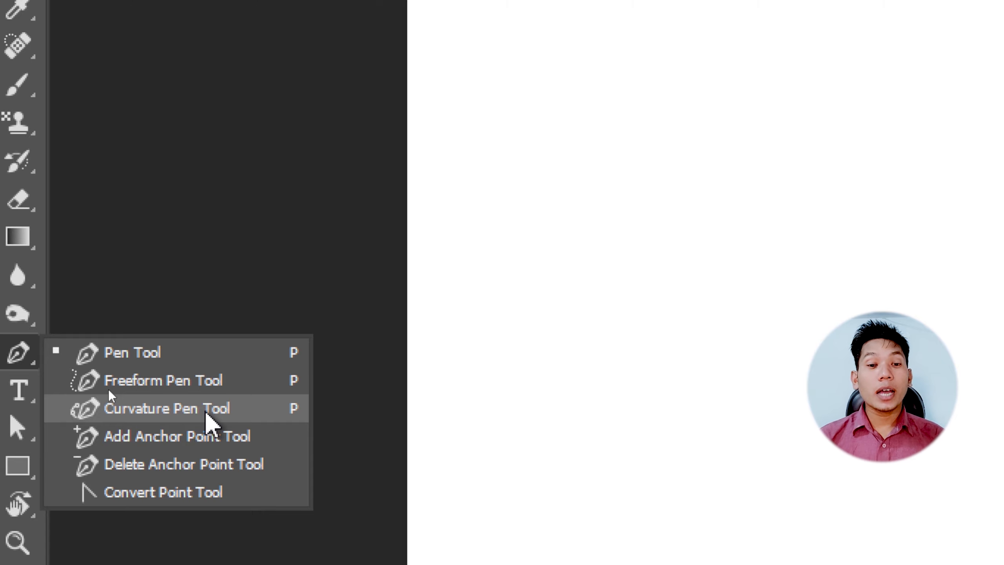
{"action": "left_click", "coordinate": [146, 351]}
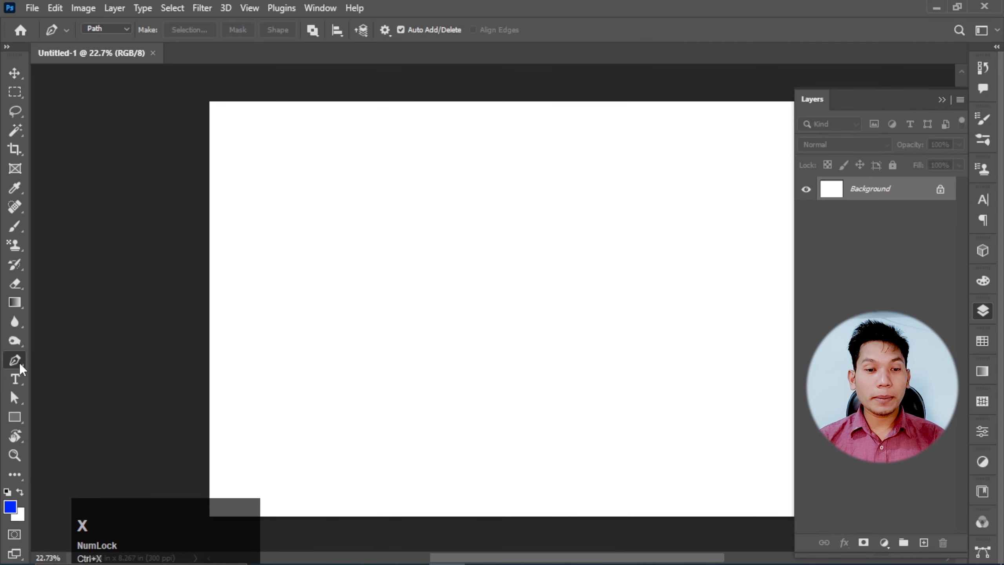
{"action": "right_click", "coordinate": [19, 361]}
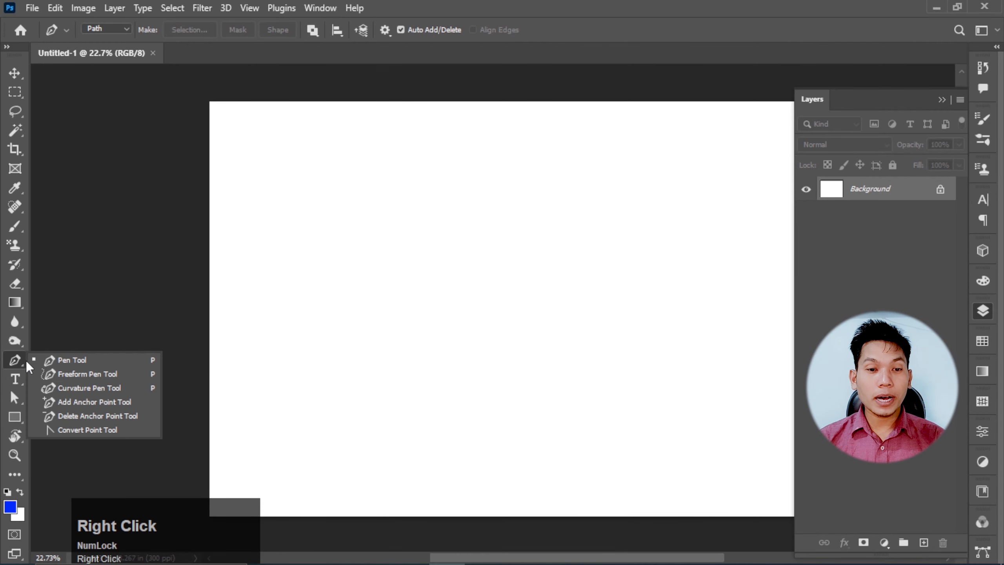
{"action": "left_click", "coordinate": [85, 359]}
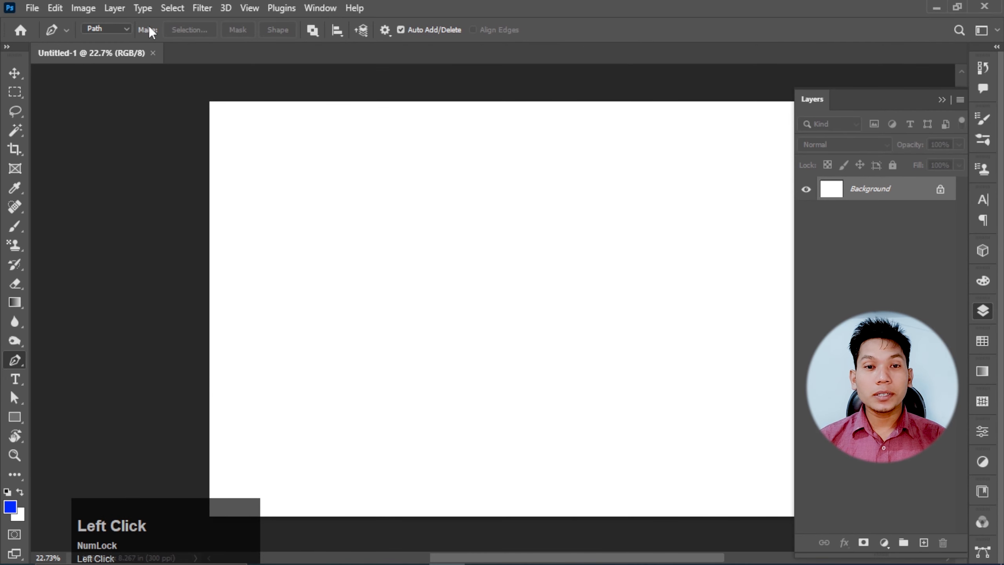
Switch the Pen tool's mode to Shape and back to Path, trying each twice.
{"action": "left_click", "coordinate": [112, 29]}
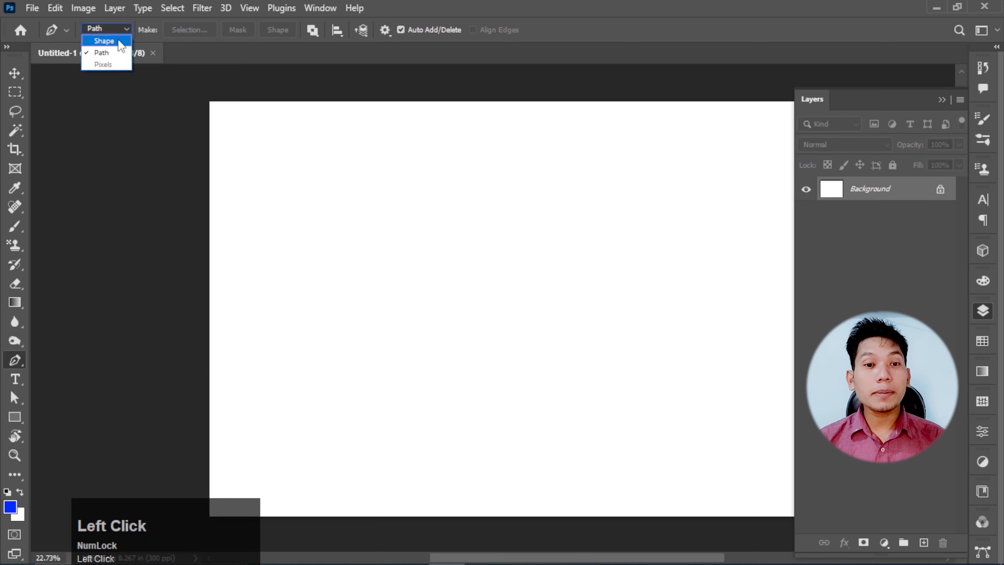
{"action": "left_click", "coordinate": [117, 39]}
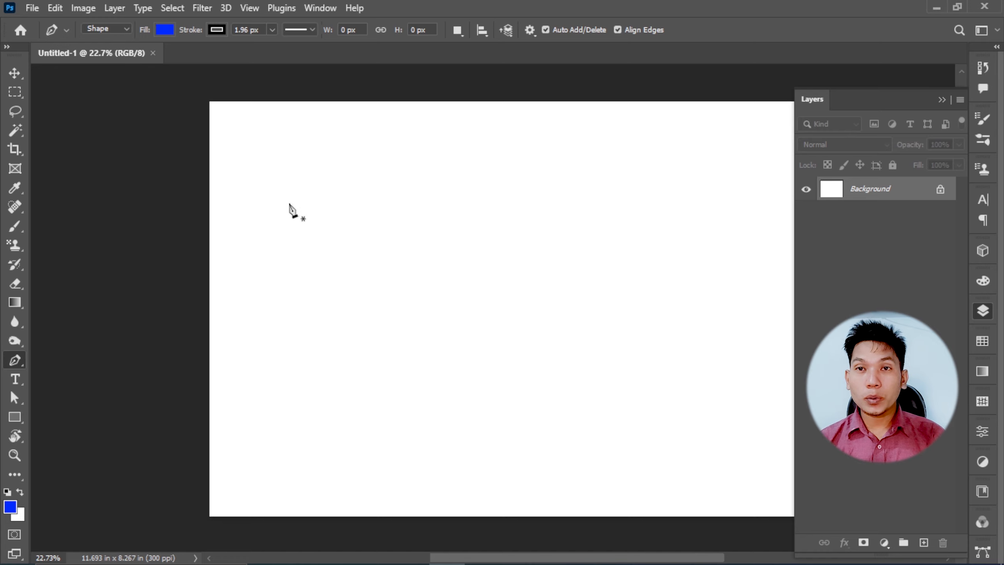
{"action": "left_click", "coordinate": [119, 29]}
{"action": "left_click", "coordinate": [126, 51]}
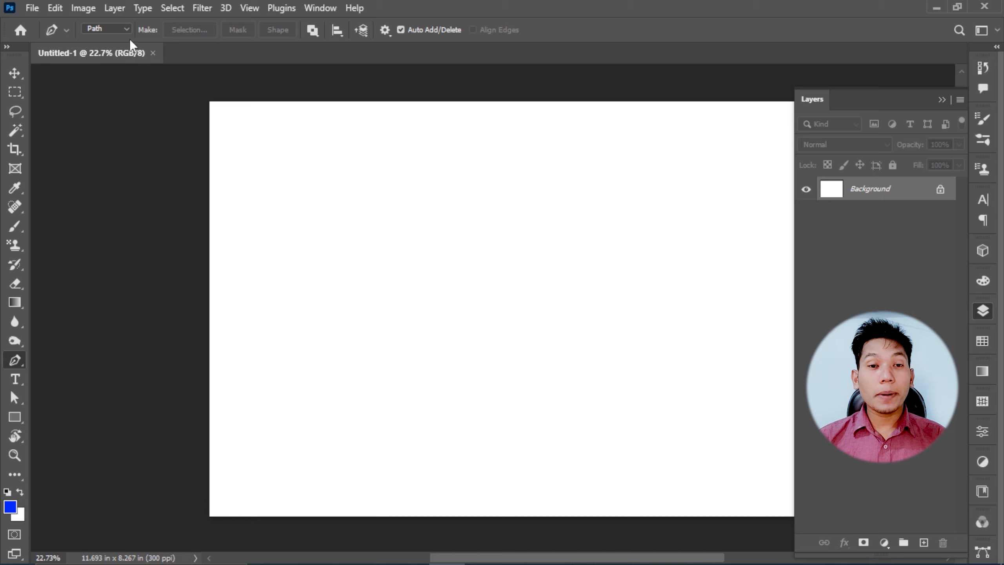
{"action": "left_click", "coordinate": [127, 30]}
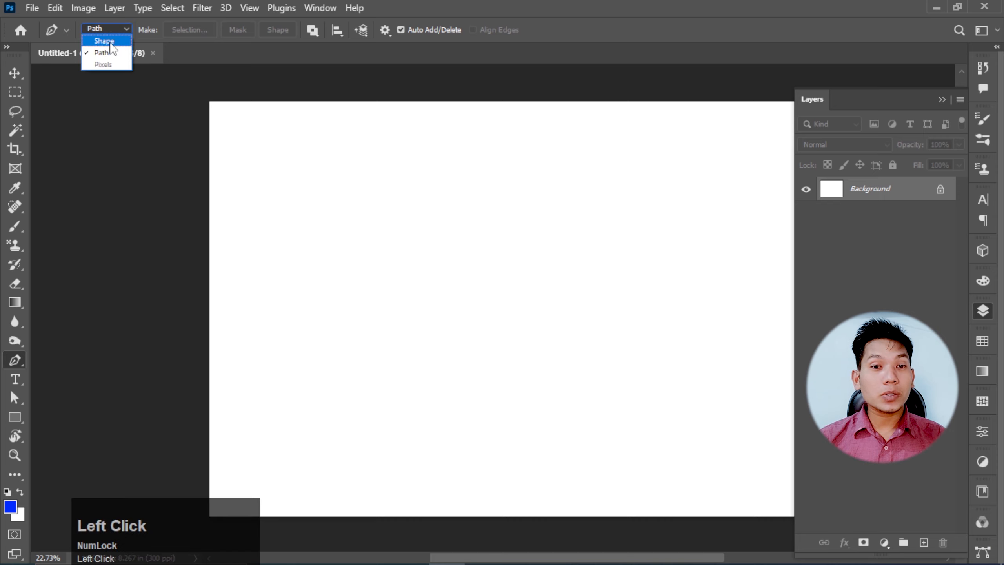
{"action": "left_click", "coordinate": [112, 41]}
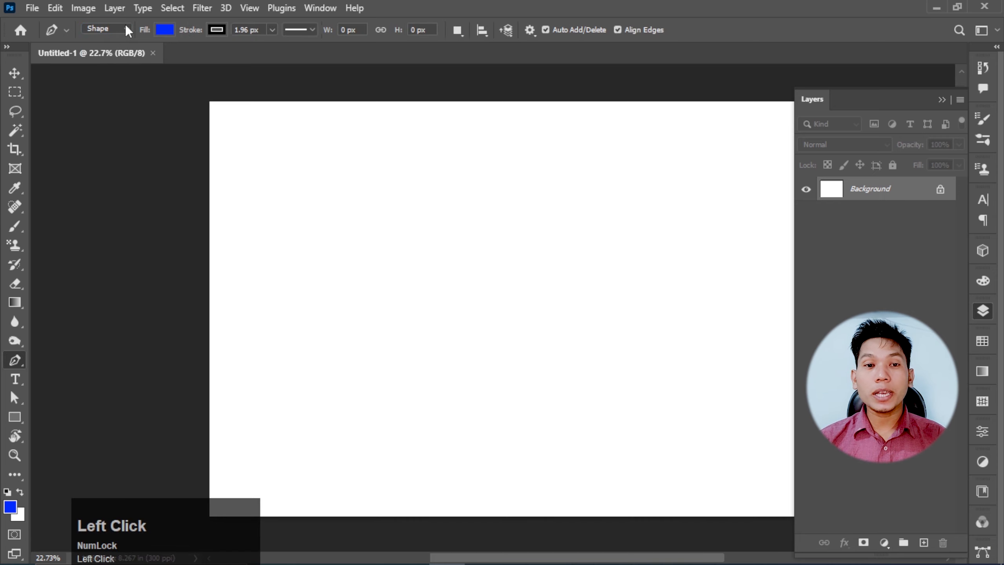
{"action": "left_click", "coordinate": [126, 26]}
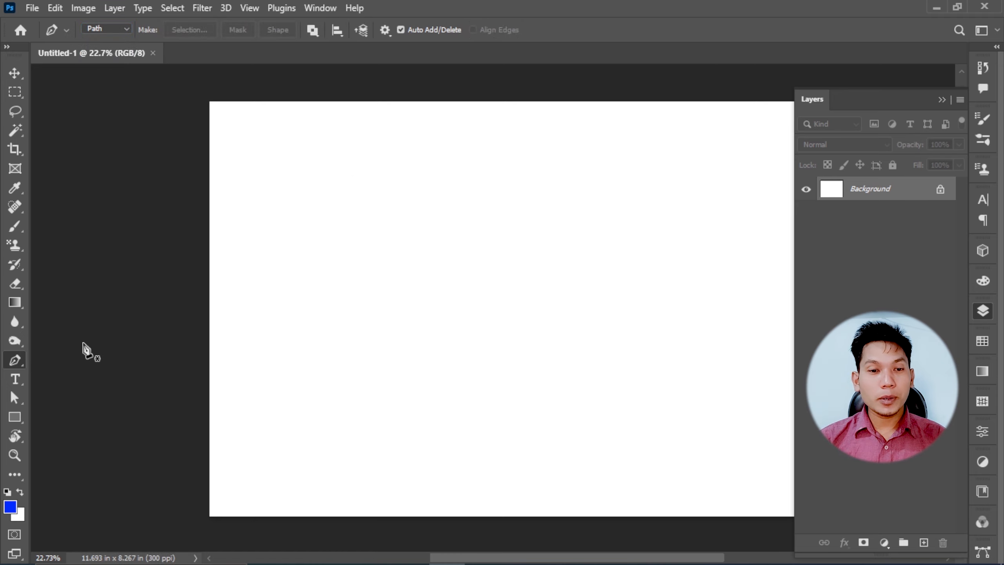
Start a path with a straight horizontal segment in the upper-left half of the canvas.
{"action": "left_click", "coordinate": [313, 230]}
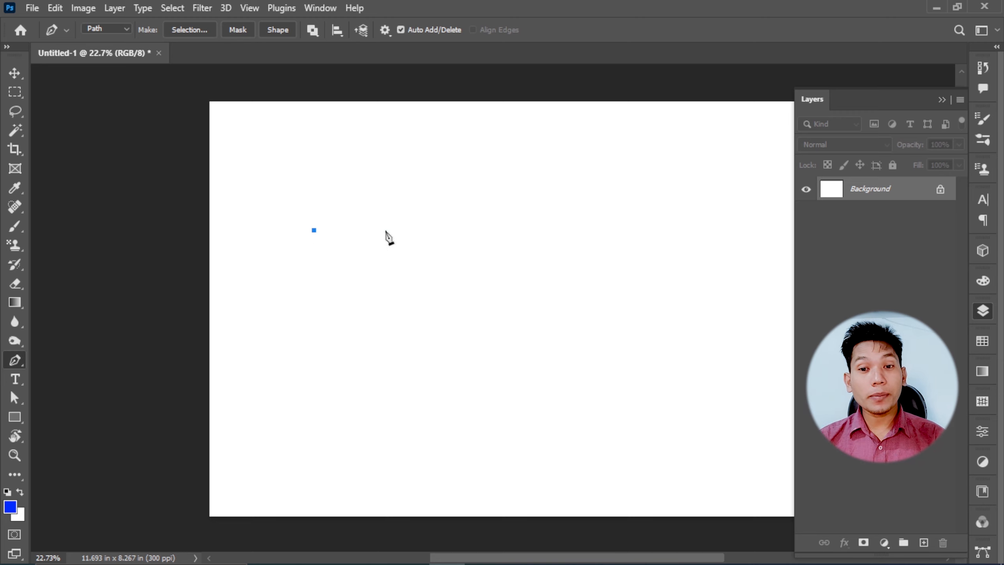
{"action": "key", "text": "shift"}
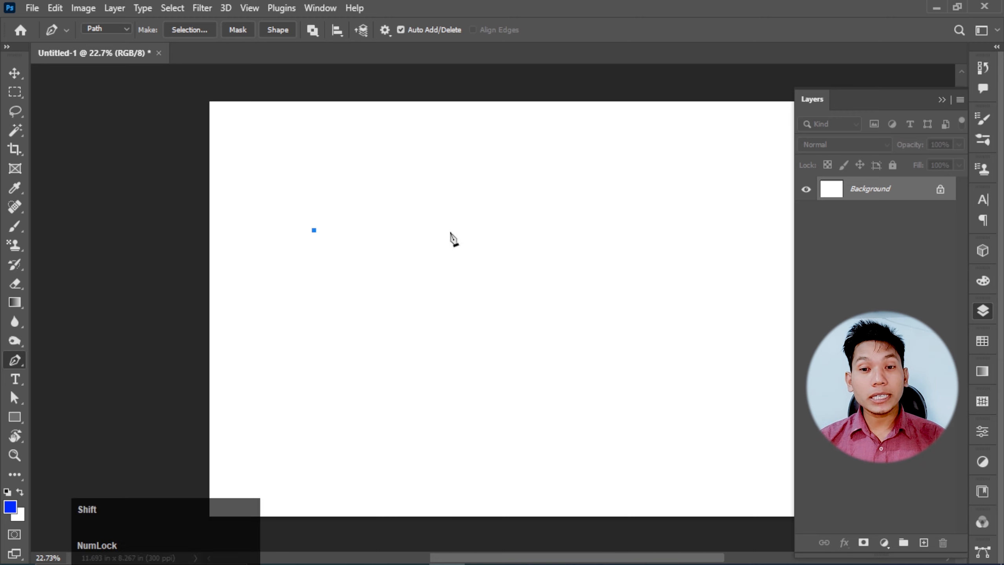
{"action": "left_click", "coordinate": [496, 230], "text": "shift"}
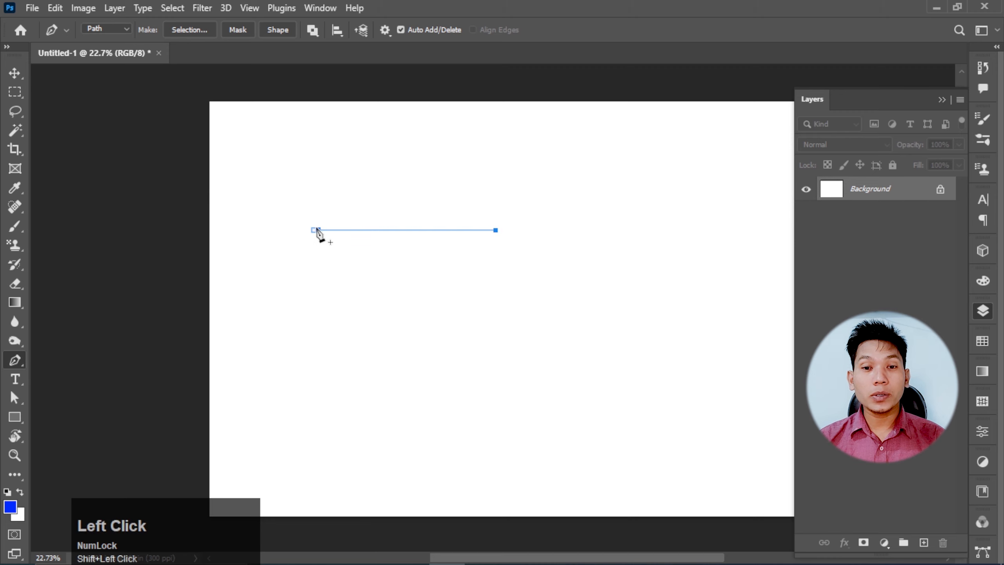
{"action": "left_click", "coordinate": [432, 230]}
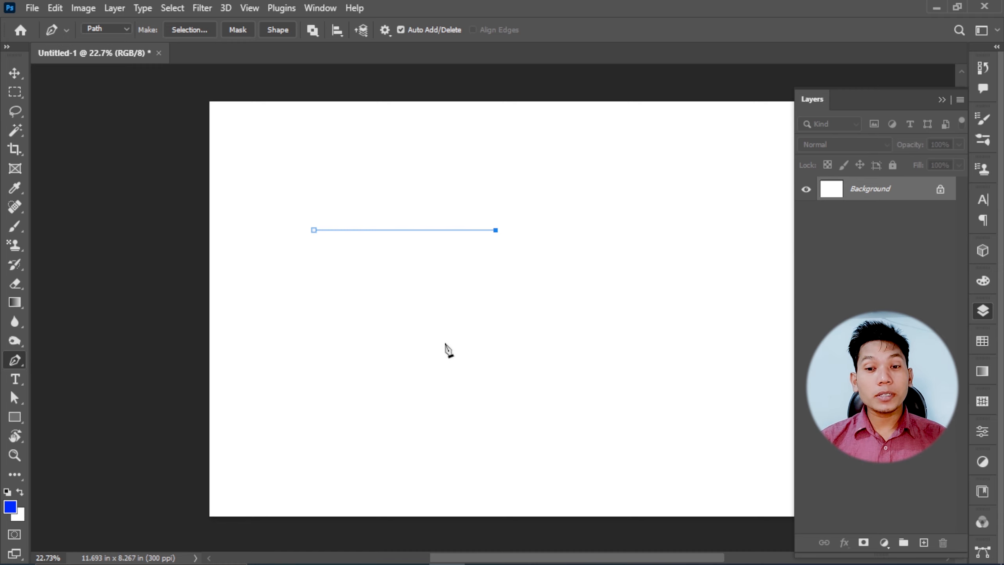
Continue the path downward in an S-shaped curve, add a straight lower edge and close it at the starting anchor point.
{"action": "left_click", "coordinate": [419, 343]}
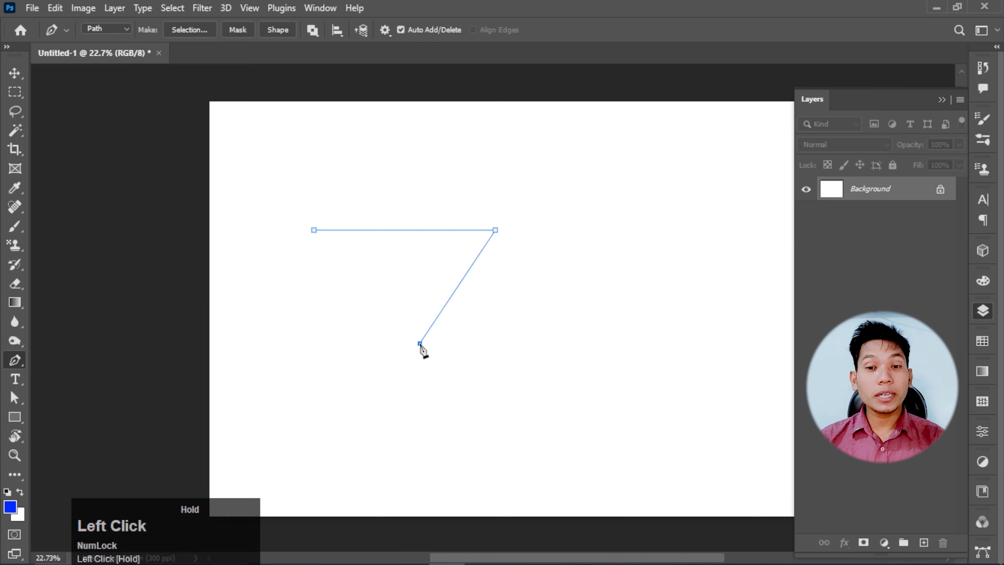
{"action": "left_click_drag", "start_coordinate": [420, 344], "coordinate": [299, 357]}
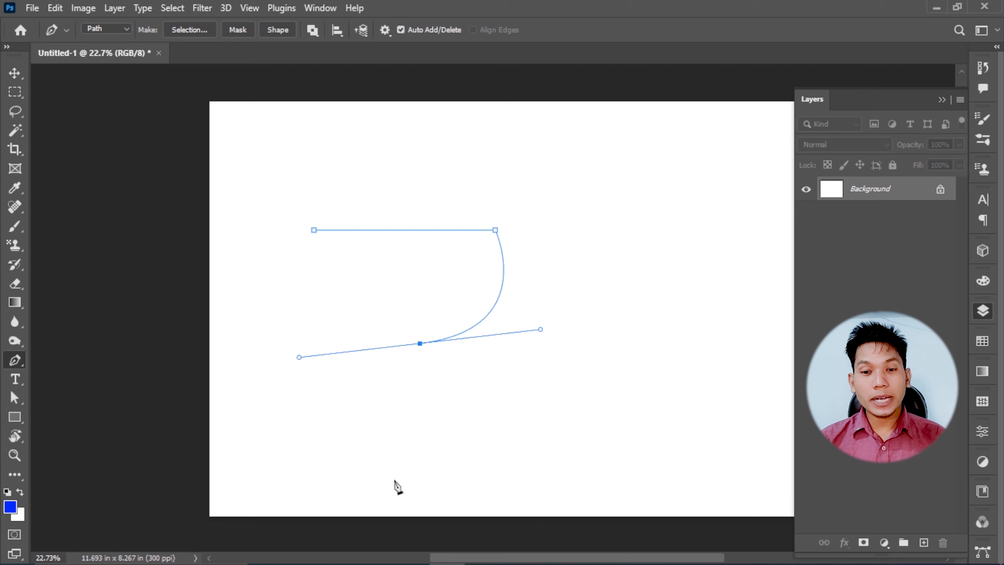
{"action": "left_click", "coordinate": [407, 480]}
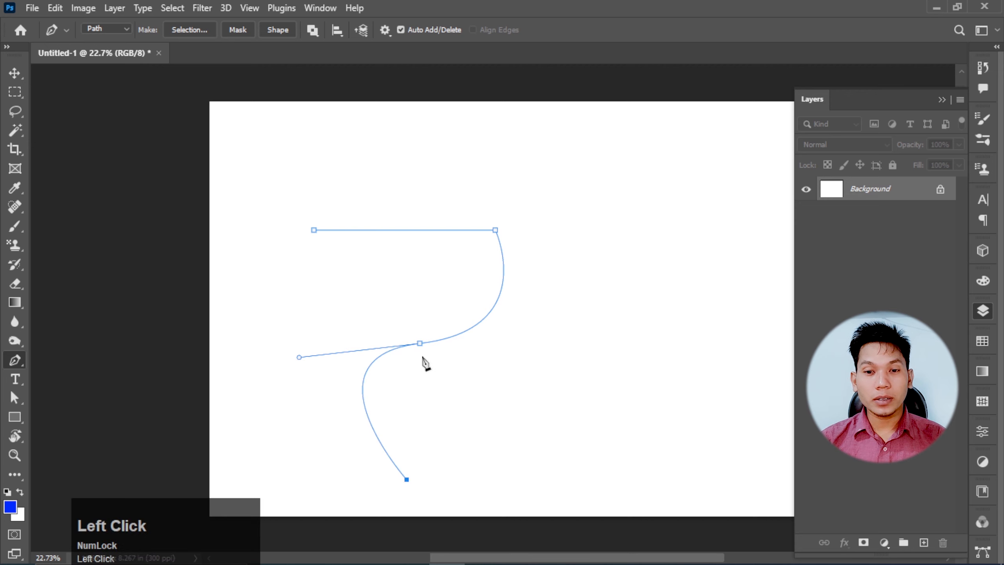
{"action": "left_click", "coordinate": [286, 475]}
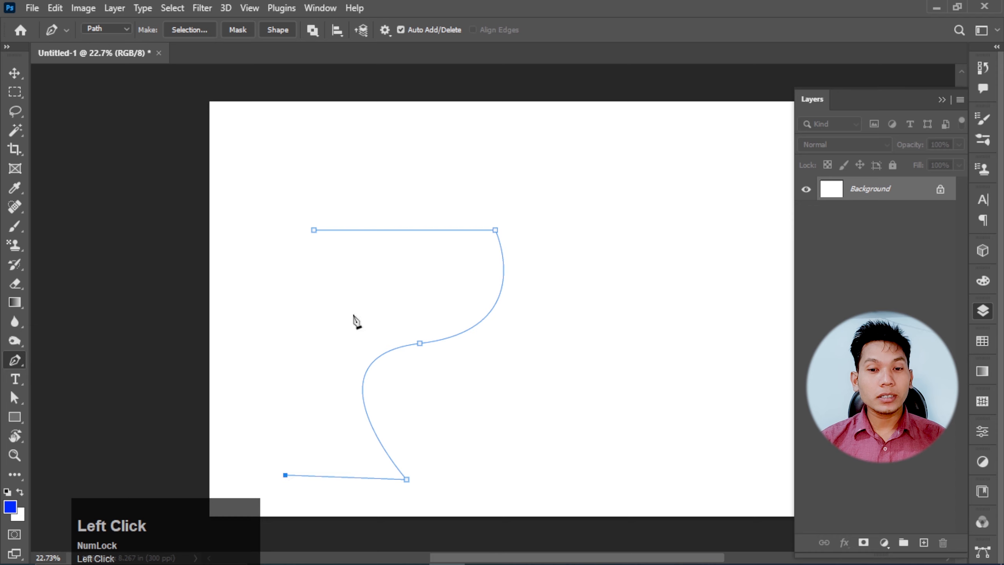
{"action": "left_click", "coordinate": [314, 230]}
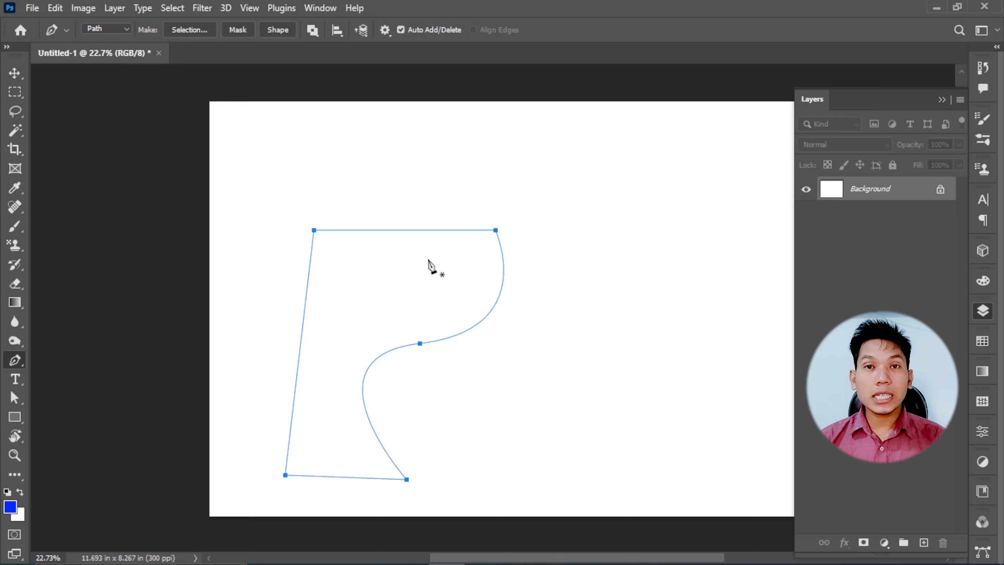
Convert the closed path to a selection, fill it with the blue foreground color on a new layer and deselect.
{"action": "key", "text": "ctrl+Return"}
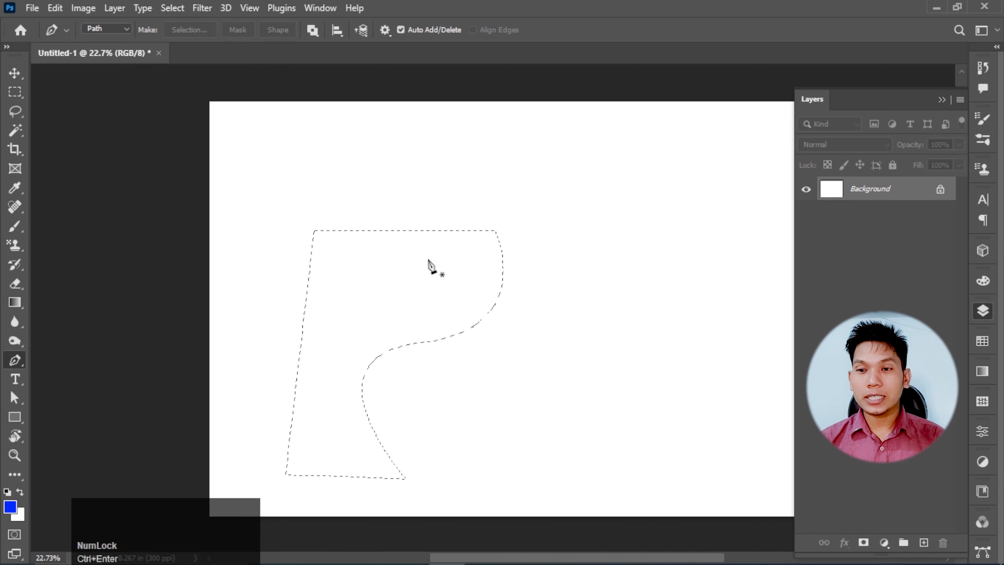
{"action": "left_click", "coordinate": [923, 542]}
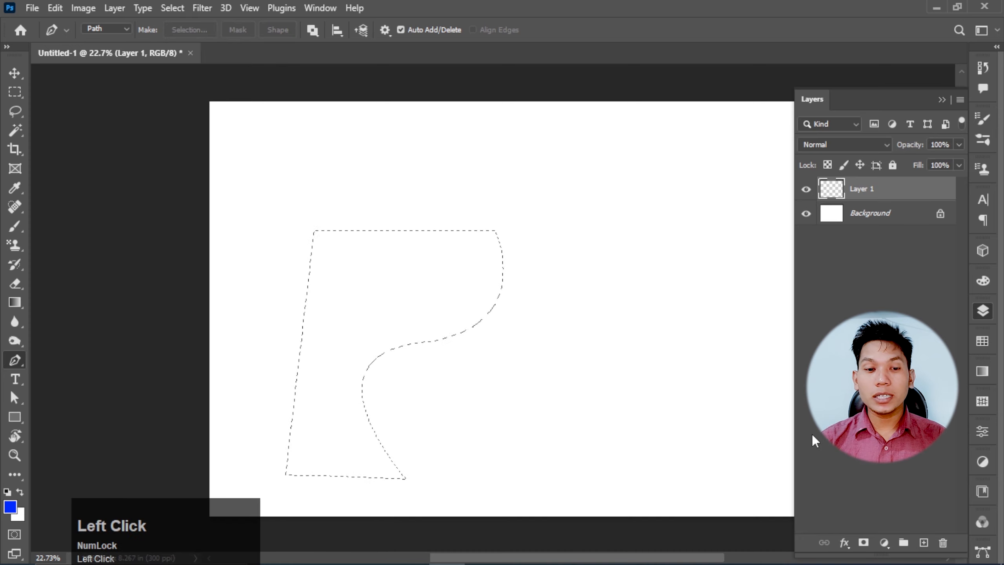
{"action": "key", "text": "alt+BackSpace"}
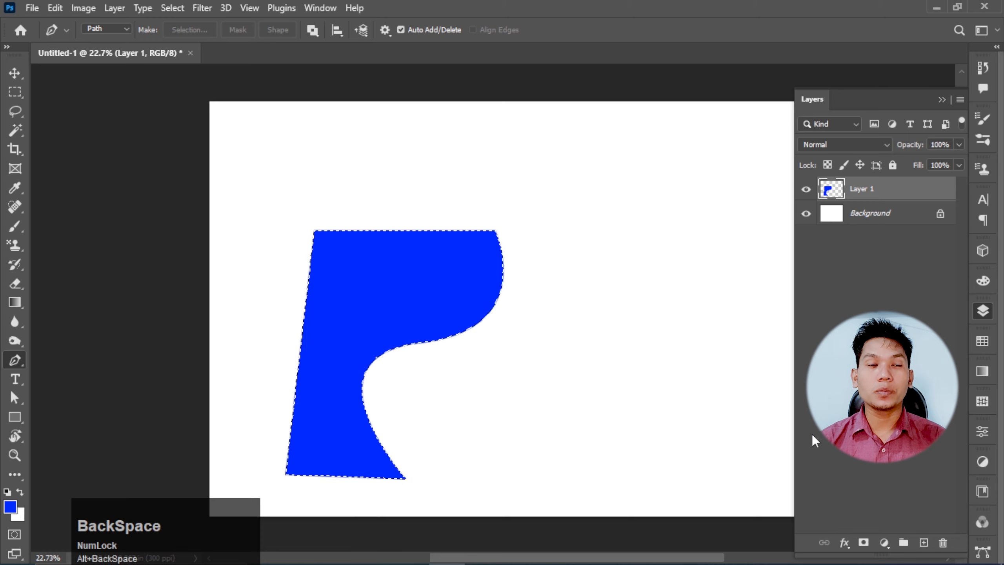
{"action": "key", "text": "ctrl+d"}
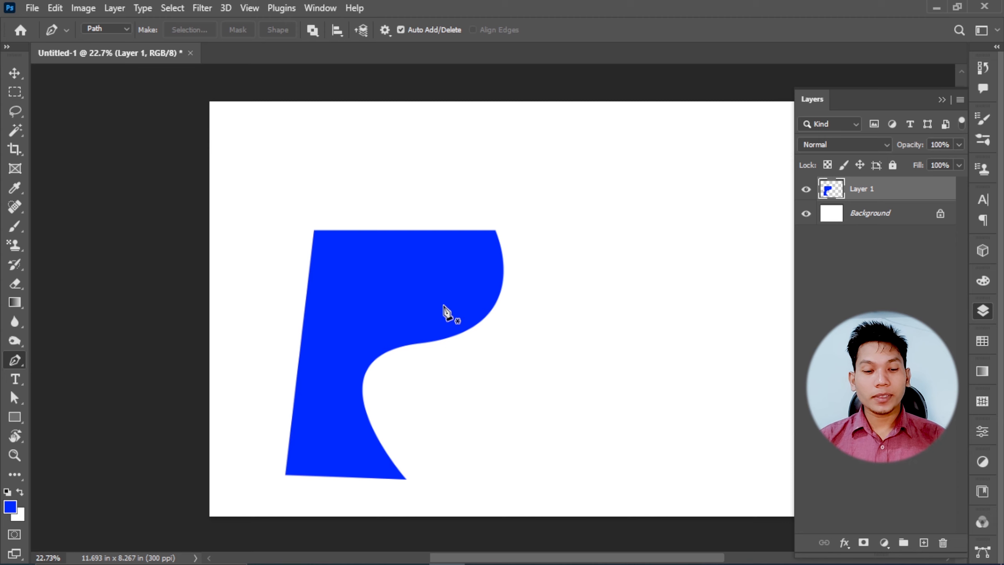
{"action": "key", "text": "ctrl+d"}
Undo the deselection, the blue fill, the new layer and the conversion of the path to a selection.
{"action": "key", "text": "ctrl+z"}
{"action": "key", "text": "ctrl+z"}
{"action": "key", "text": "ctrl+z"}
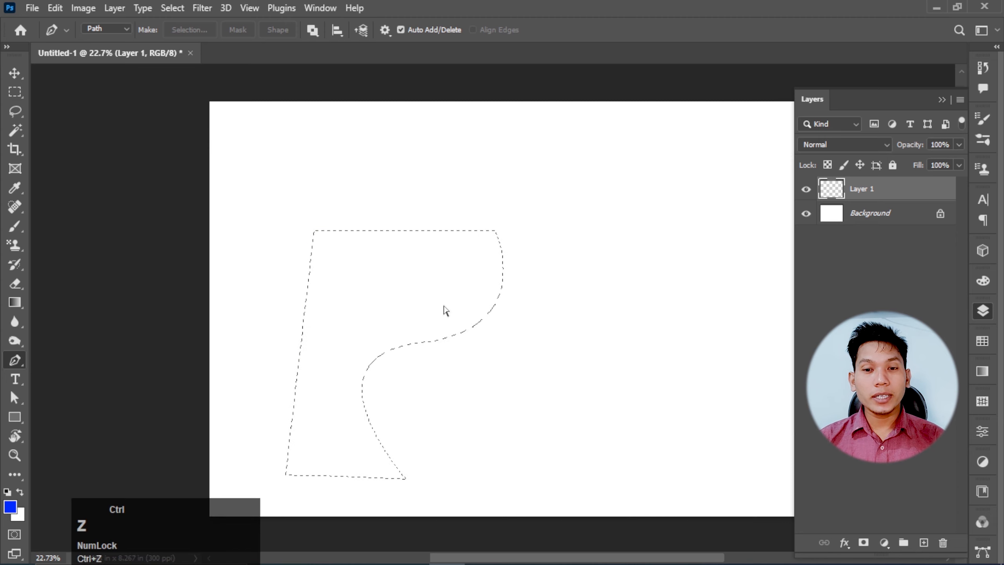
{"action": "key", "text": "ctrl+z"}
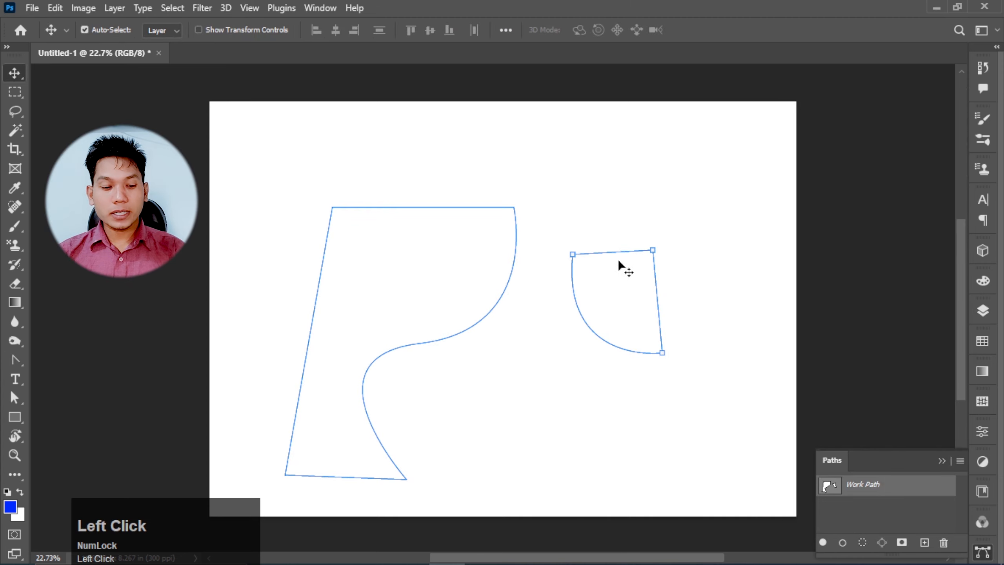
Undo the second closed path and the anchor edits to restore the original curved path.
{"action": "key", "text": "ctrl+z"}
{"action": "key", "text": "ctrl+z"}
{"action": "key", "text": "ctrl+z"}
{"action": "key", "text": "ctrl+z"}
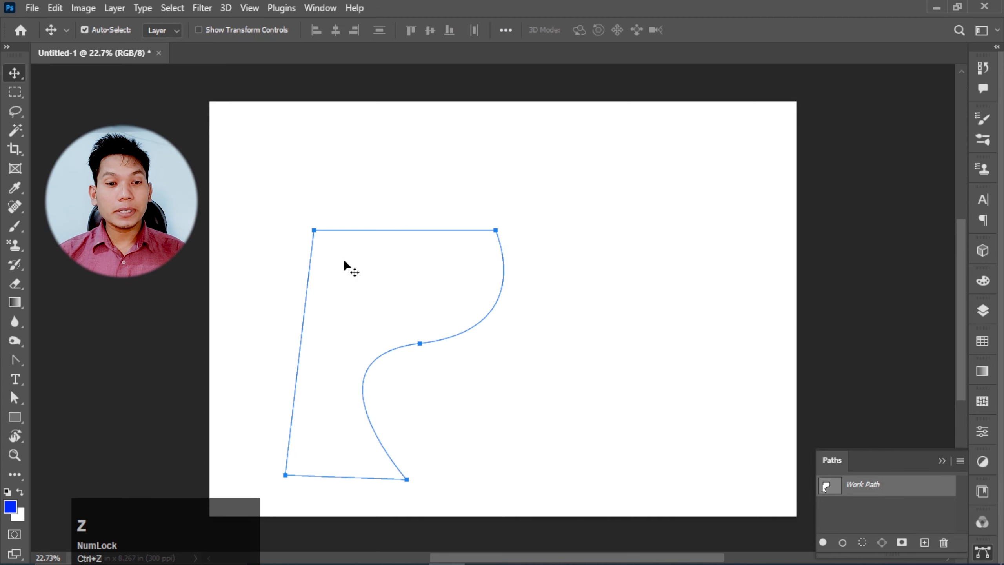
With the Pen Tool active again, save the work path as "shape 1" and create a new empty path.
{"action": "right_click", "coordinate": [22, 363]}
{"action": "left_click", "coordinate": [71, 357]}
{"action": "left_click", "coordinate": [343, 229]}
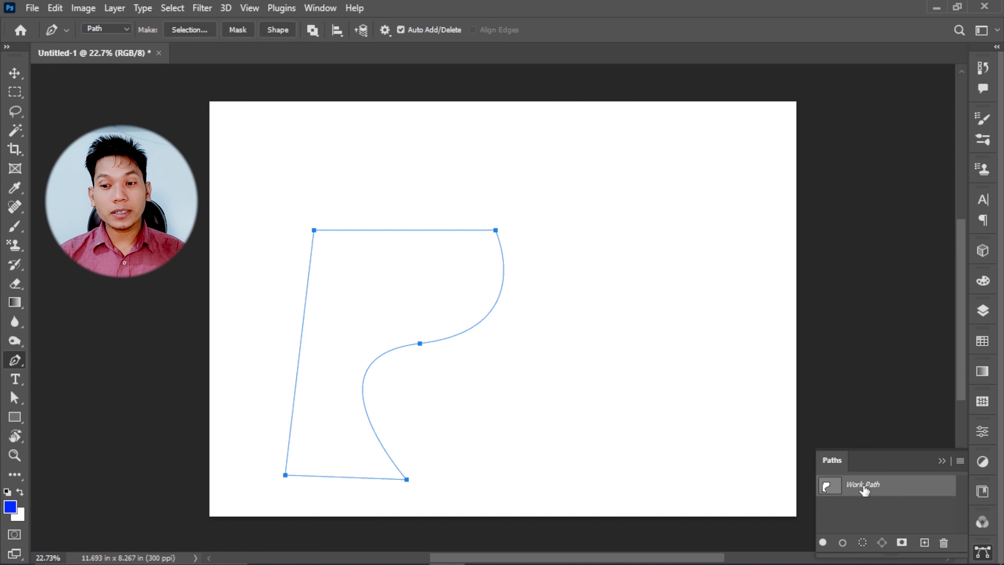
{"action": "double_click", "coordinate": [864, 489]}
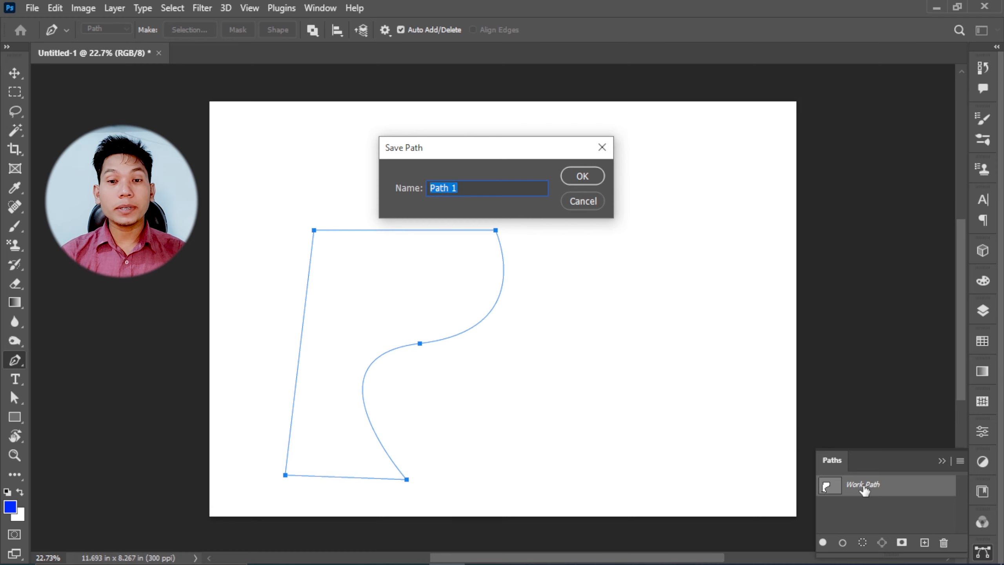
{"action": "type", "text": "shape"}
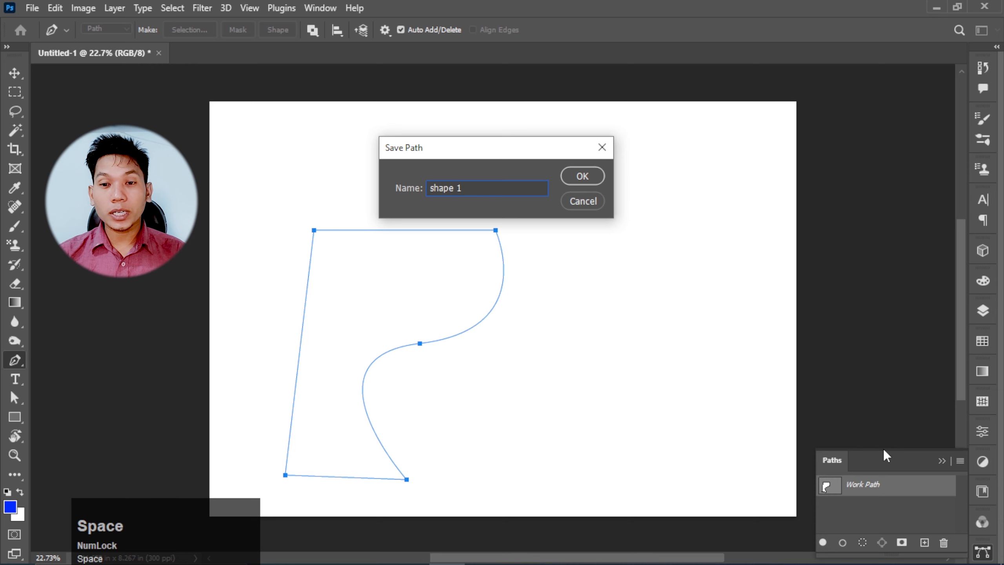
{"action": "left_click", "coordinate": [584, 177]}
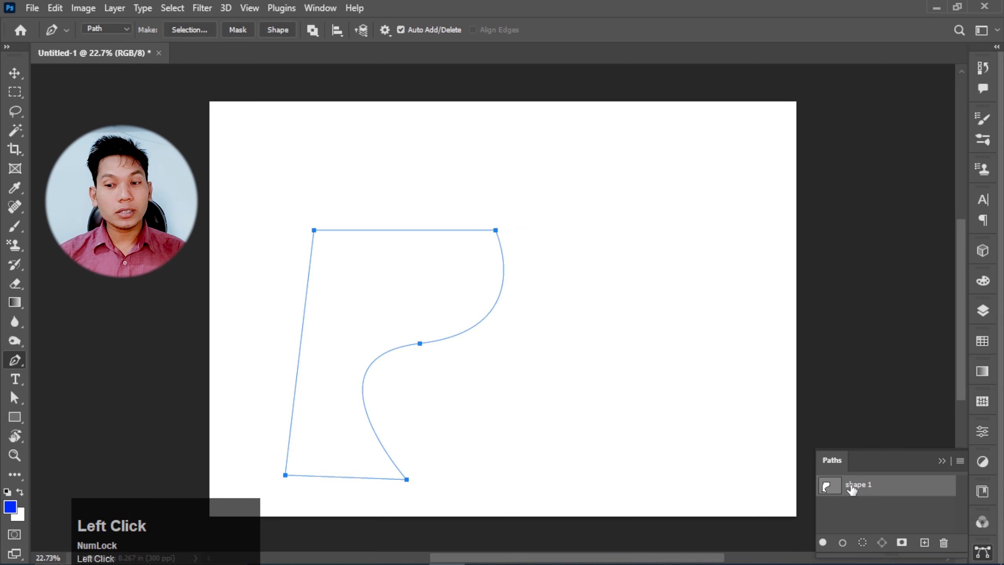
{"action": "left_click", "coordinate": [922, 543]}
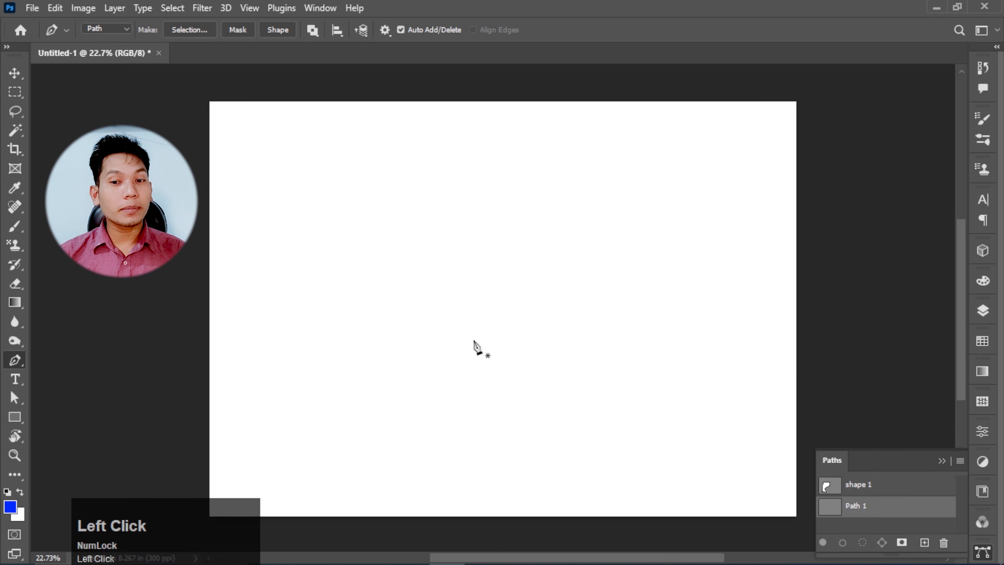
Draw a closed four-sided path with straight segments mid-canvas and switch between it and shape 1 to compare the two paths.
{"action": "left_click", "coordinate": [396, 271]}
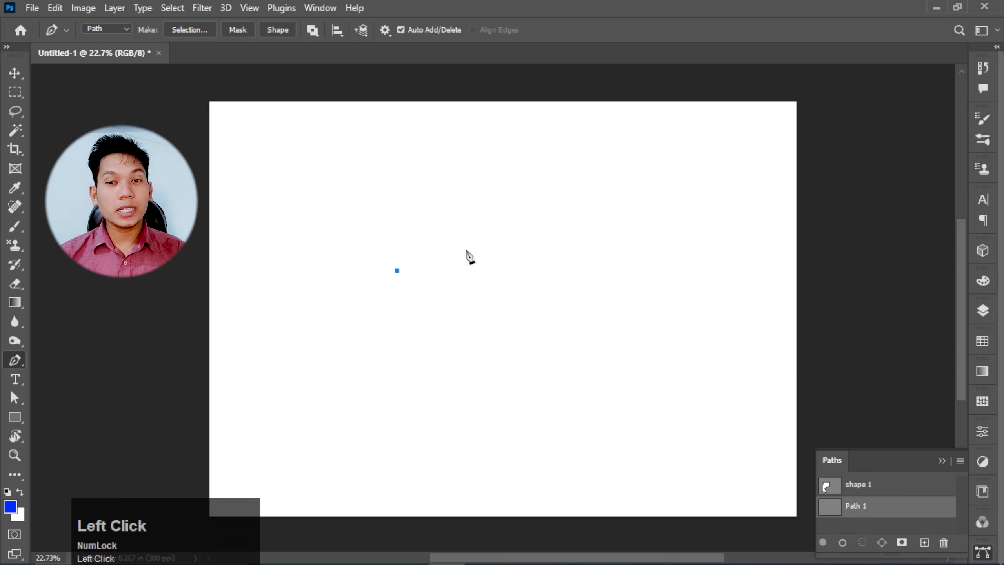
{"action": "left_click", "coordinate": [526, 246]}
{"action": "left_click", "coordinate": [537, 393]}
{"action": "left_click", "coordinate": [430, 405]}
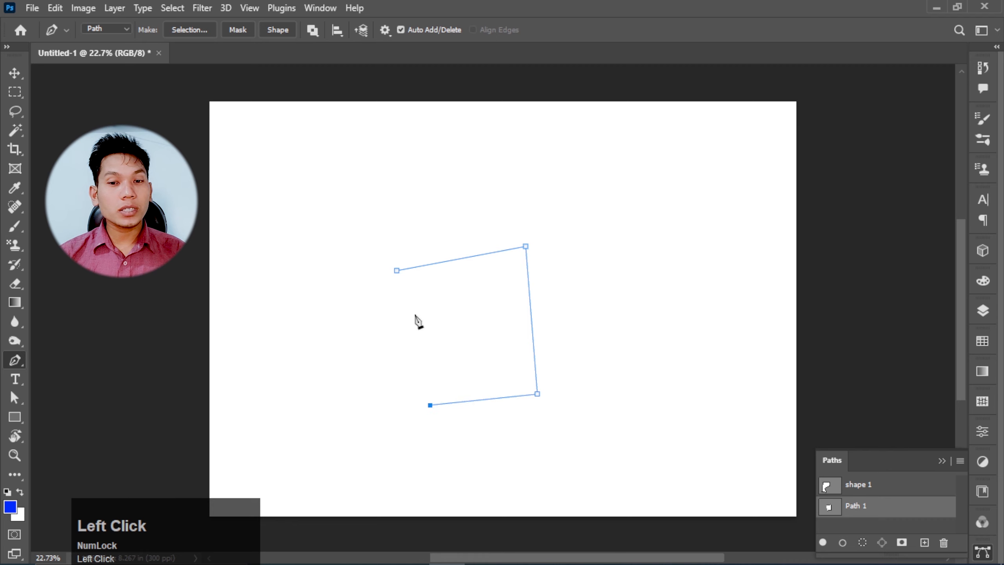
{"action": "left_click", "coordinate": [397, 271]}
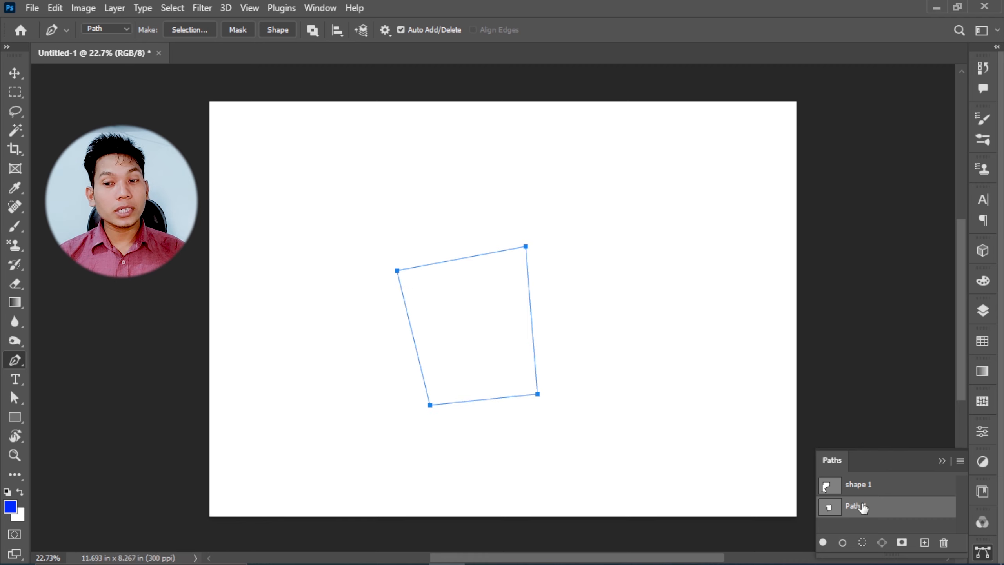
{"action": "left_click", "coordinate": [861, 485]}
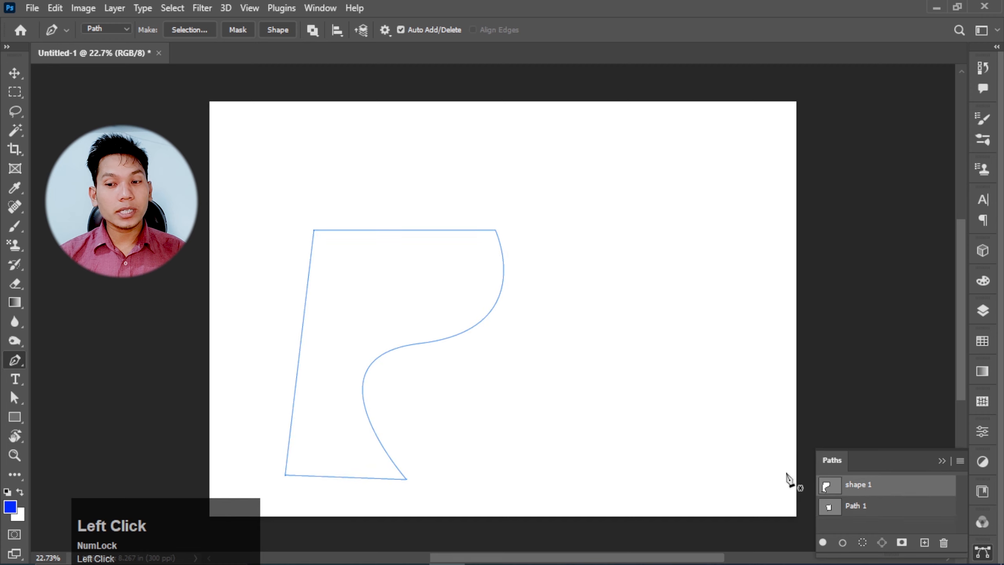
{"action": "left_click", "coordinate": [855, 508]}
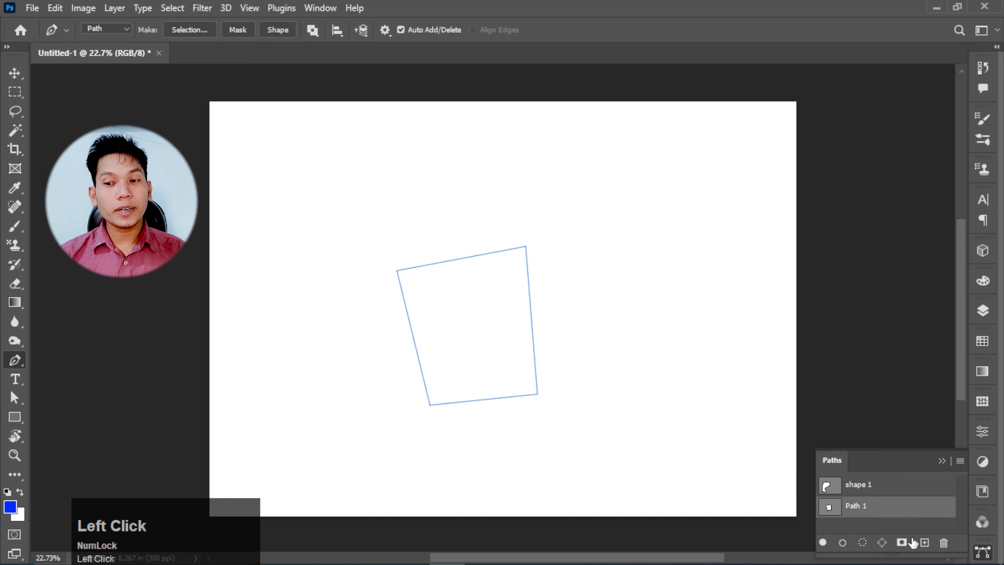
Create another empty path and draw a closed path on it that mixes curved segments with a straight upper edge.
{"action": "left_click", "coordinate": [924, 544]}
{"action": "left_click_drag", "start_coordinate": [468, 324], "coordinate": [660, 287]}
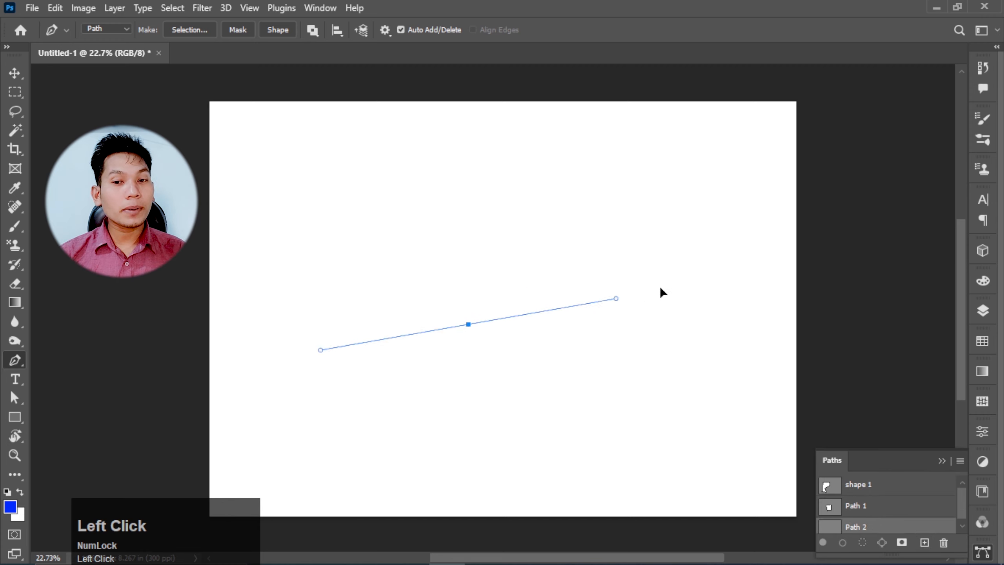
{"action": "left_click", "coordinate": [647, 388]}
{"action": "left_click_drag", "start_coordinate": [493, 392], "coordinate": [488, 334]}
{"action": "left_click", "coordinate": [532, 327]}
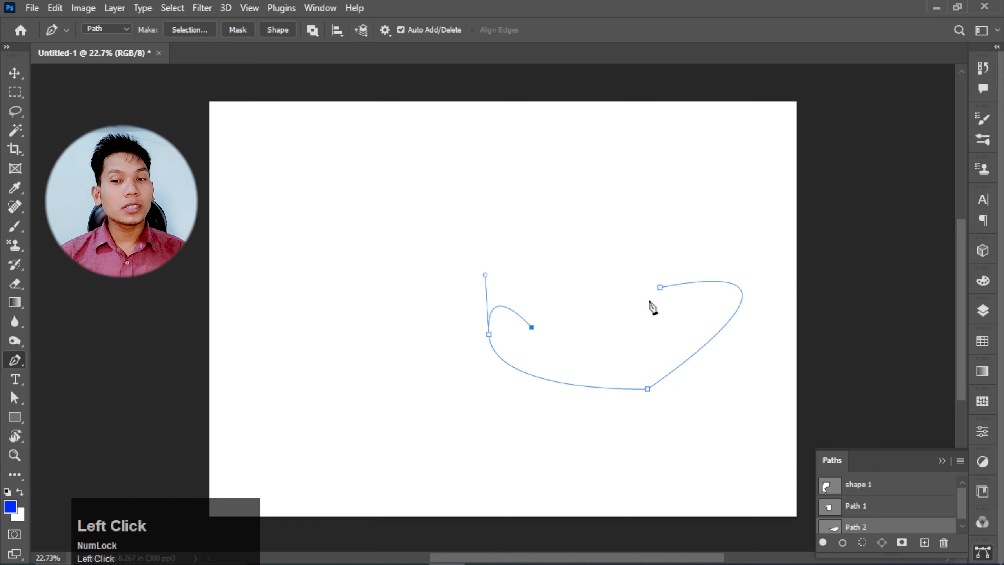
{"action": "left_click", "coordinate": [662, 287]}
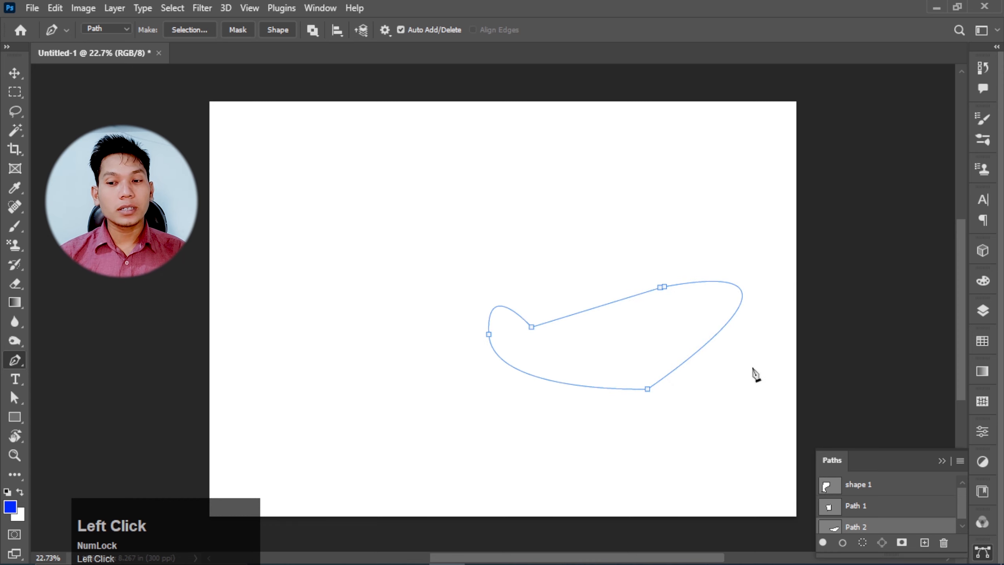
Display the saved paths in turn and delete Path 2, Path 1 and shape 1.
{"action": "left_click", "coordinate": [884, 492]}
{"action": "left_click", "coordinate": [874, 508]}
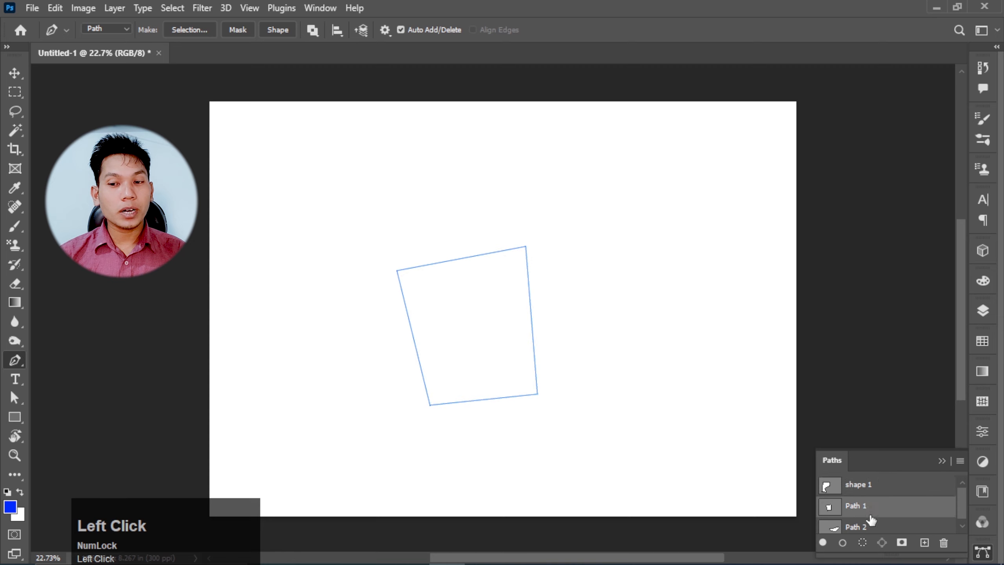
{"action": "left_click", "coordinate": [867, 529]}
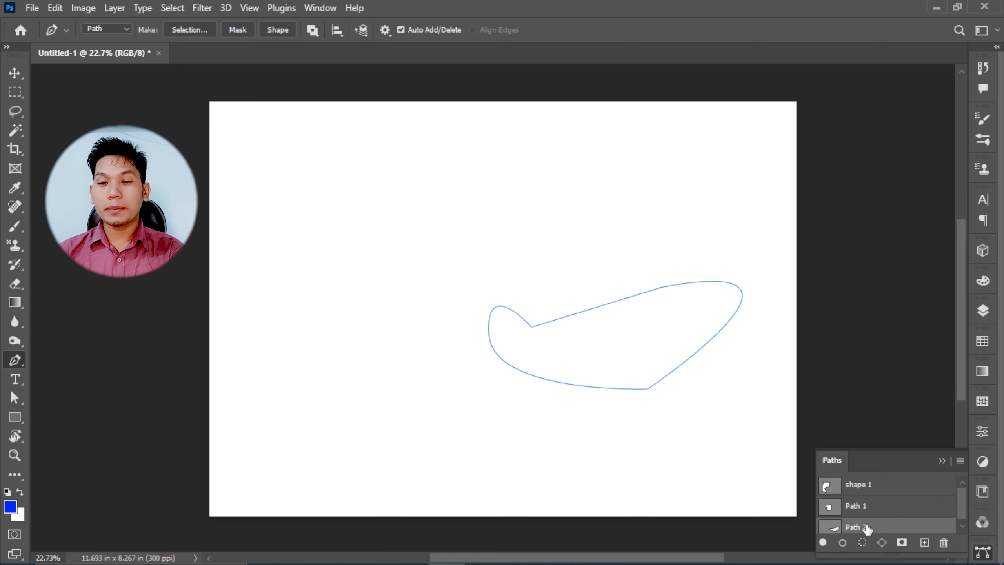
{"action": "key", "text": "Delete"}
{"action": "left_click", "coordinate": [862, 506]}
{"action": "key", "text": "Delete"}
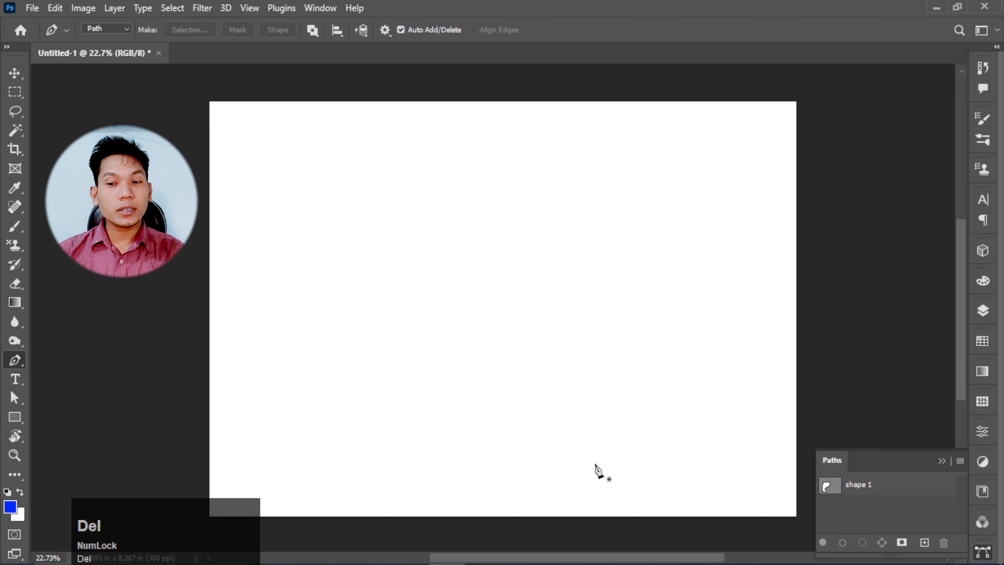
{"action": "left_click", "coordinate": [874, 487]}
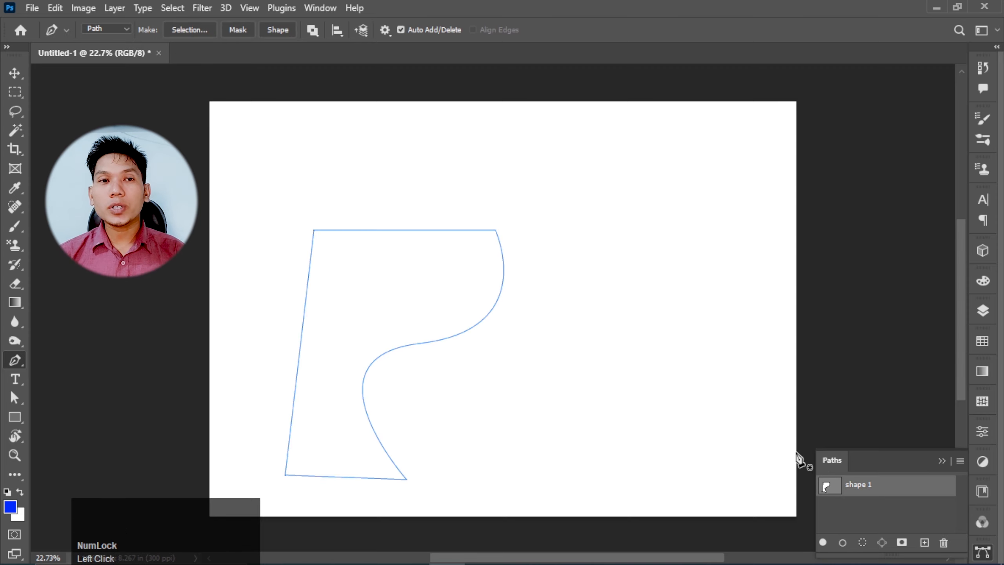
{"action": "key", "text": "Delete"}
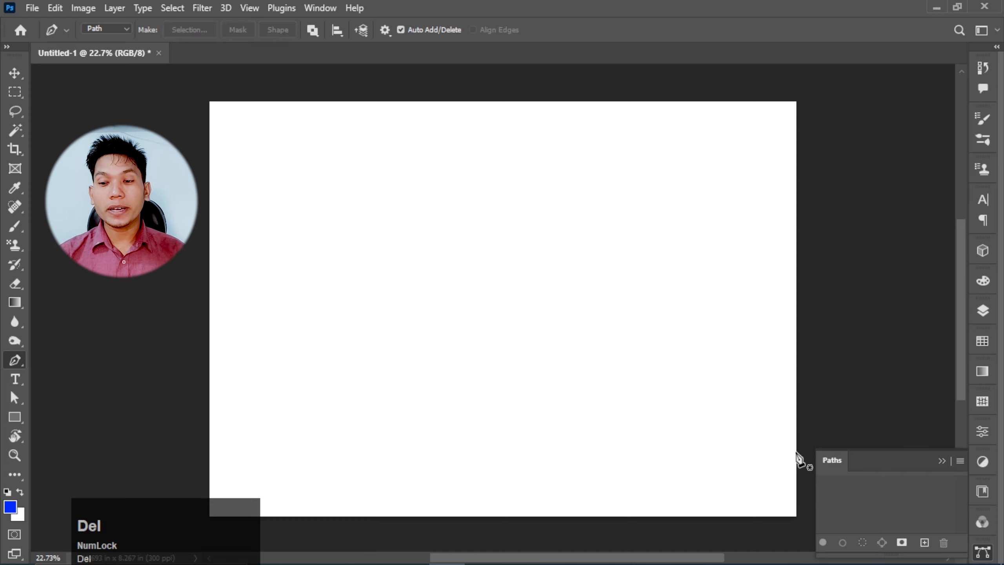
With the Layers panel shown, sketch a jagged freehand path using the Freeform Pen Tool and undo it.
{"action": "left_click", "coordinate": [988, 313]}
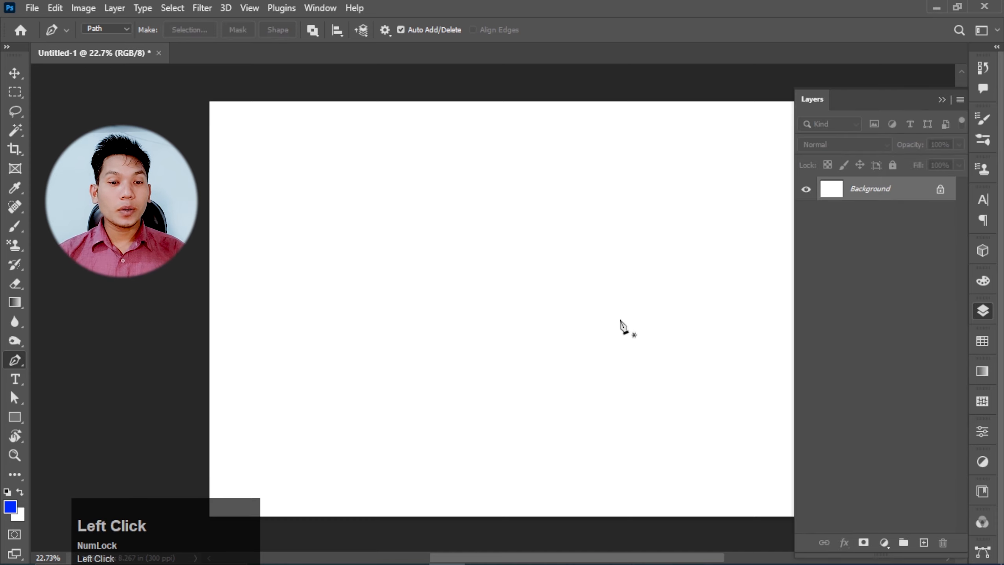
{"action": "right_click", "coordinate": [17, 361]}
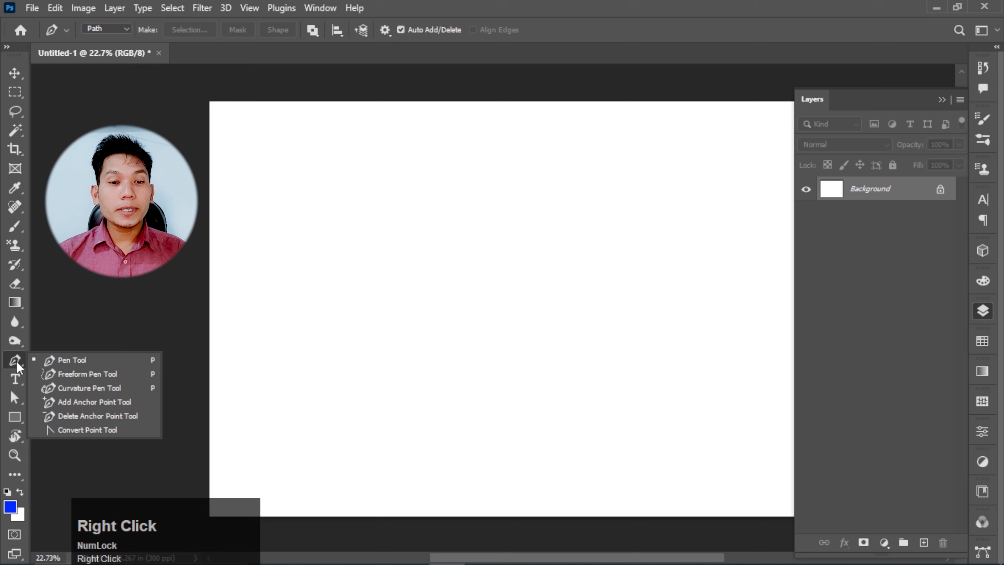
{"action": "left_click", "coordinate": [102, 374]}
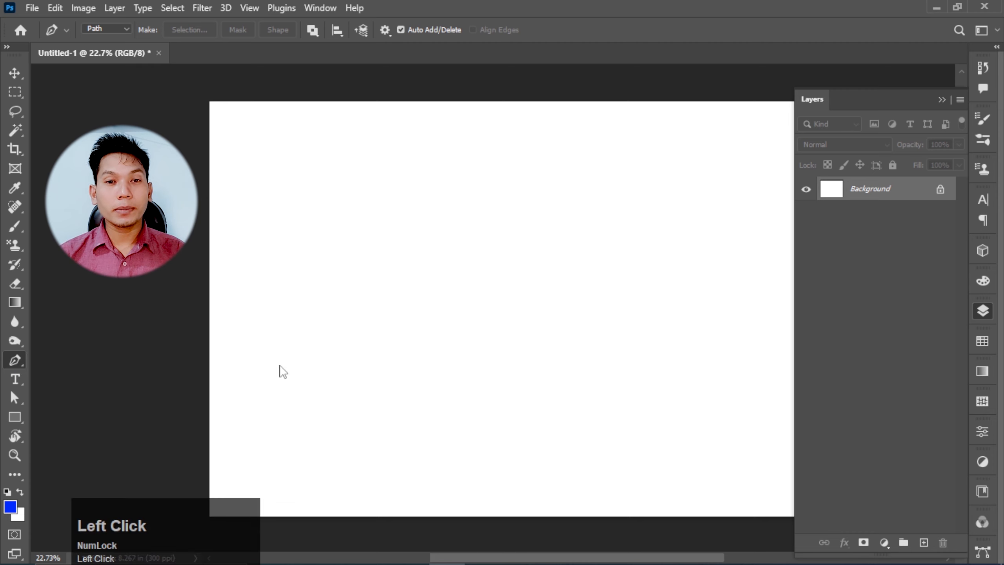
{"action": "scroll", "coordinate": [441, 309], "scroll_direction": "up", "scroll_amount": 1}
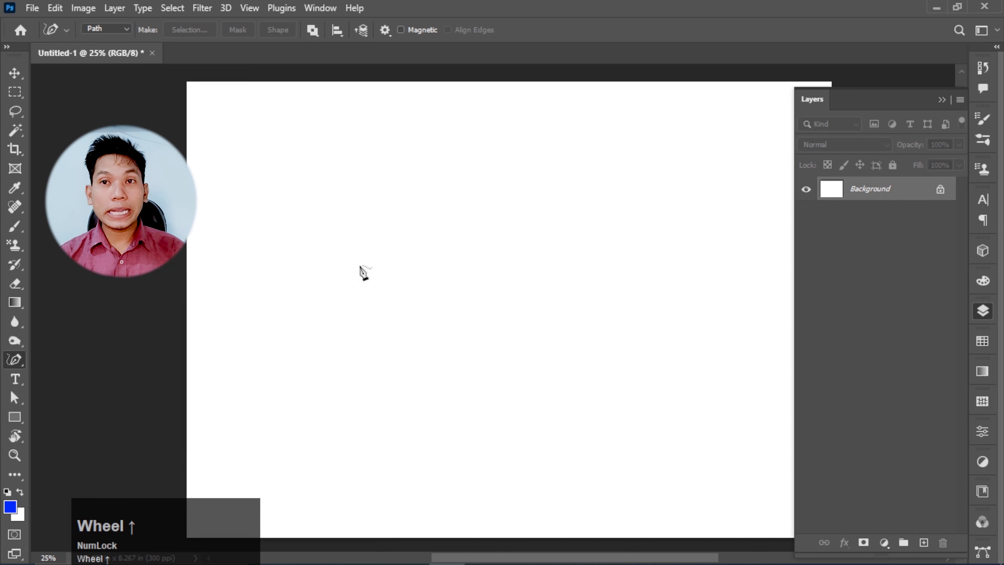
{"action": "mouse_move", "coordinate": [360, 265]}
{"action": "left_mouse_down"}
{"action": "mouse_move", "coordinate": [384, 241]}
{"action": "mouse_move", "coordinate": [430, 228]}
{"action": "mouse_move", "coordinate": [512, 237]}
{"action": "mouse_move", "coordinate": [524, 265]}
{"action": "mouse_move", "coordinate": [375, 276]}
{"action": "mouse_move", "coordinate": [435, 273]}
{"action": "left_mouse_up"}
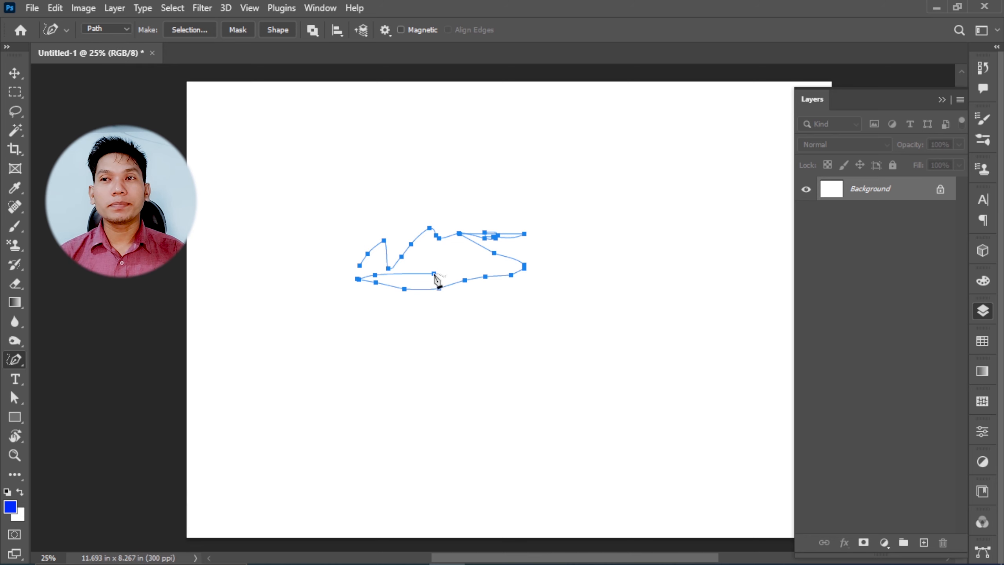
{"action": "key", "text": "ctrl+z"}
Scribble a larger looping path across the canvas with the Freeform Pen Tool and undo it.
{"action": "mouse_move", "coordinate": [417, 266]}
{"action": "left_mouse_down"}
{"action": "mouse_move", "coordinate": [499, 290]}
{"action": "mouse_move", "coordinate": [571, 215]}
{"action": "mouse_move", "coordinate": [554, 343]}
{"action": "mouse_move", "coordinate": [536, 222]}
{"action": "mouse_move", "coordinate": [371, 238]}
{"action": "mouse_move", "coordinate": [512, 276]}
{"action": "mouse_move", "coordinate": [494, 302]}
{"action": "left_mouse_up"}
{"action": "left_click_drag", "start_coordinate": [581, 298], "coordinate": [685, 296]}
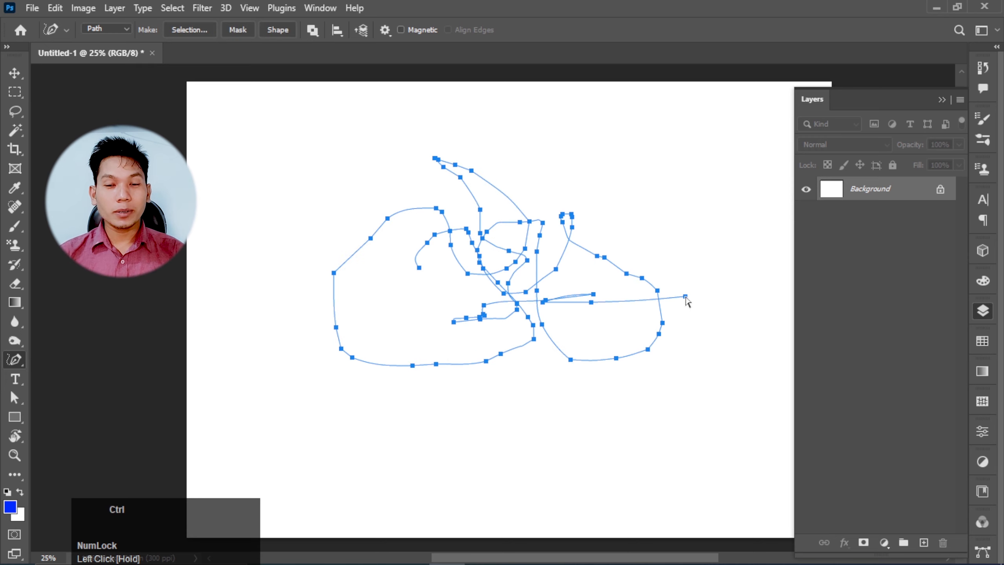
{"action": "key", "text": "ctrl+z"}
Draw a closed circular path through four anchor points mid-canvas with the Curvature Pen Tool.
{"action": "right_click", "coordinate": [18, 367]}
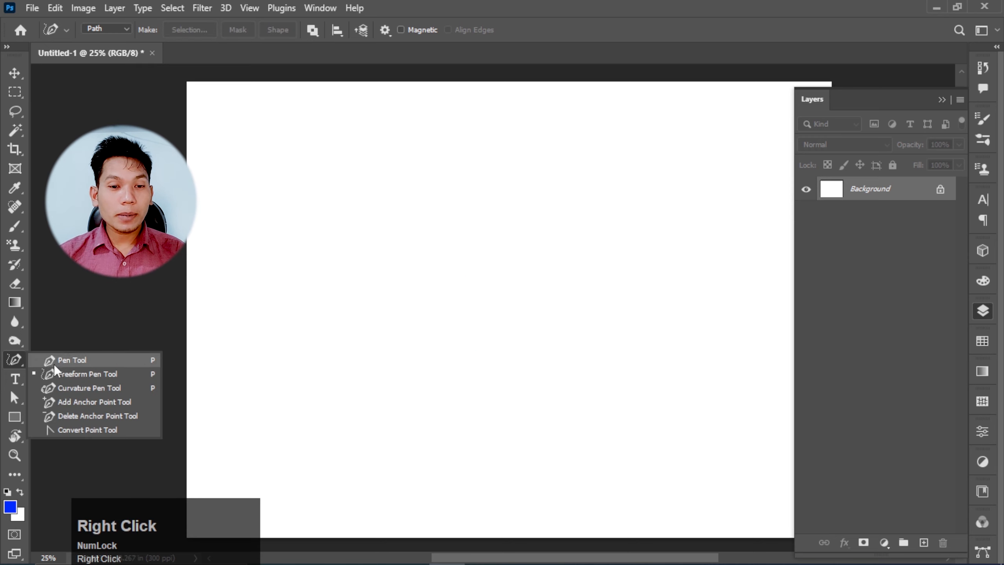
{"action": "left_click", "coordinate": [109, 393]}
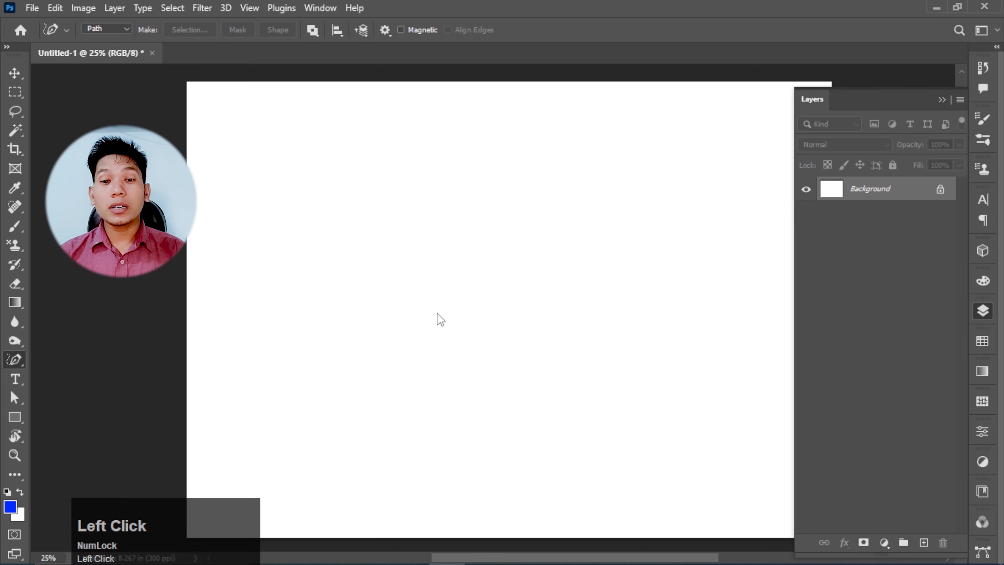
{"action": "left_click", "coordinate": [443, 237]}
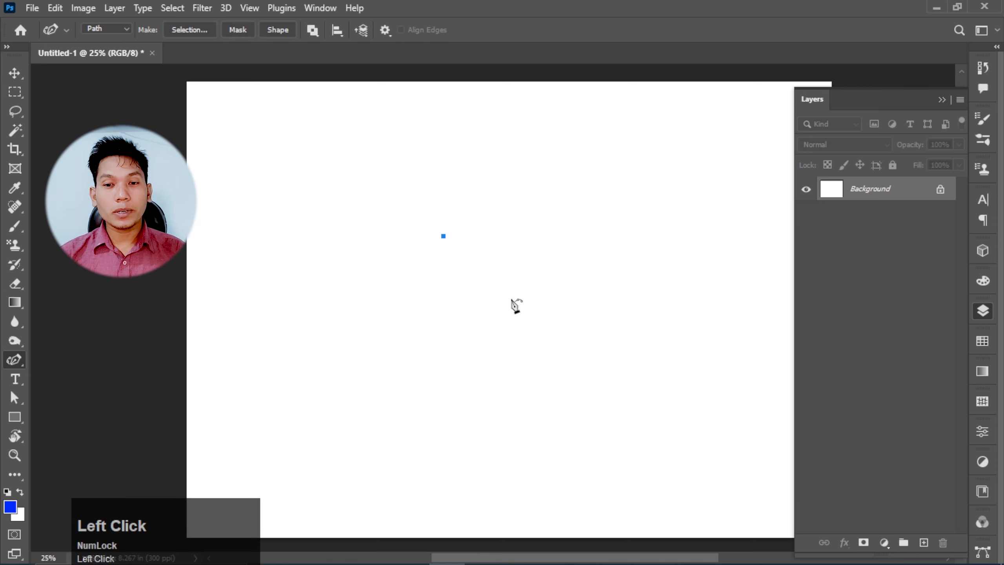
{"action": "left_click", "coordinate": [449, 366]}
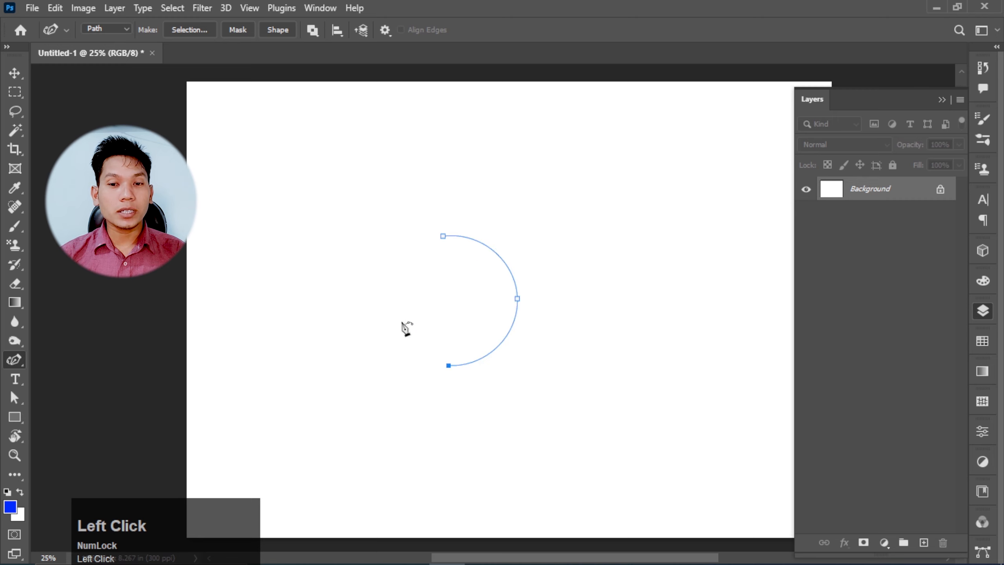
{"action": "left_click", "coordinate": [390, 292]}
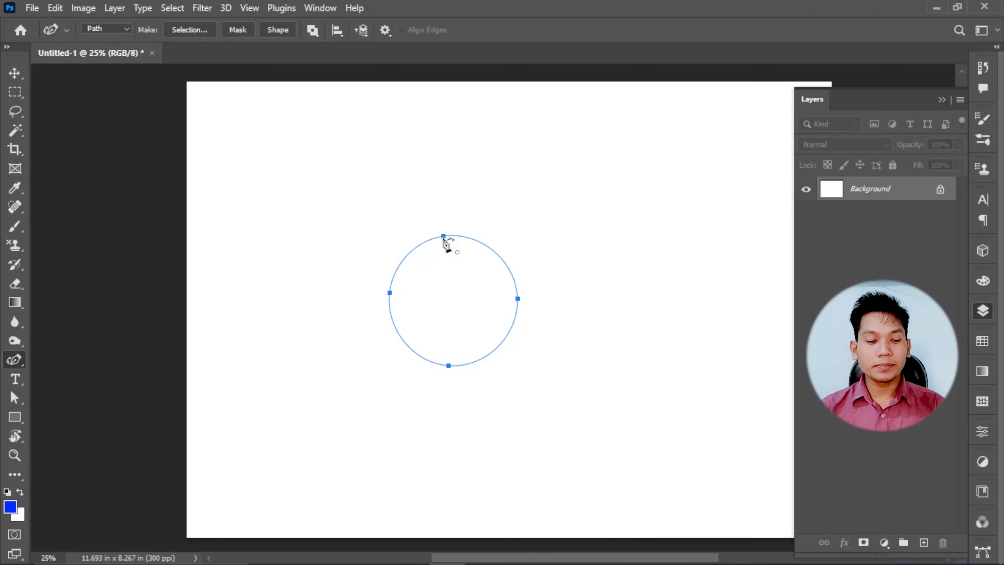
Undo all the anchor points of the circular path to leave the canvas empty.
{"action": "key", "text": "ctrl+z"}
{"action": "key", "text": "ctrl+z"}
{"action": "key", "text": "ctrl+z"}
{"action": "key", "text": "ctrl+z"}
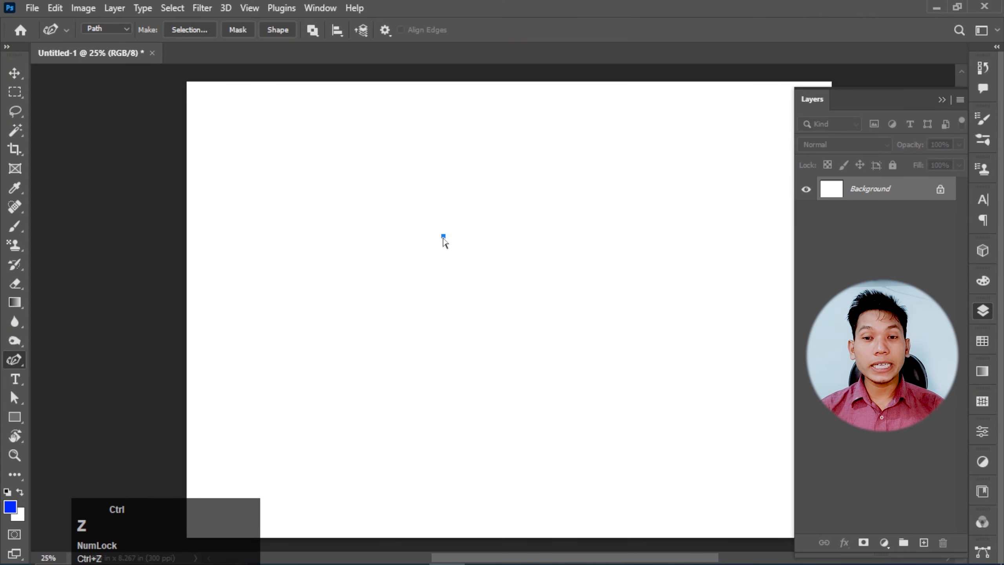
{"action": "key", "text": "ctrl+z"}
With the Pen Tool in Shape mode, draw a closed blue downward-pointing triangle about 1360 by 1332 px mid-canvas.
{"action": "right_click", "coordinate": [15, 360]}
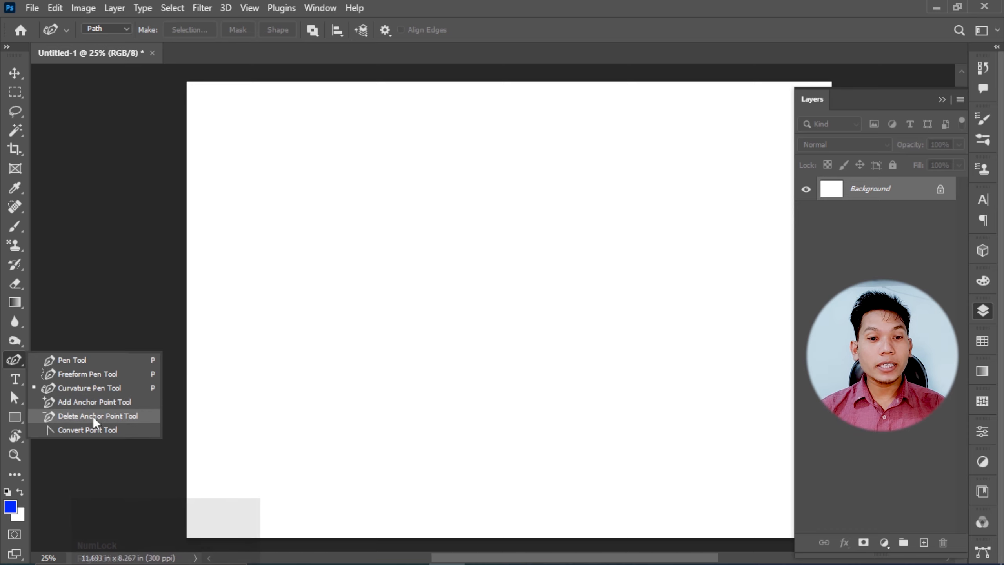
{"action": "left_click", "coordinate": [75, 360]}
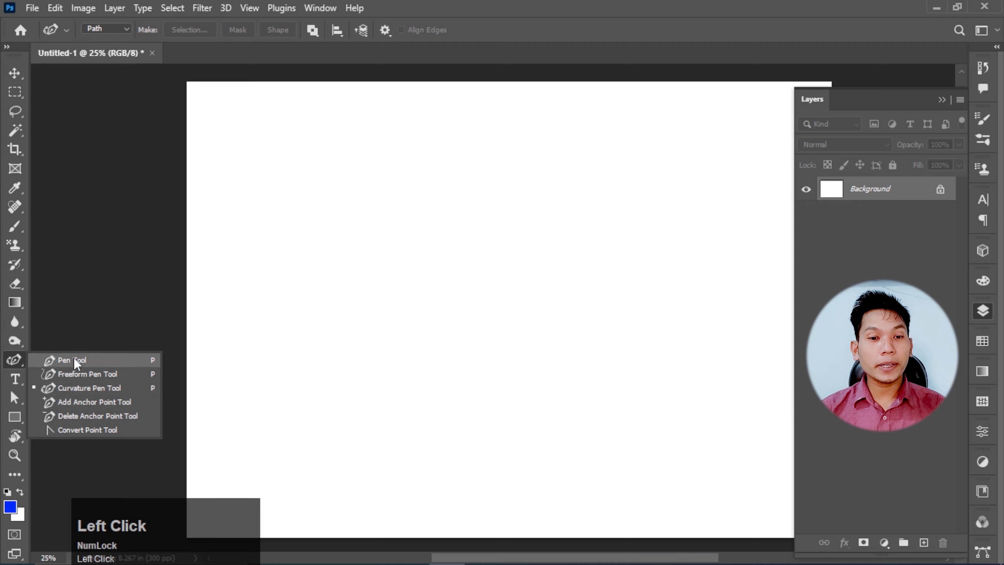
{"action": "left_click", "coordinate": [121, 27]}
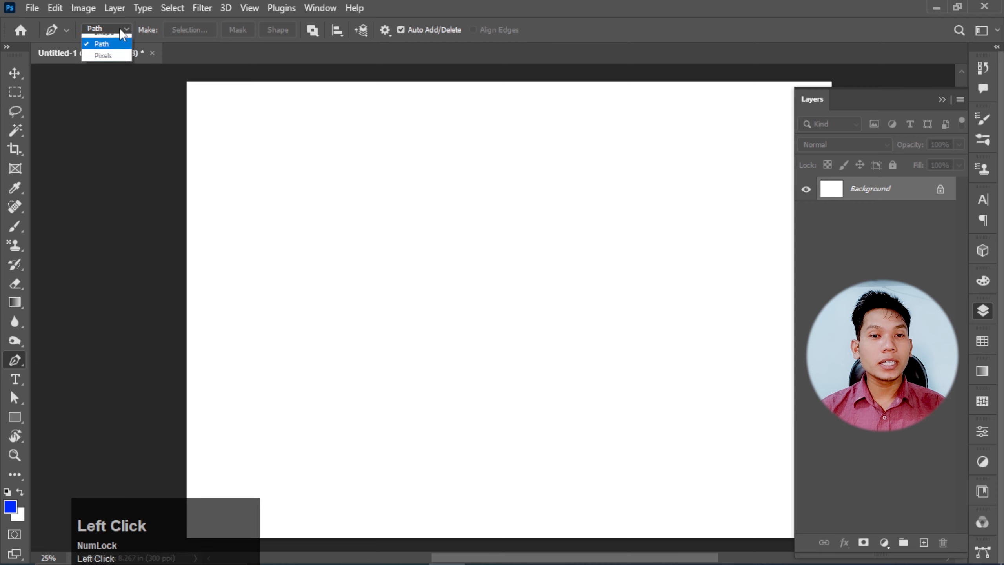
{"action": "left_click", "coordinate": [104, 41]}
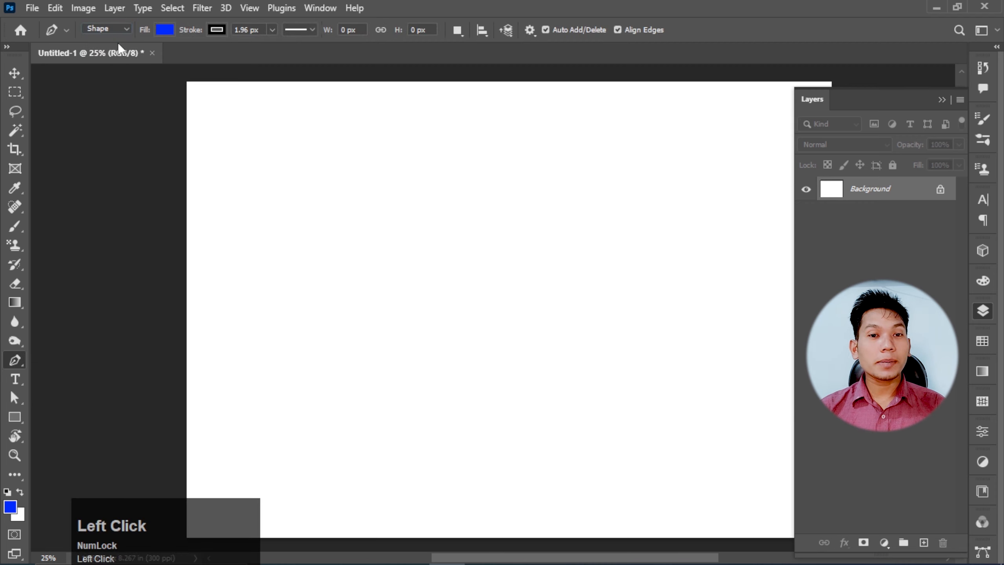
{"action": "left_click", "coordinate": [364, 192]}
{"action": "left_click", "coordinate": [613, 206]}
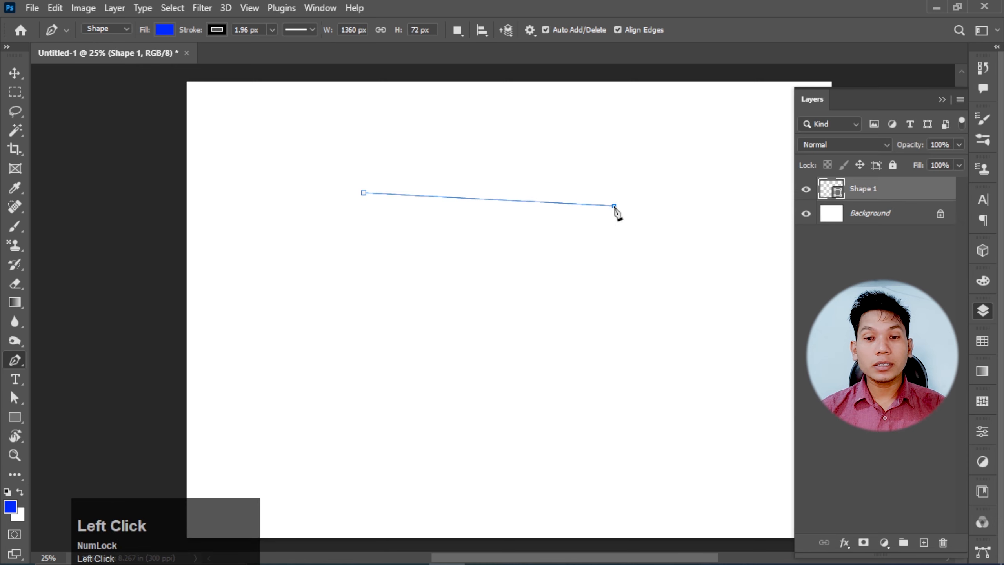
{"action": "left_click", "coordinate": [474, 436]}
{"action": "left_click", "coordinate": [364, 193]}
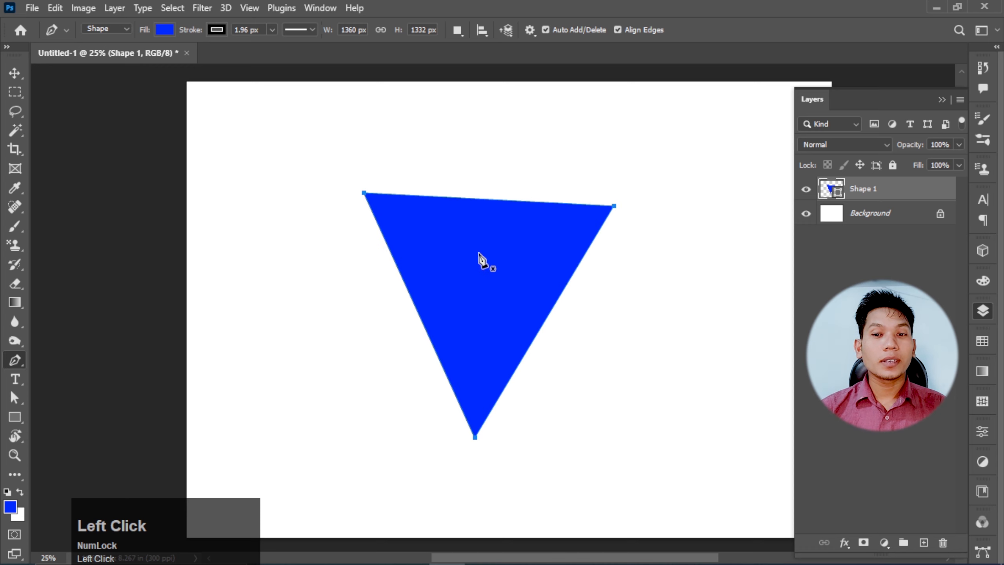
Change the triangle's fill to the recently used orange-red, and finally set the fill to No Color.
{"action": "scroll", "coordinate": [531, 206], "scroll_direction": "up", "scroll_amount": 1}
{"action": "scroll", "coordinate": [461, 208], "scroll_direction": "down", "scroll_amount": 1}
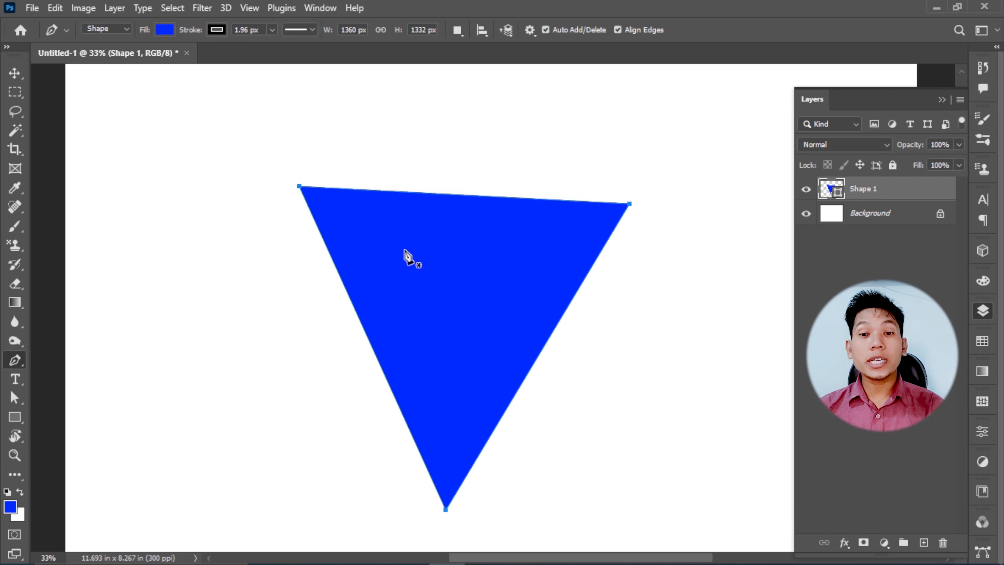
{"action": "left_click", "coordinate": [164, 29]}
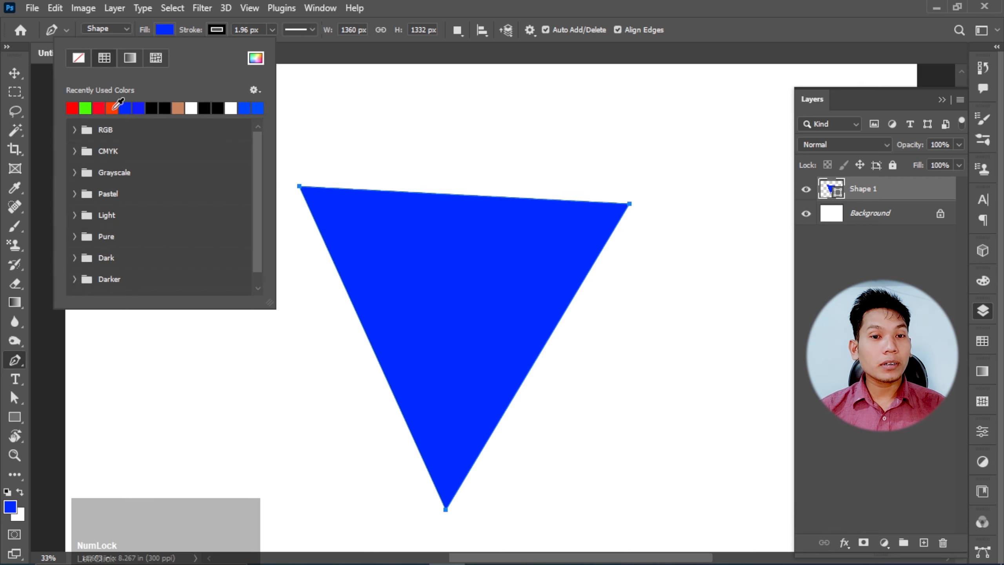
{"action": "left_click", "coordinate": [114, 107]}
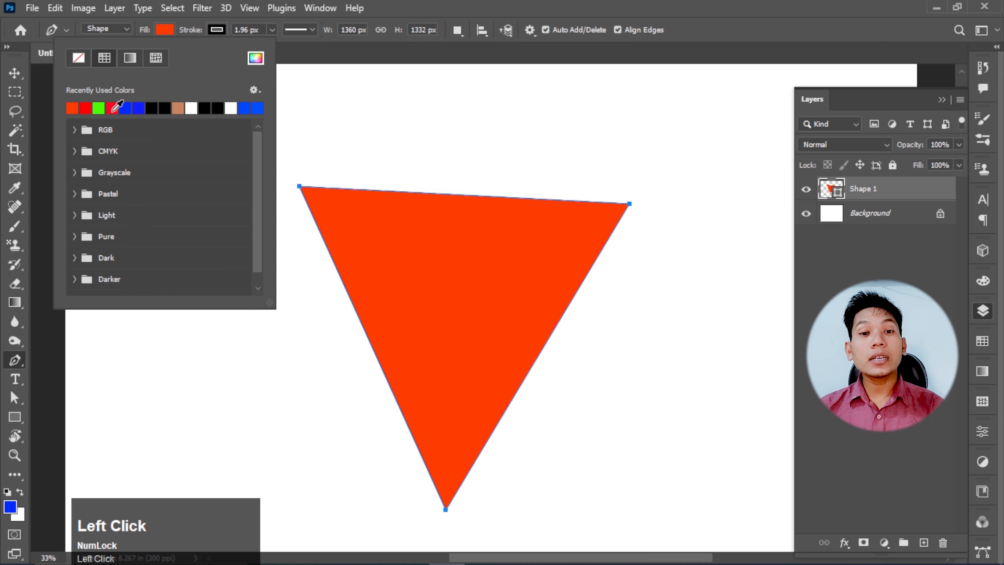
{"action": "left_click", "coordinate": [81, 59]}
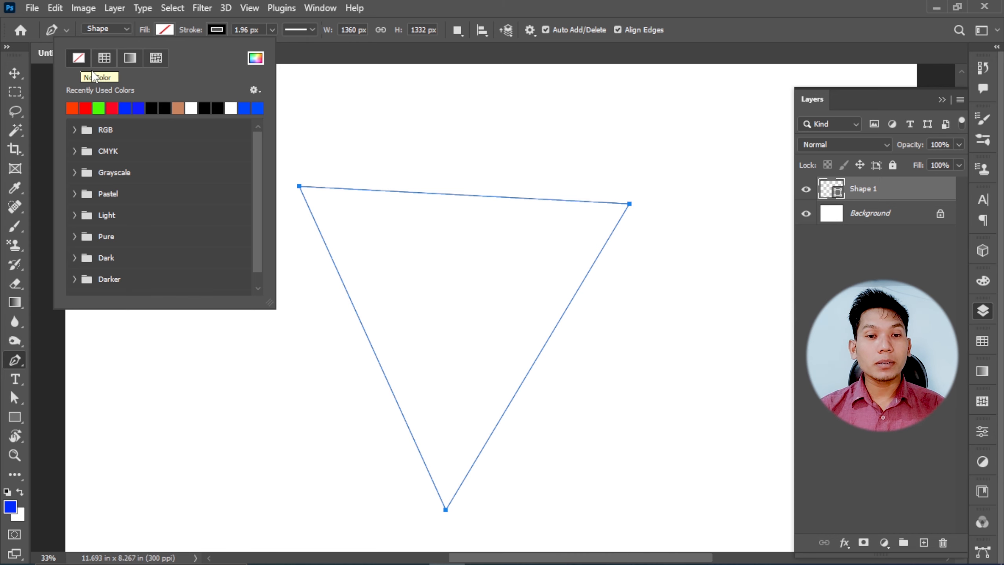
Fill the triangle with the recently used crimson red and widen its stroke to 92.01 px.
{"action": "left_click", "coordinate": [112, 107]}
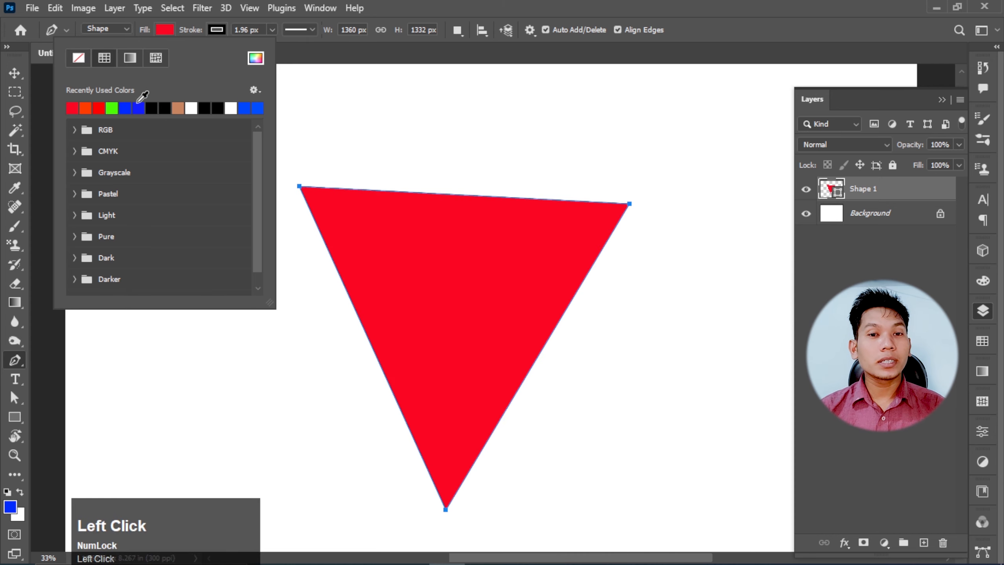
{"action": "left_click", "coordinate": [215, 30]}
{"action": "left_click", "coordinate": [216, 30]}
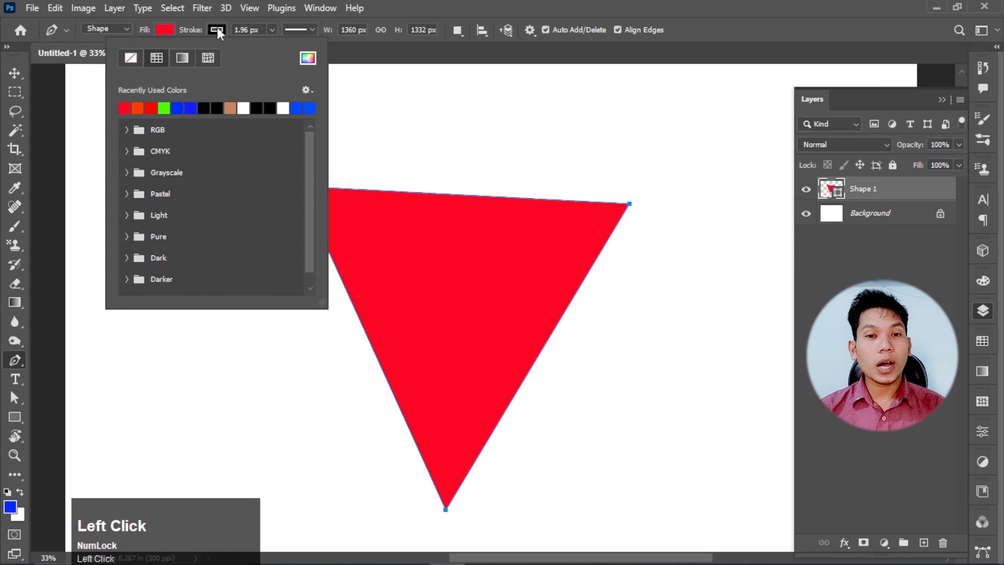
{"action": "left_click", "coordinate": [272, 30]}
{"action": "left_click", "coordinate": [273, 29]}
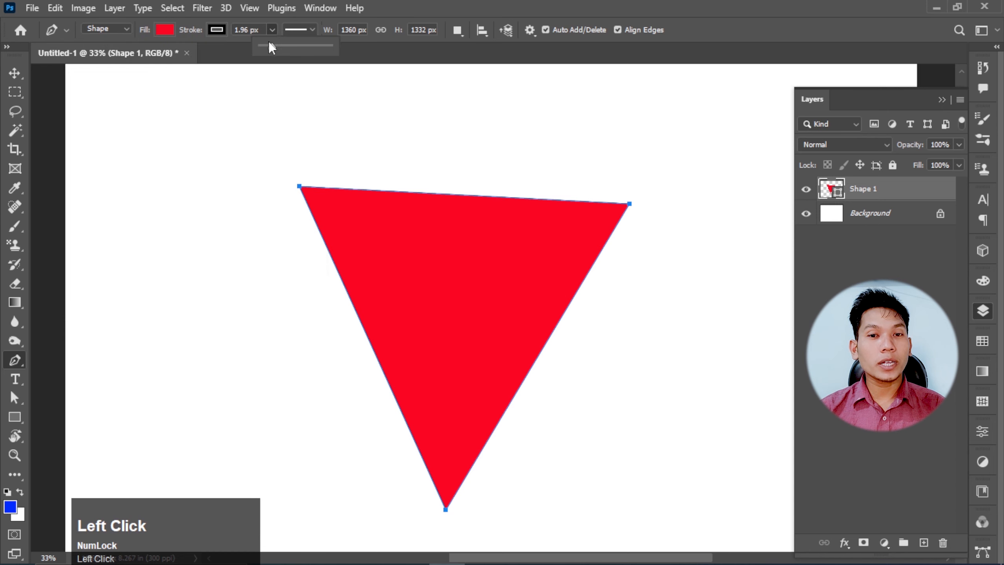
{"action": "left_click_drag", "start_coordinate": [273, 47], "coordinate": [299, 46]}
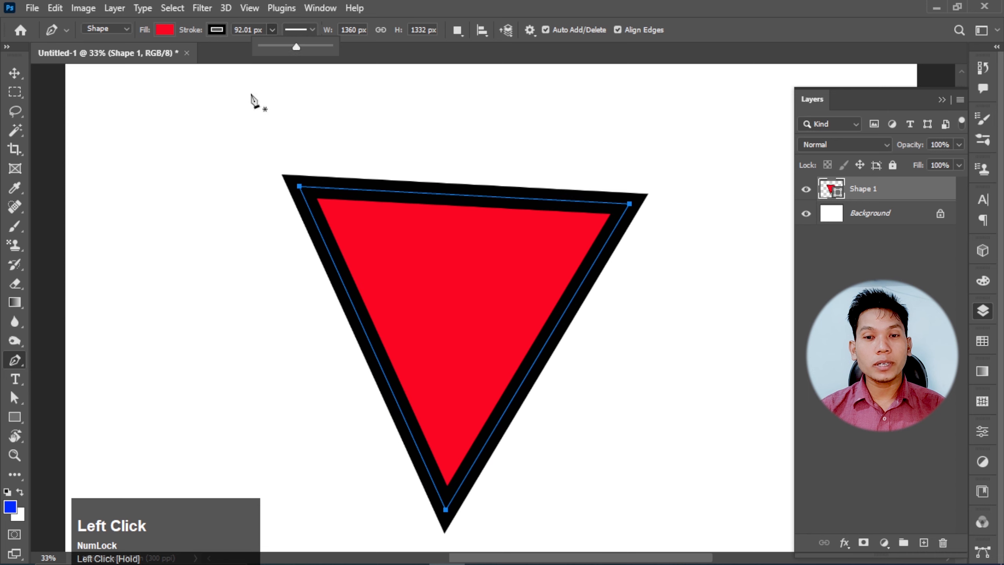
Change the triangle's stroke color to the recently used pure red.
{"action": "left_click", "coordinate": [217, 31]}
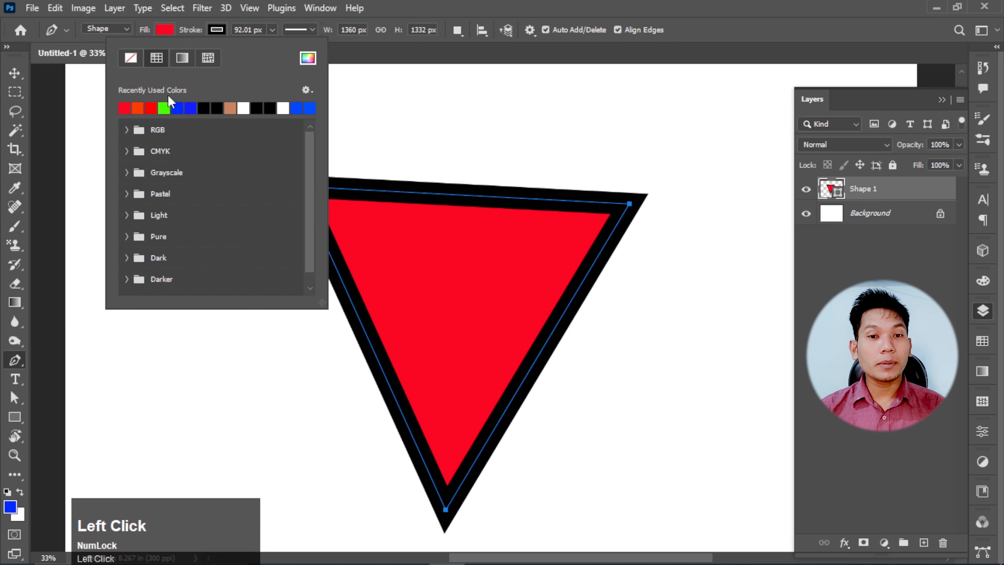
{"action": "left_click", "coordinate": [154, 105]}
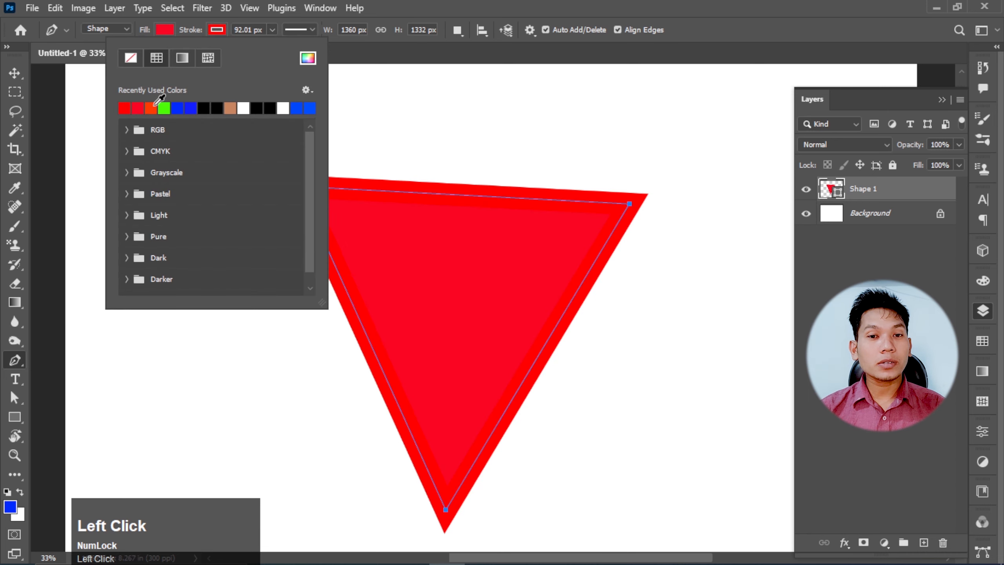
{"action": "left_click", "coordinate": [360, 44]}
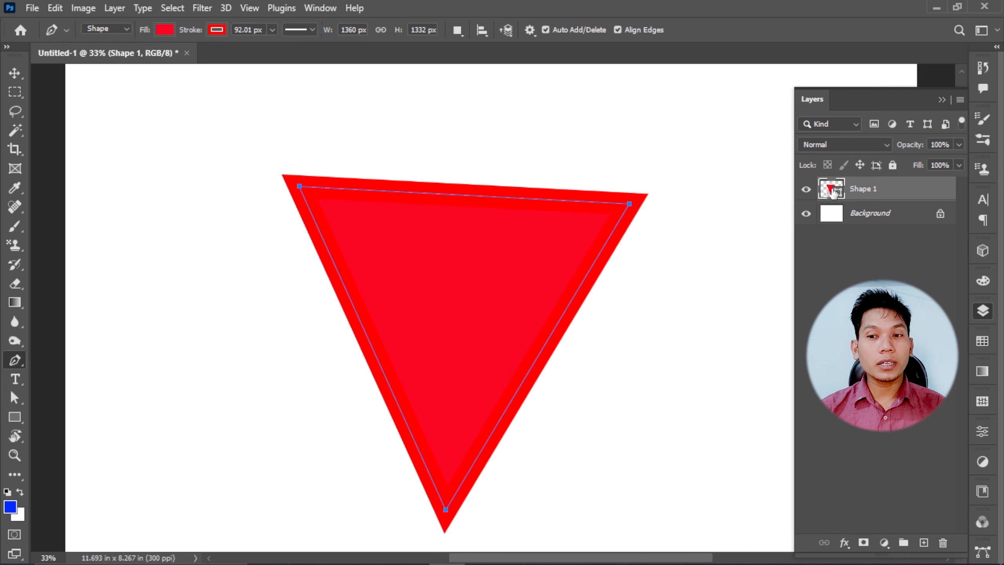
Change the Shape 1 layer's fill to blue with the Color Picker.
{"action": "double_click", "coordinate": [832, 189]}
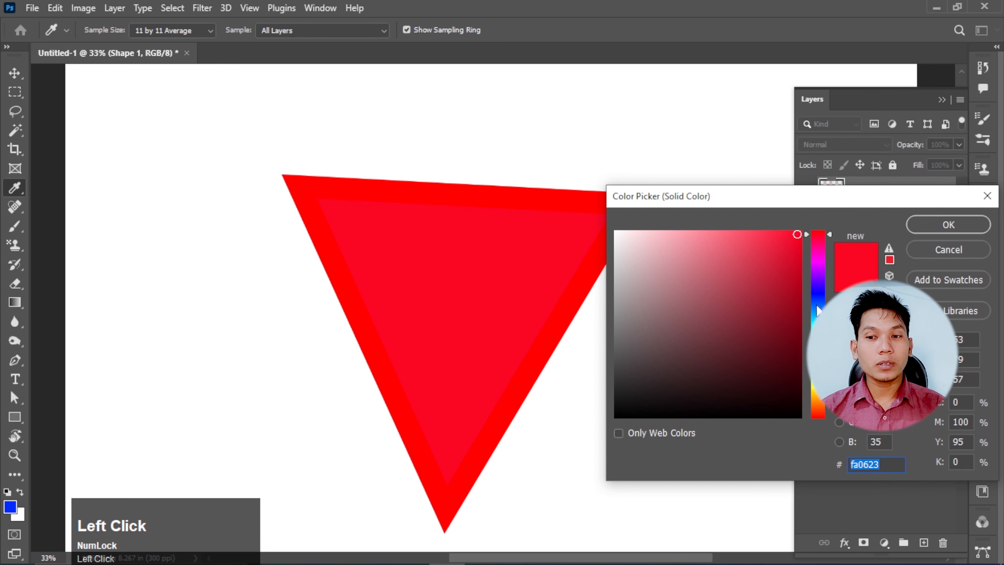
{"action": "left_click_drag", "start_coordinate": [817, 310], "coordinate": [829, 284]}
{"action": "left_click", "coordinate": [948, 225]}
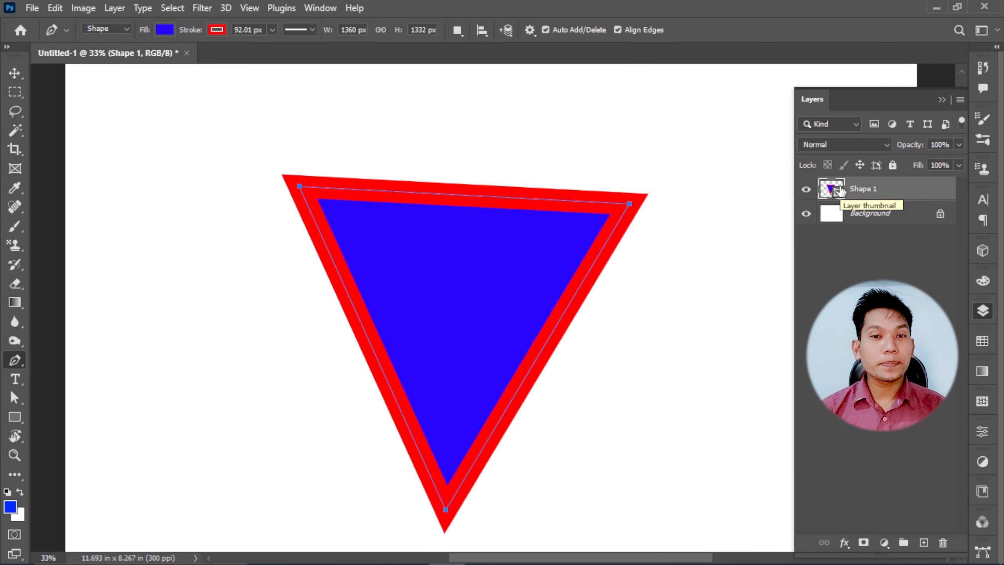
Try the dashed and dotted stroke types on the triangle, ending on the dashed line.
{"action": "left_click", "coordinate": [270, 31]}
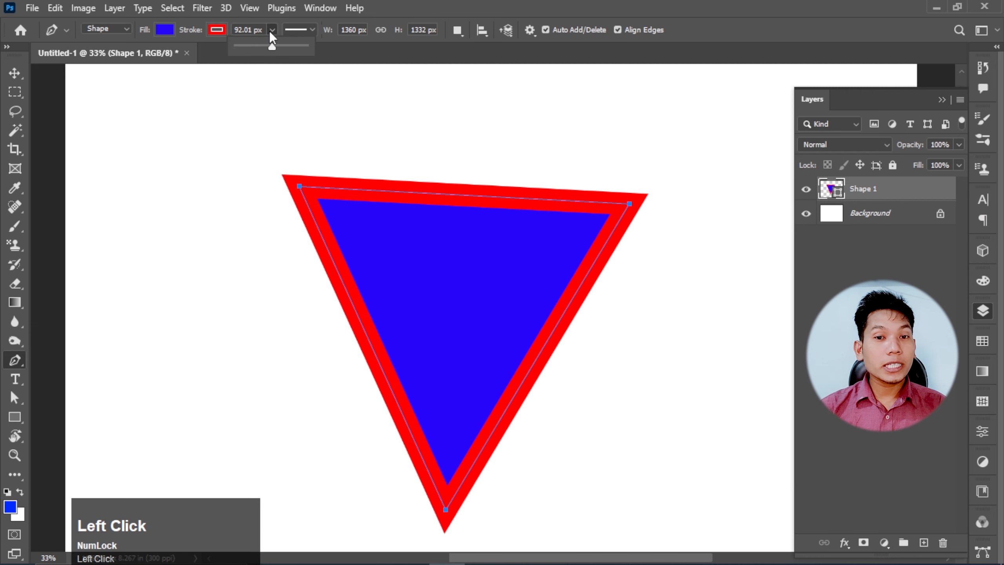
{"action": "left_click", "coordinate": [312, 30]}
{"action": "left_click", "coordinate": [328, 101]}
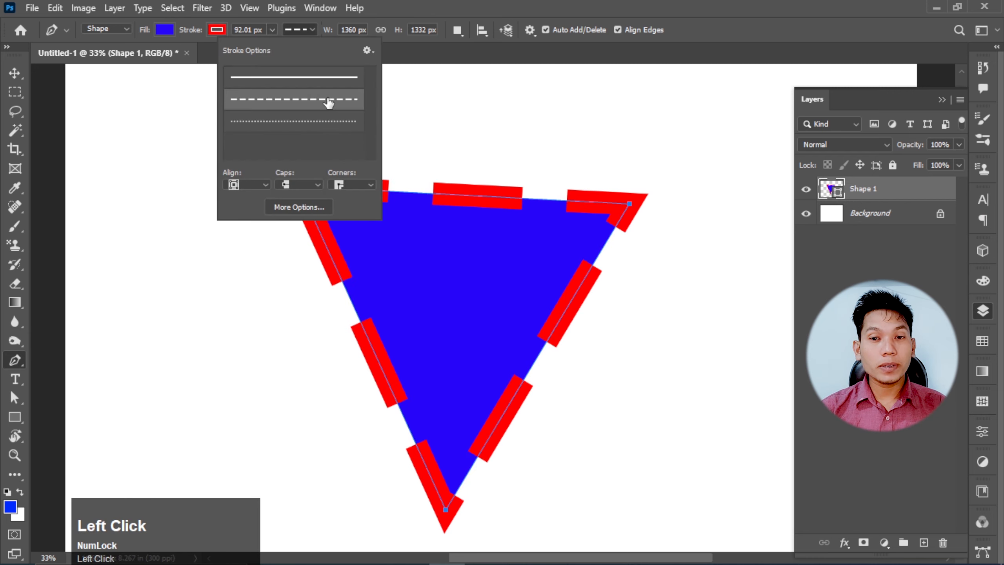
{"action": "left_click", "coordinate": [324, 123]}
{"action": "left_click", "coordinate": [330, 102]}
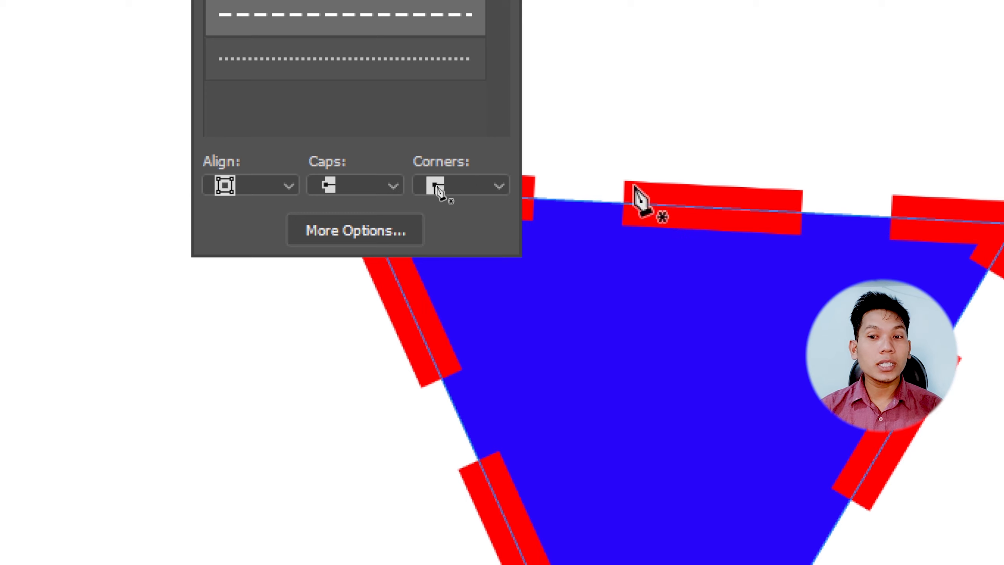
Try aligning the dashed stroke inside and centered on the path, and finally align it outside.
{"action": "left_click", "coordinate": [237, 190]}
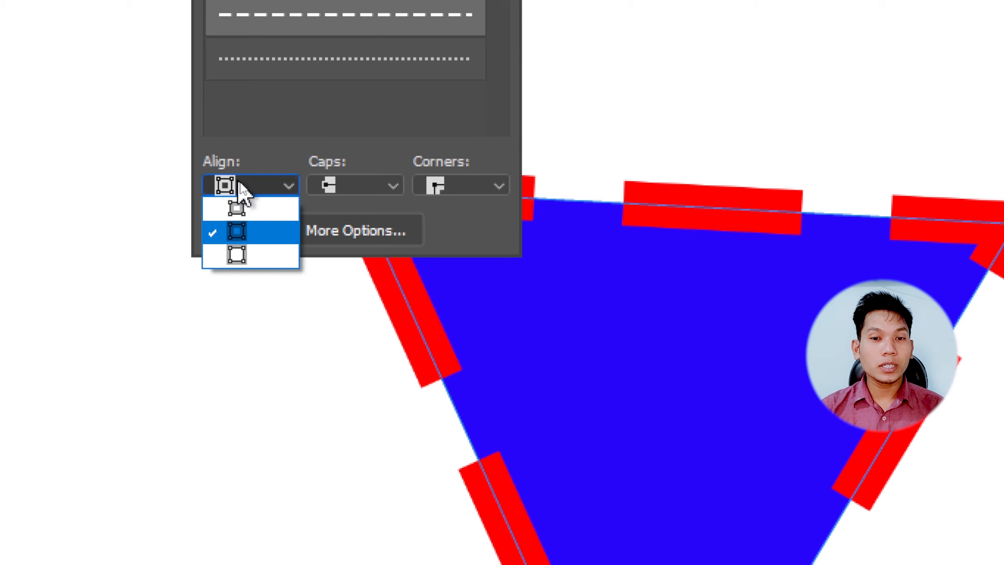
{"action": "left_click", "coordinate": [252, 203]}
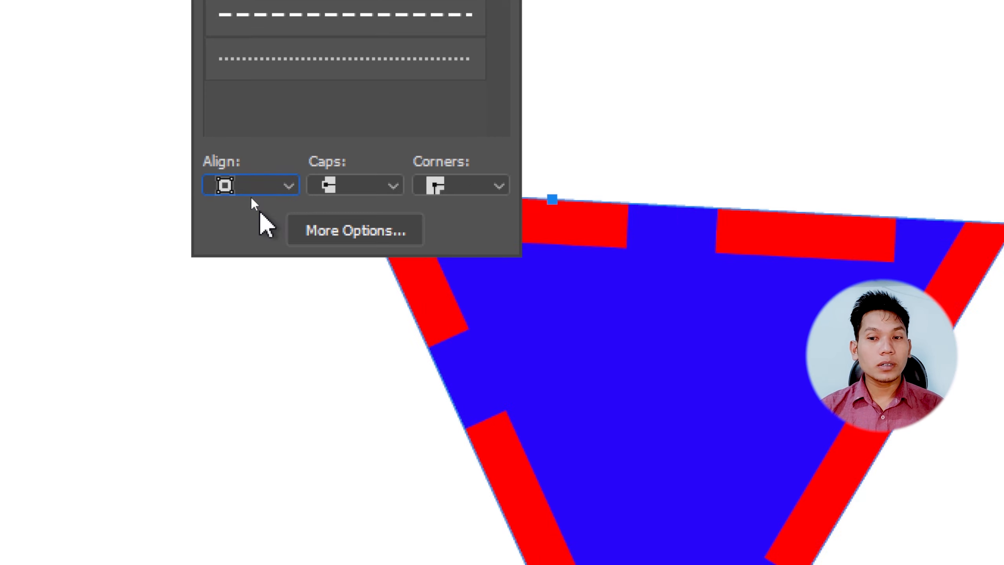
{"action": "left_click", "coordinate": [256, 183]}
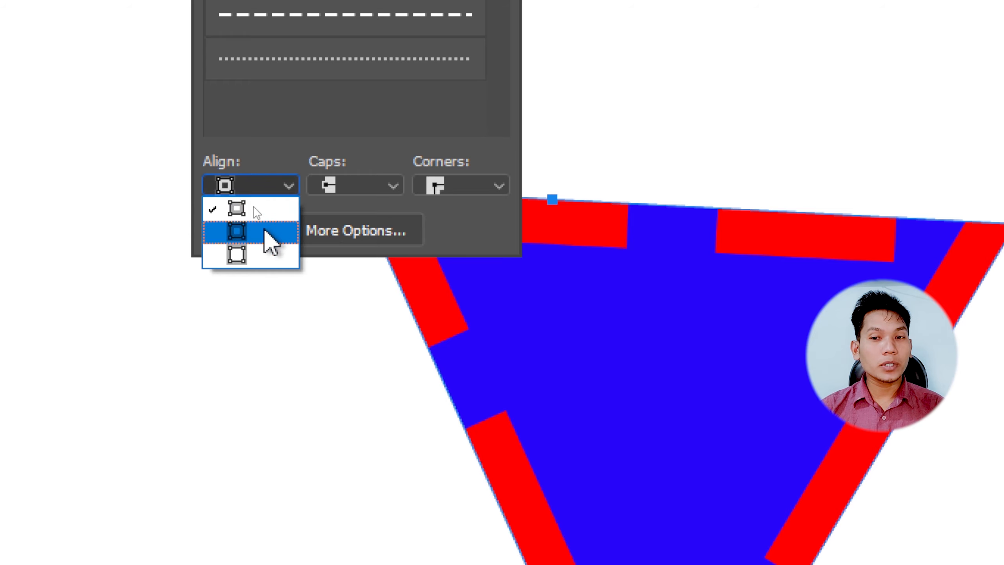
{"action": "left_click", "coordinate": [259, 229]}
{"action": "left_click", "coordinate": [257, 186]}
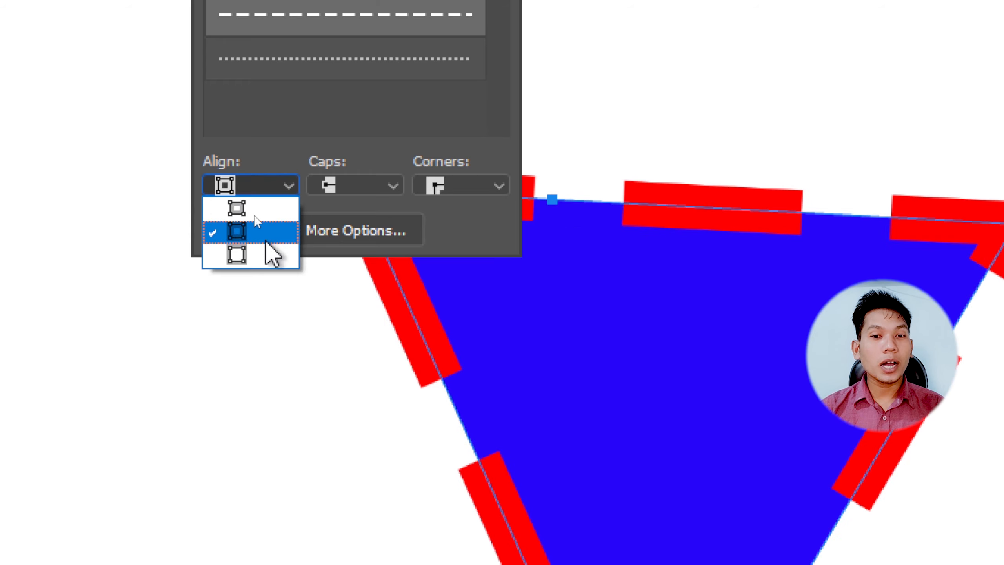
{"action": "left_click", "coordinate": [268, 252]}
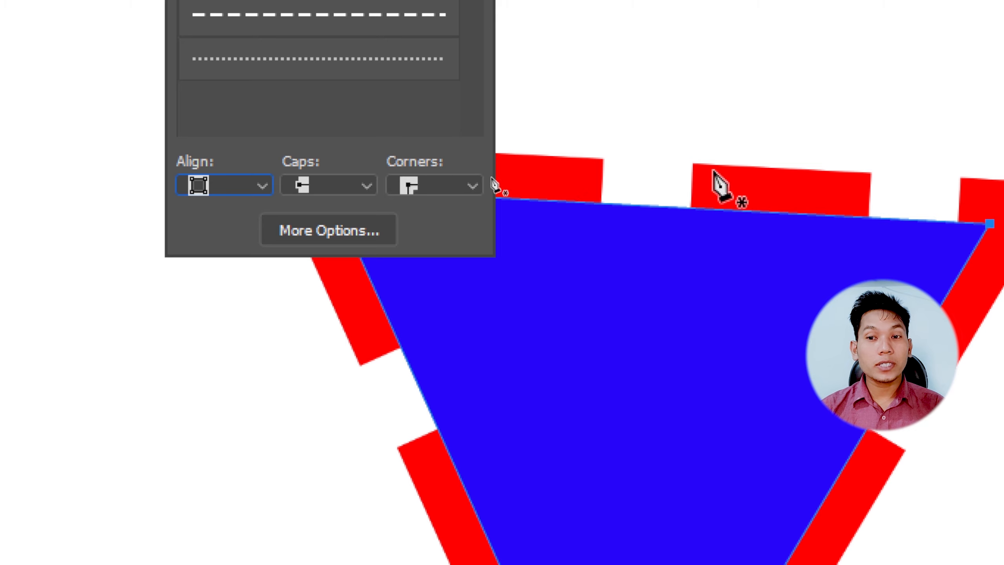
Try round and square caps on the triangle's dashes, and return to butt caps.
{"action": "left_click", "coordinate": [357, 186]}
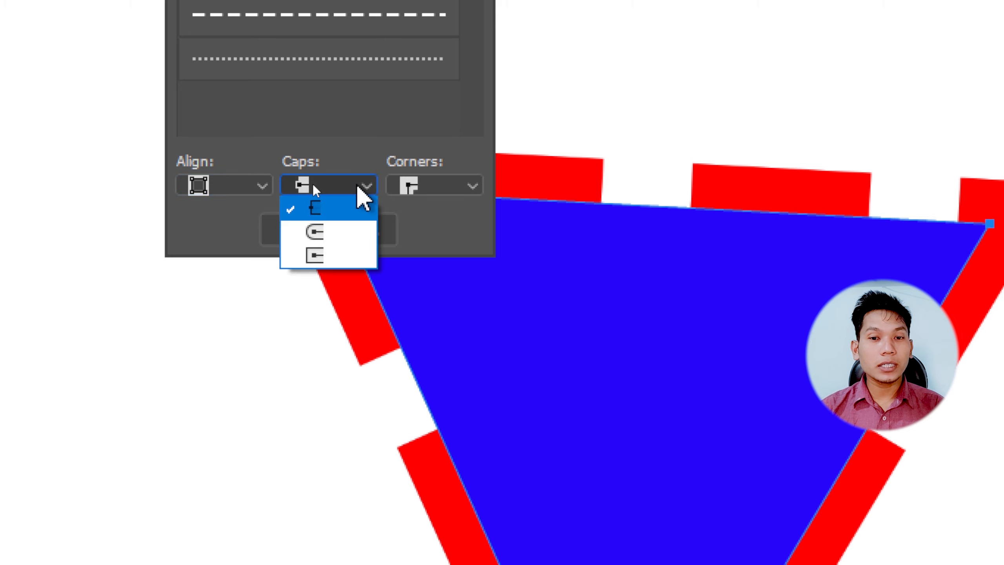
{"action": "left_click", "coordinate": [315, 231]}
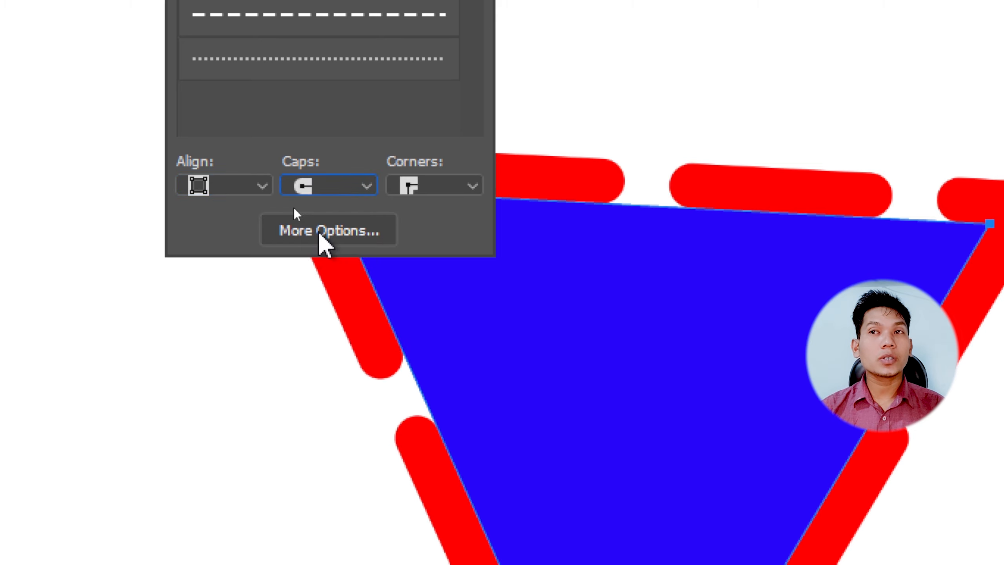
{"action": "left_click", "coordinate": [333, 186]}
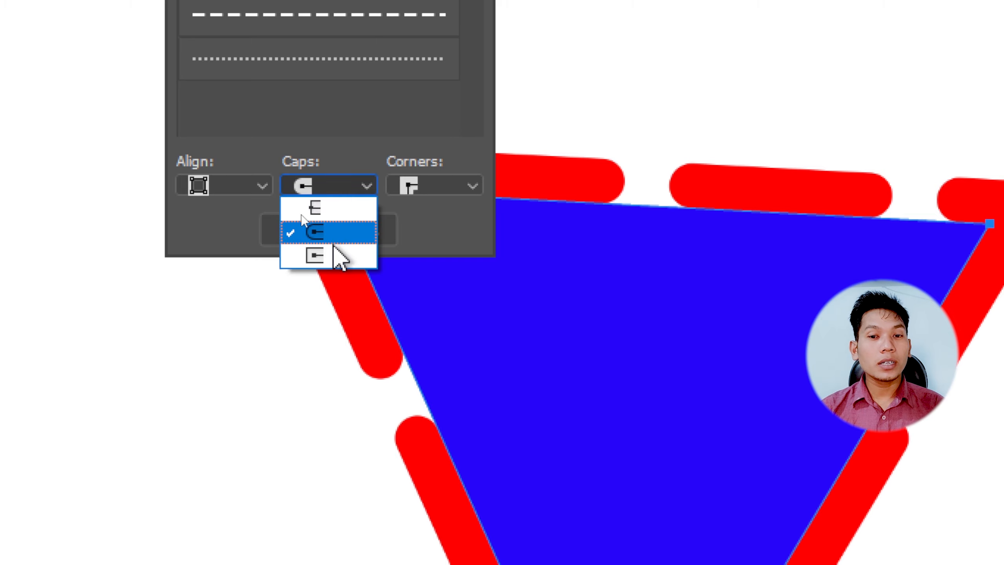
{"action": "left_click", "coordinate": [333, 255]}
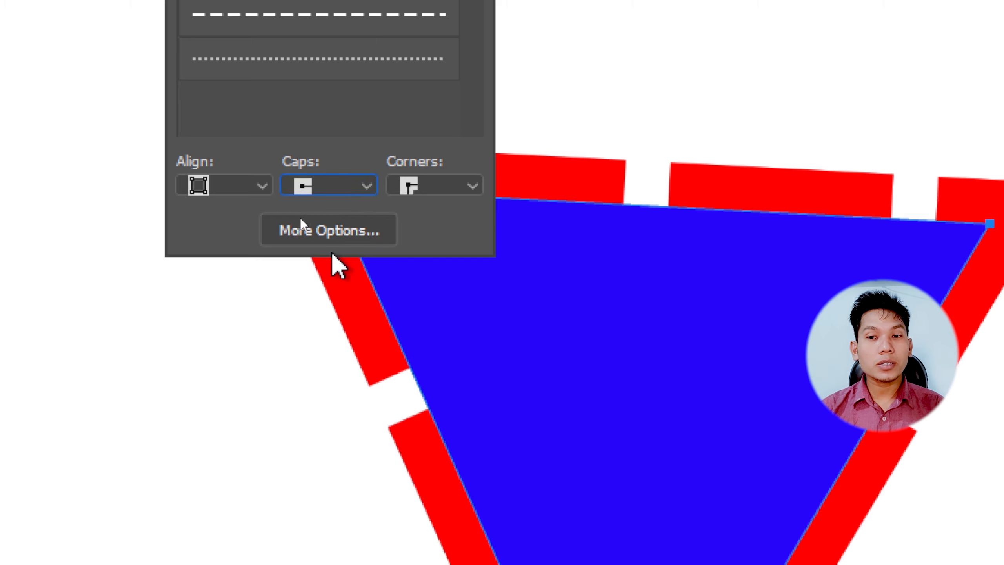
{"action": "left_click", "coordinate": [332, 178]}
{"action": "left_click", "coordinate": [325, 209]}
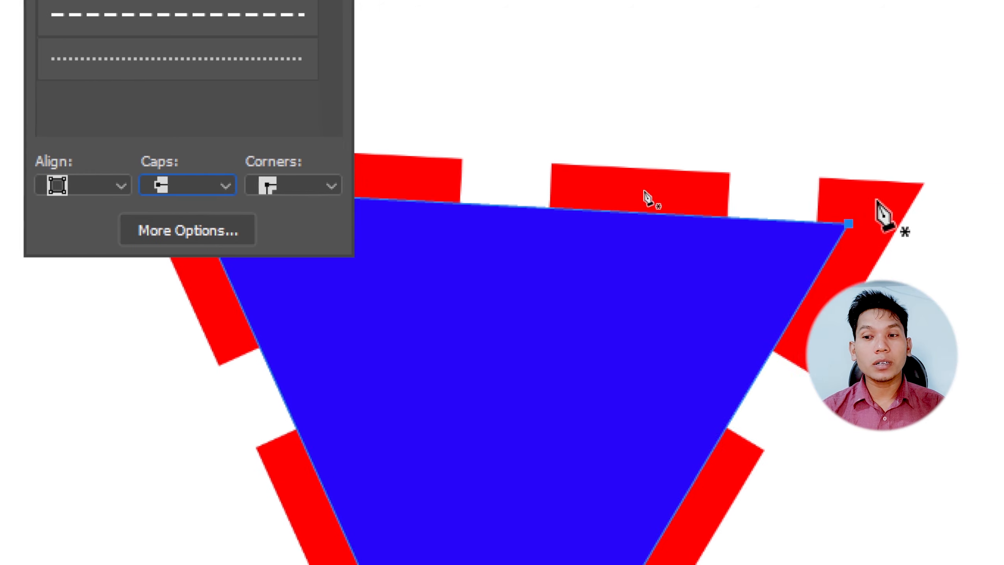
Try round and beveled corners on the triangle's stroke, and restore the solid line stroke type.
{"action": "left_click", "coordinate": [310, 186]}
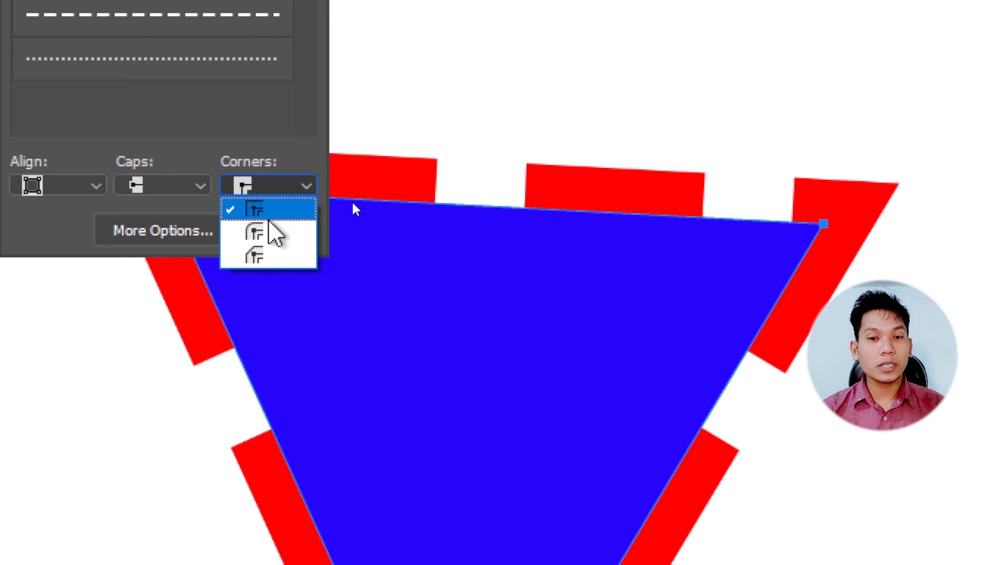
{"action": "left_click", "coordinate": [260, 231]}
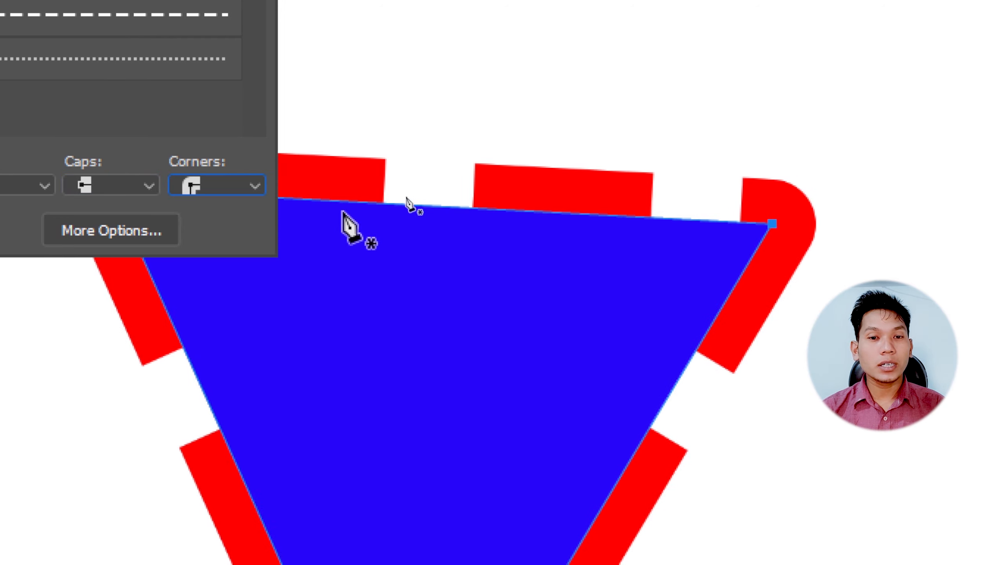
{"action": "left_click", "coordinate": [231, 192]}
{"action": "left_click", "coordinate": [209, 251]}
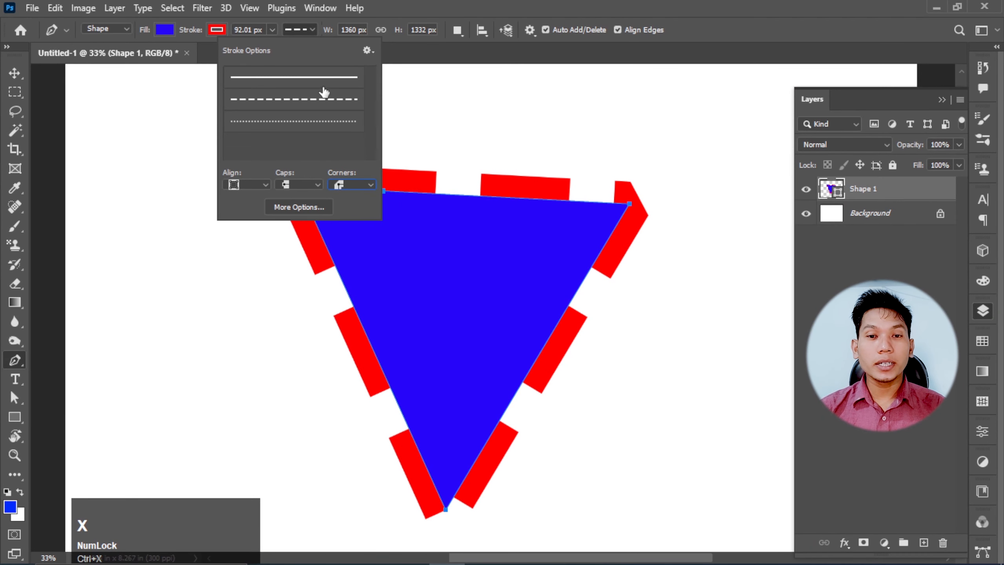
{"action": "left_click", "coordinate": [323, 84]}
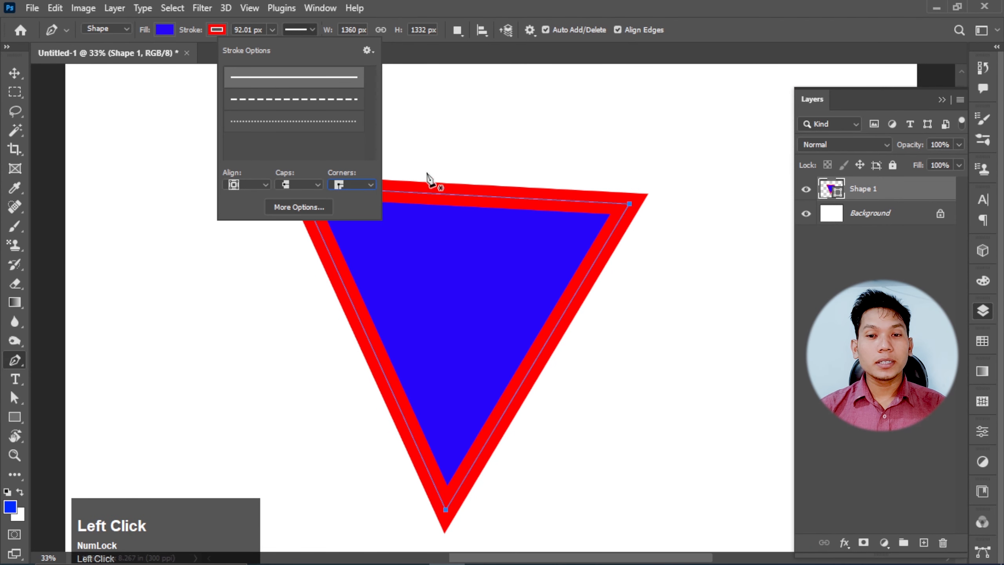
Move the triangle up and to the right on the canvas, and delete its Shape 1 layer.
{"action": "left_click", "coordinate": [15, 74]}
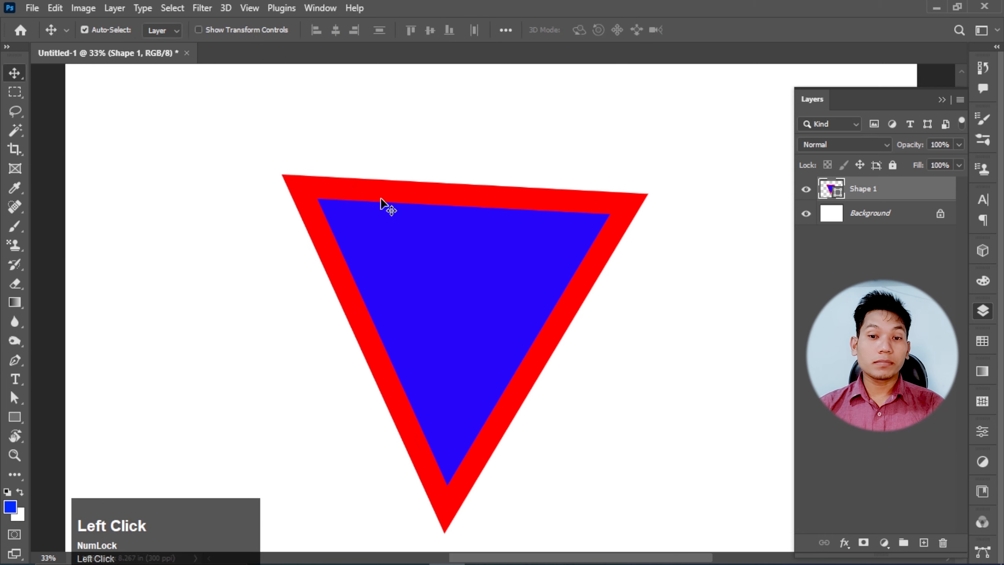
{"action": "left_click_drag", "start_coordinate": [379, 200], "coordinate": [445, 180]}
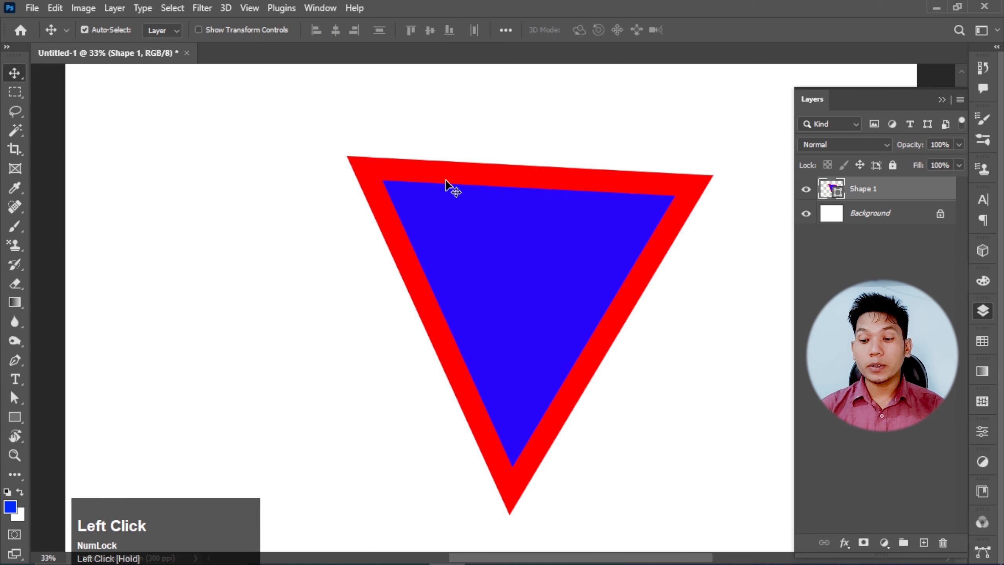
{"action": "key", "text": "Delete"}
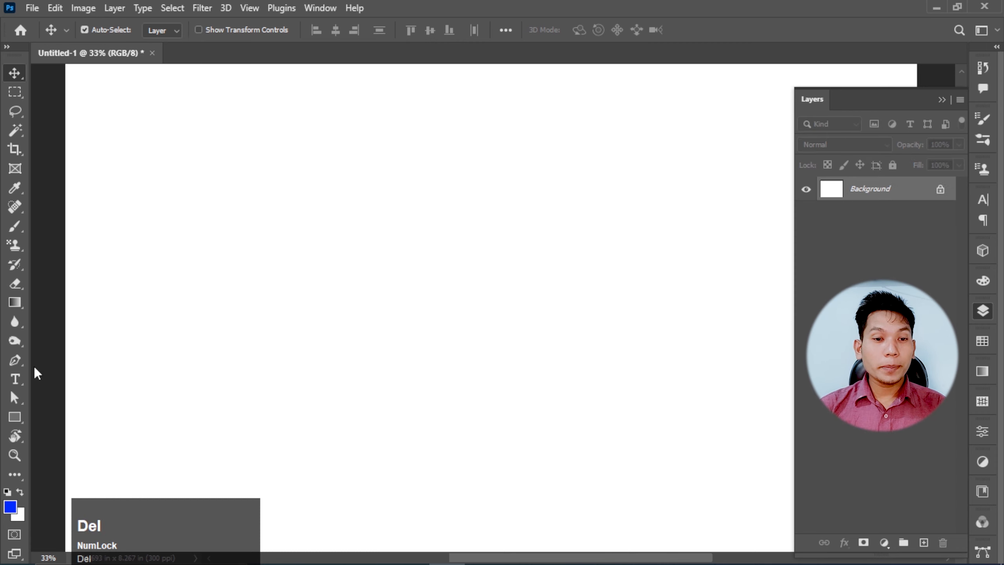
With the Pen Tool in Path mode, draw a closed downward-pointing triangular path with a horizontal top edge mid-canvas.
{"action": "left_click", "coordinate": [14, 360]}
{"action": "left_click", "coordinate": [120, 30]}
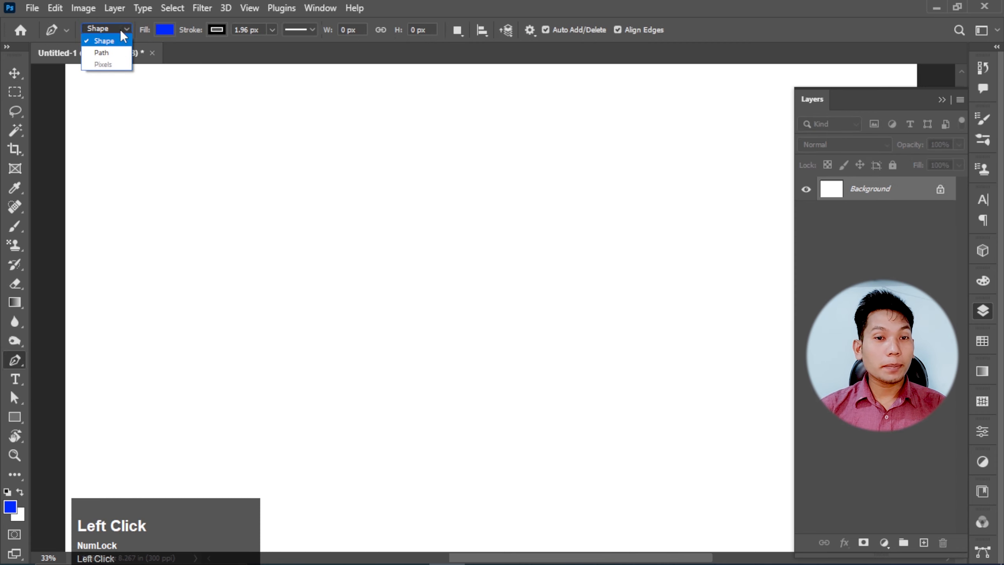
{"action": "left_click", "coordinate": [116, 50]}
{"action": "scroll", "coordinate": [425, 225], "scroll_direction": "down", "scroll_amount": 1}
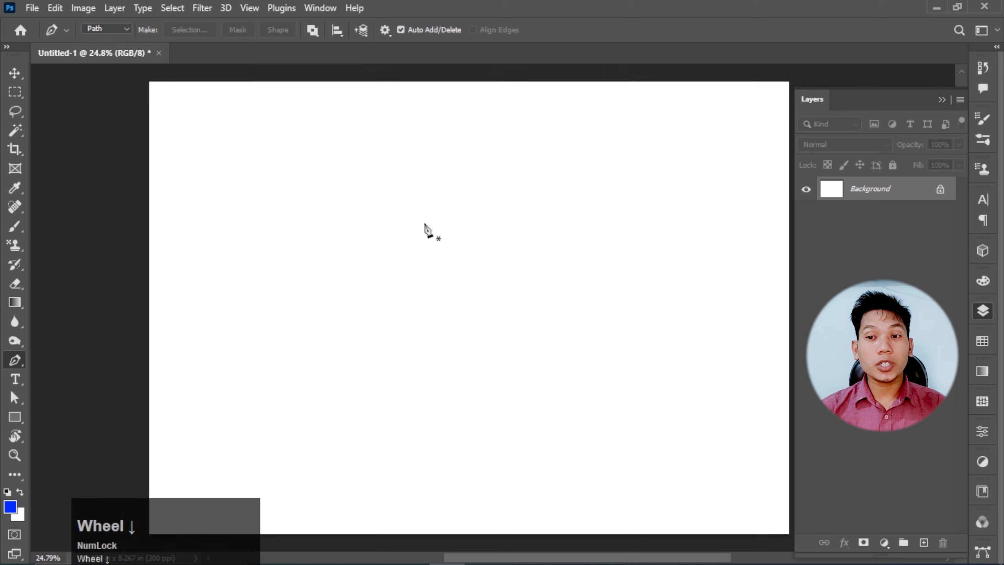
{"action": "scroll", "coordinate": [425, 224], "scroll_direction": "up", "scroll_amount": 1}
{"action": "left_click", "coordinate": [301, 198]}
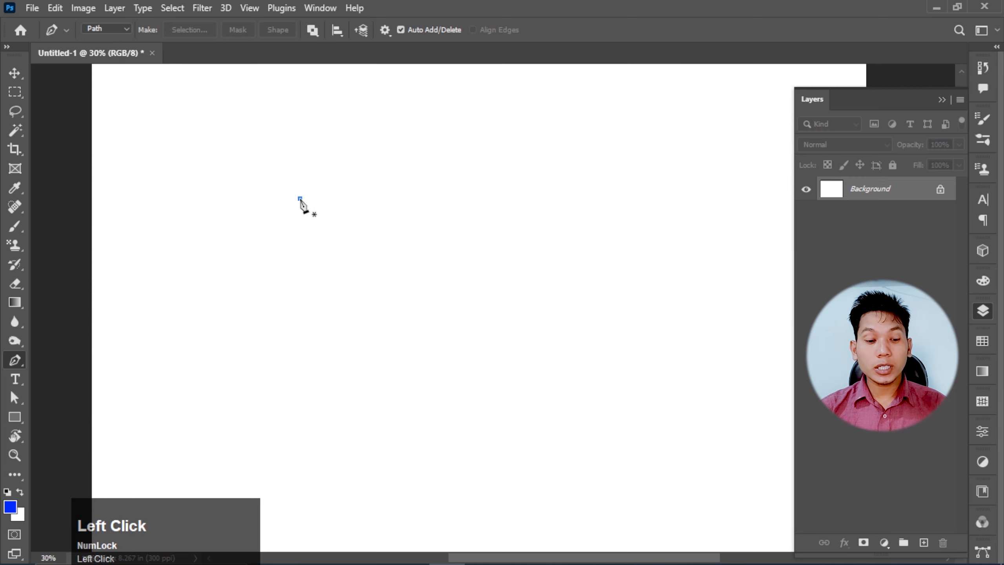
{"action": "left_click", "coordinate": [577, 198], "text": "shift"}
{"action": "left_click", "coordinate": [447, 423]}
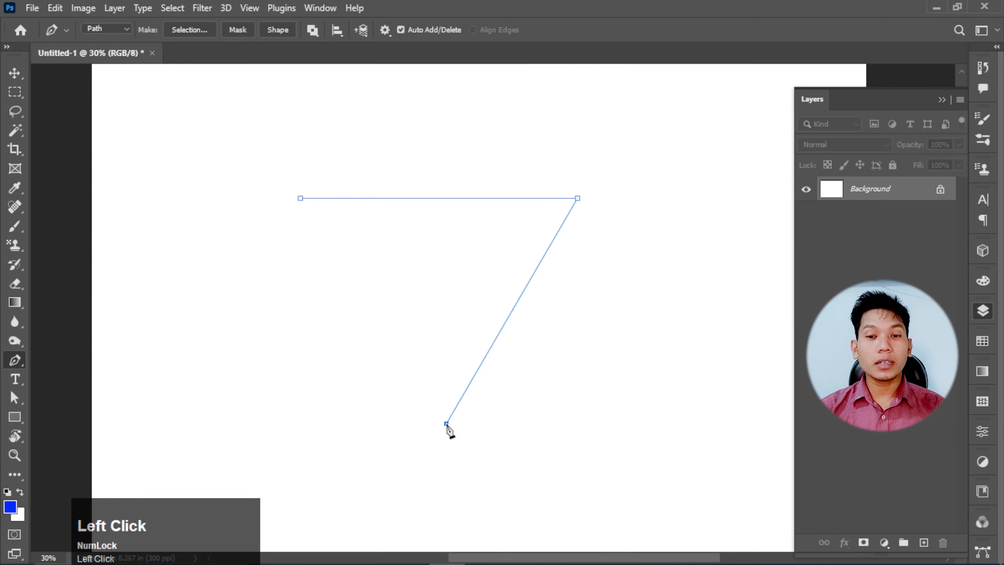
{"action": "left_click", "coordinate": [300, 198]}
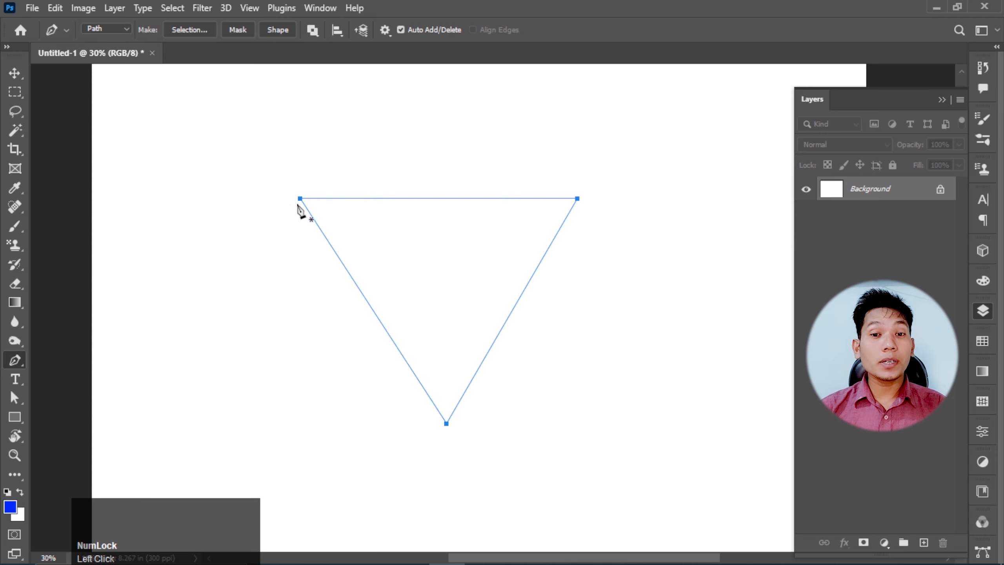
{"action": "left_click", "coordinate": [441, 198]}
{"action": "left_click", "coordinate": [441, 198]}
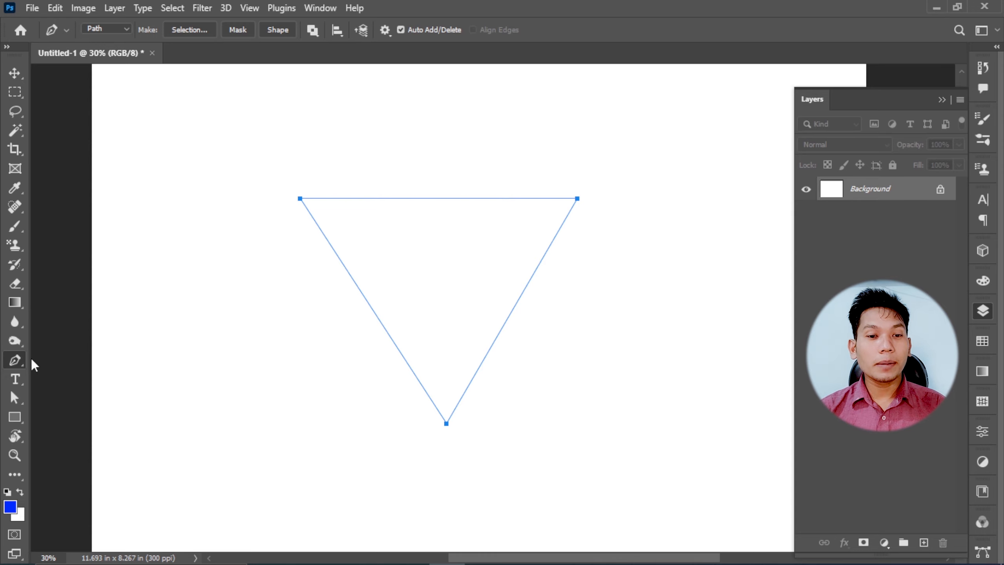
Add an anchor point midway along the triangle's top edge with the Add Anchor Point Tool, and pull it down to curve the edge.
{"action": "right_click", "coordinate": [22, 363]}
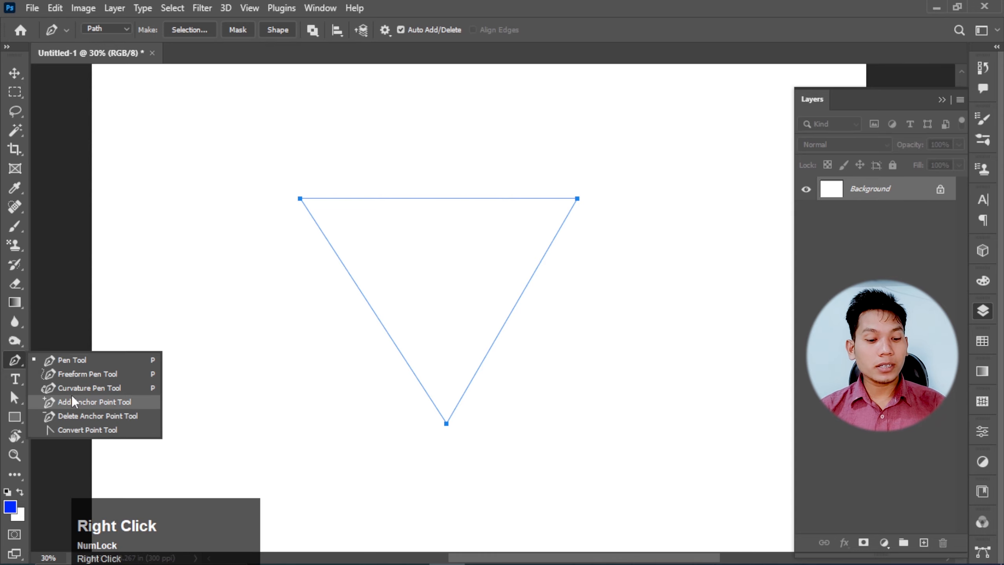
{"action": "key", "text": "ctrl"}
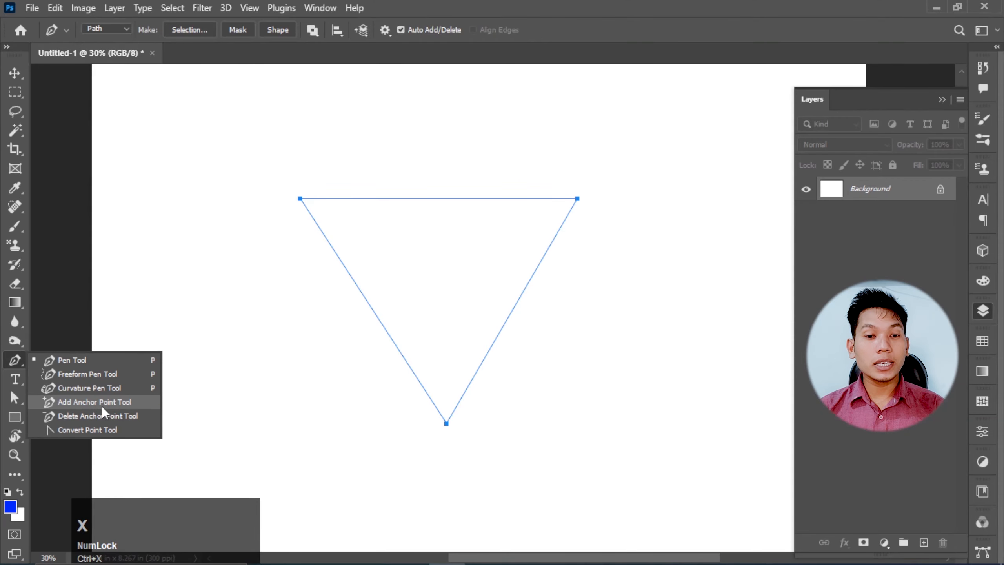
{"action": "left_click", "coordinate": [102, 406]}
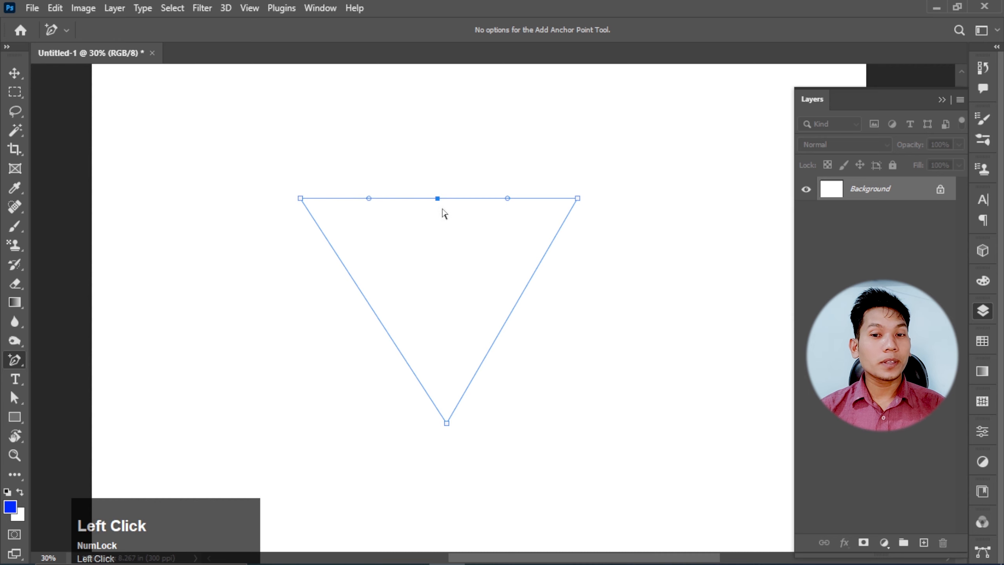
{"action": "left_click_drag", "start_coordinate": [439, 200], "coordinate": [447, 260]}
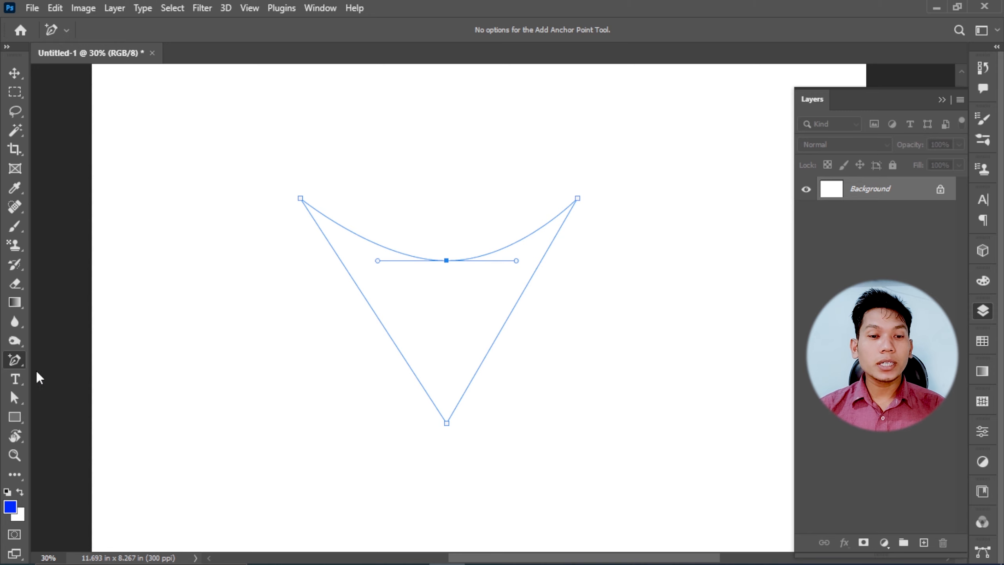
Remove the curved top edge's middle anchor point with the Delete Anchor Point Tool.
{"action": "right_click", "coordinate": [9, 362]}
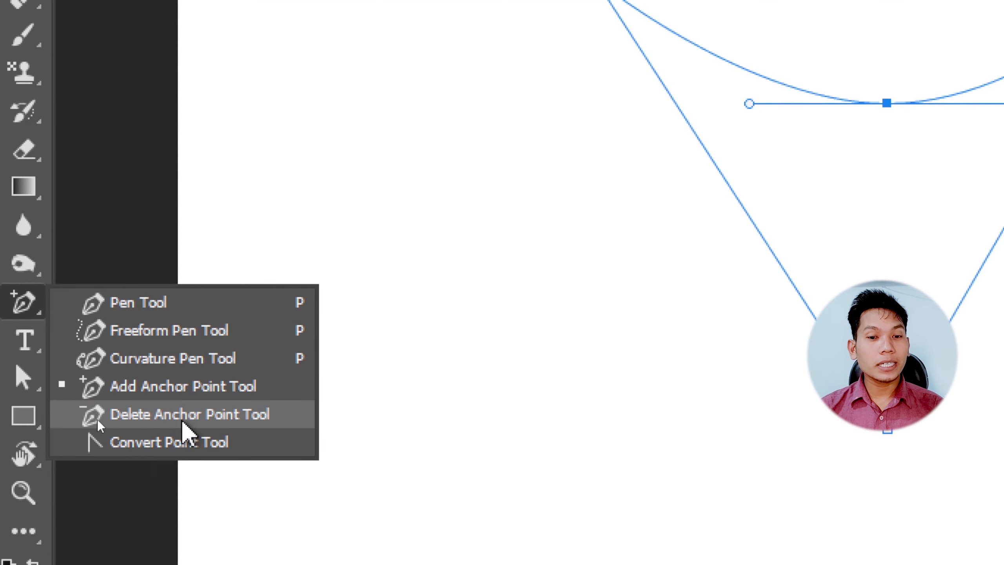
{"action": "left_click", "coordinate": [221, 420]}
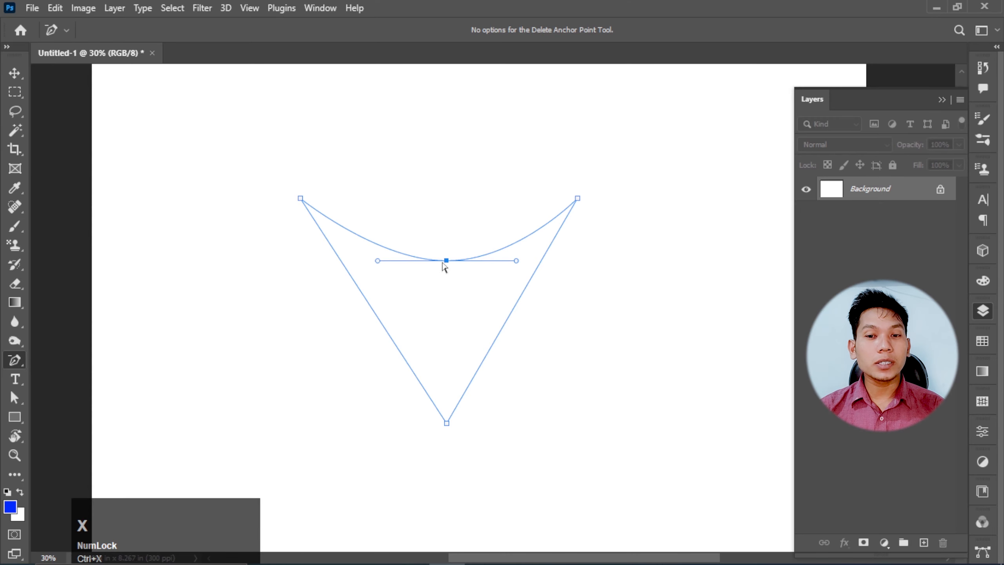
{"action": "left_click", "coordinate": [445, 261]}
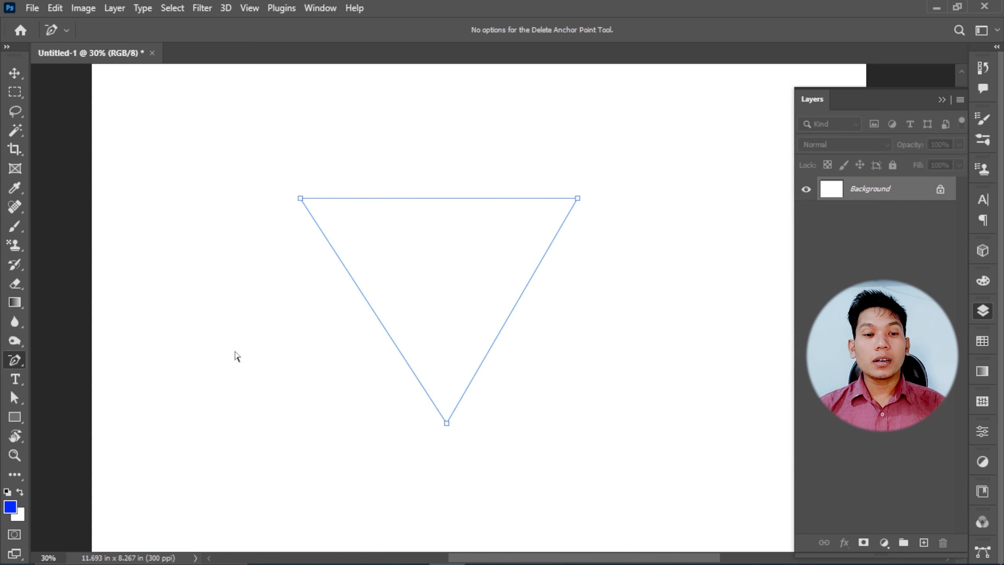
With the Pen Tool, practise adding and removing anchor points on the triangle's top edge, ending with one point slightly left of its middle.
{"action": "right_click", "coordinate": [17, 360]}
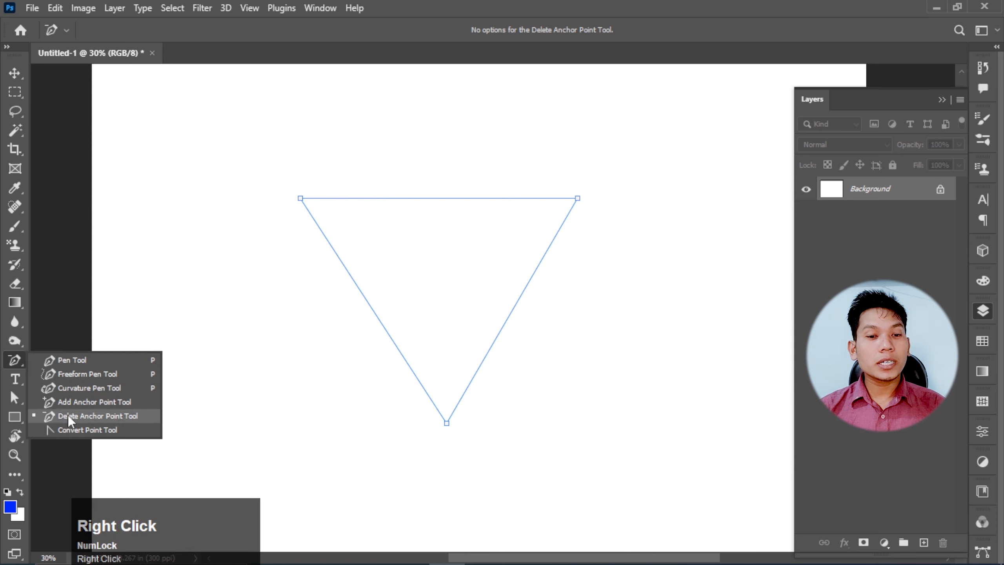
{"action": "left_click", "coordinate": [74, 362]}
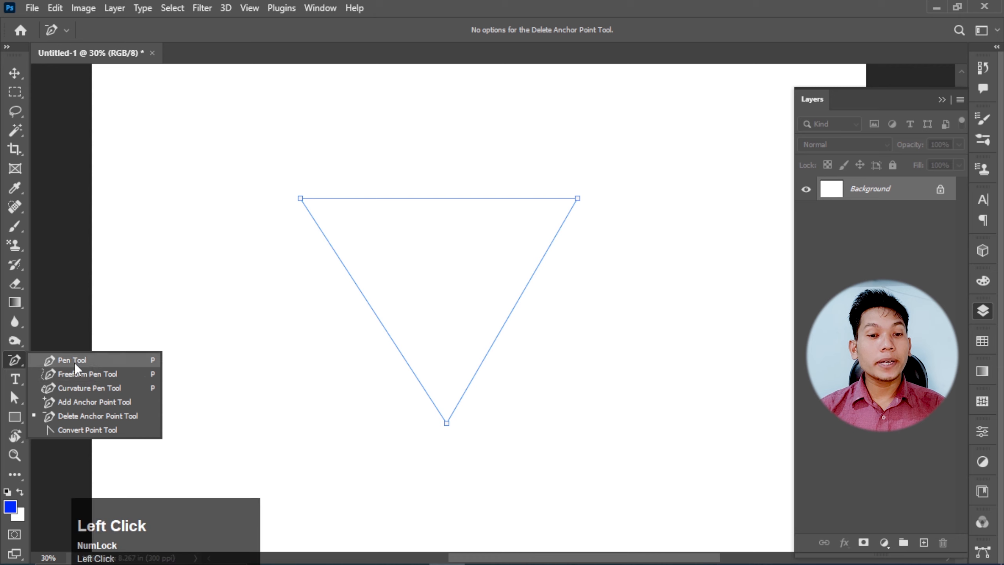
{"action": "left_click", "coordinate": [439, 198]}
{"action": "left_click", "coordinate": [439, 199]}
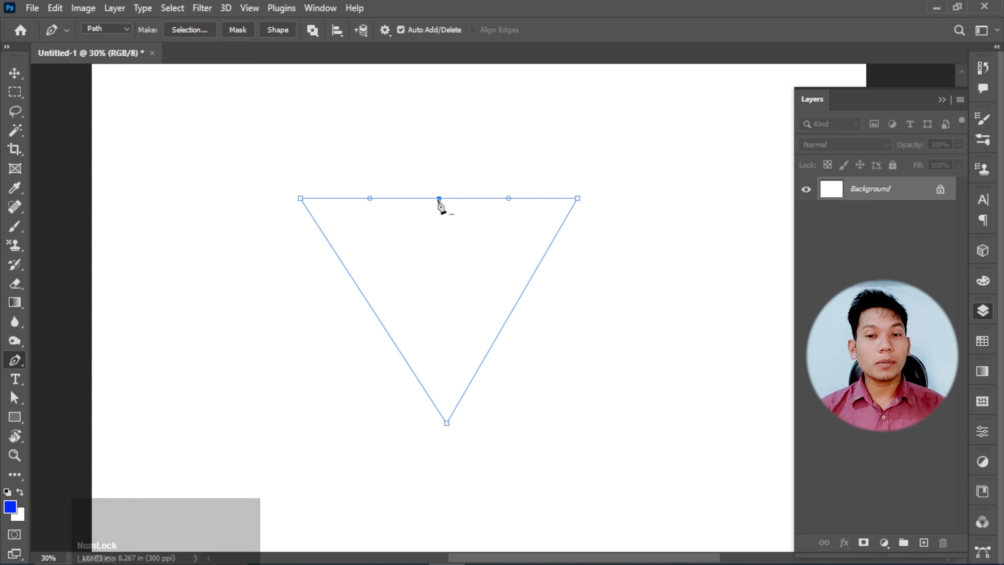
{"action": "left_click", "coordinate": [439, 198]}
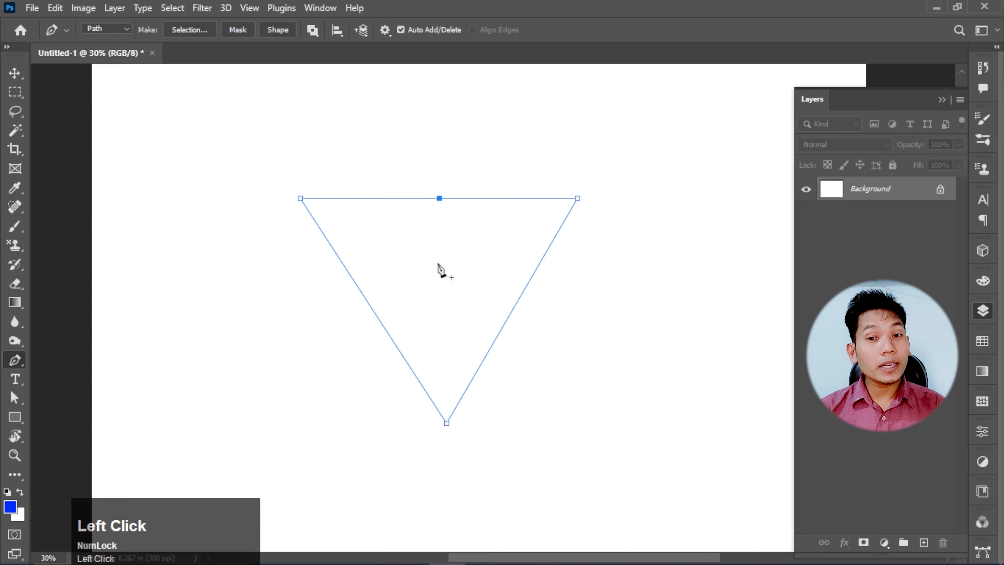
{"action": "left_click", "coordinate": [423, 198]}
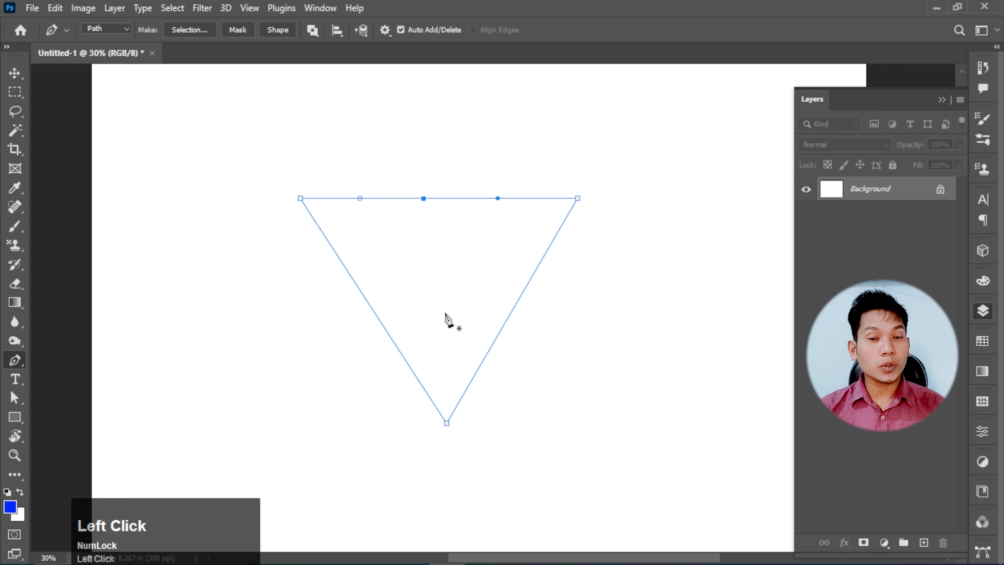
{"action": "left_click", "coordinate": [423, 198]}
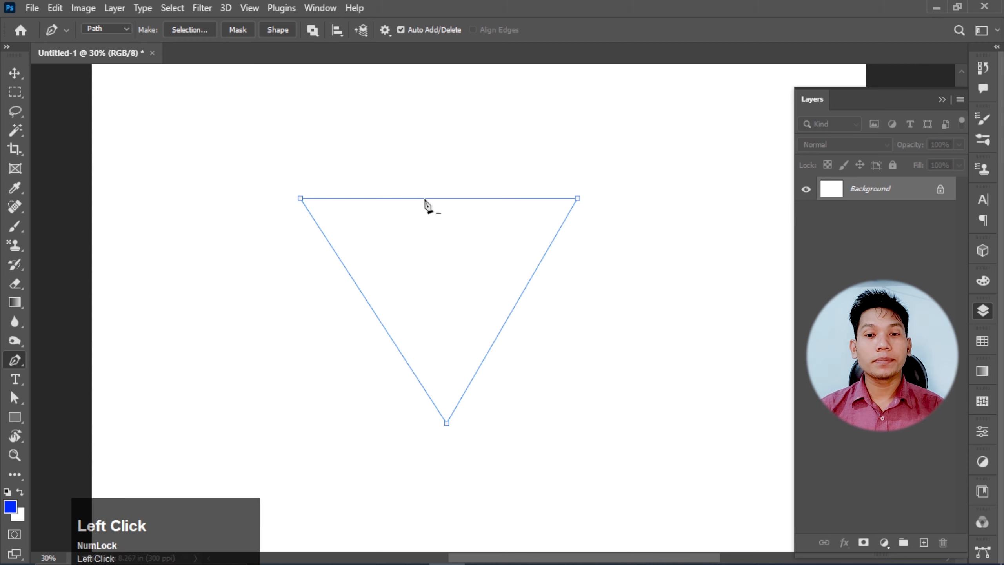
{"action": "left_click", "coordinate": [424, 198]}
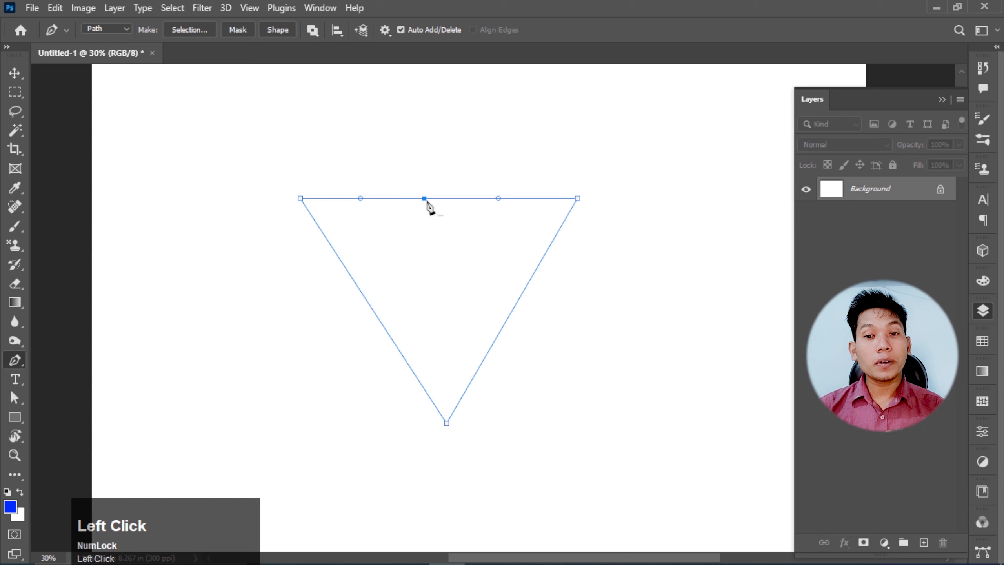
With the Convert Point Tool, repeatedly pull curve handles out of the top edge's inner anchor point and convert it back to a corner.
{"action": "right_click", "coordinate": [24, 361]}
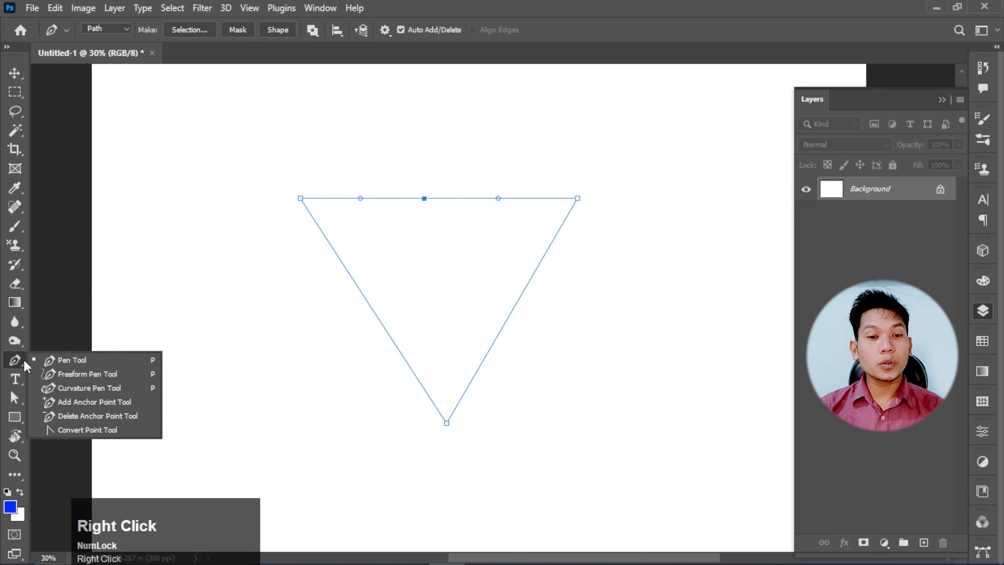
{"action": "left_click", "coordinate": [87, 430]}
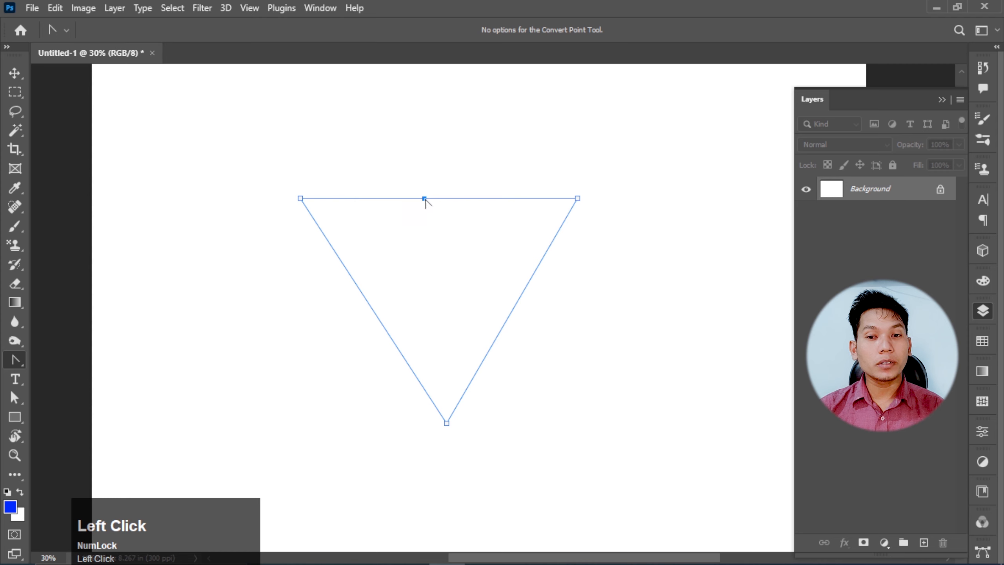
{"action": "left_click_drag", "start_coordinate": [424, 198], "coordinate": [475, 119]}
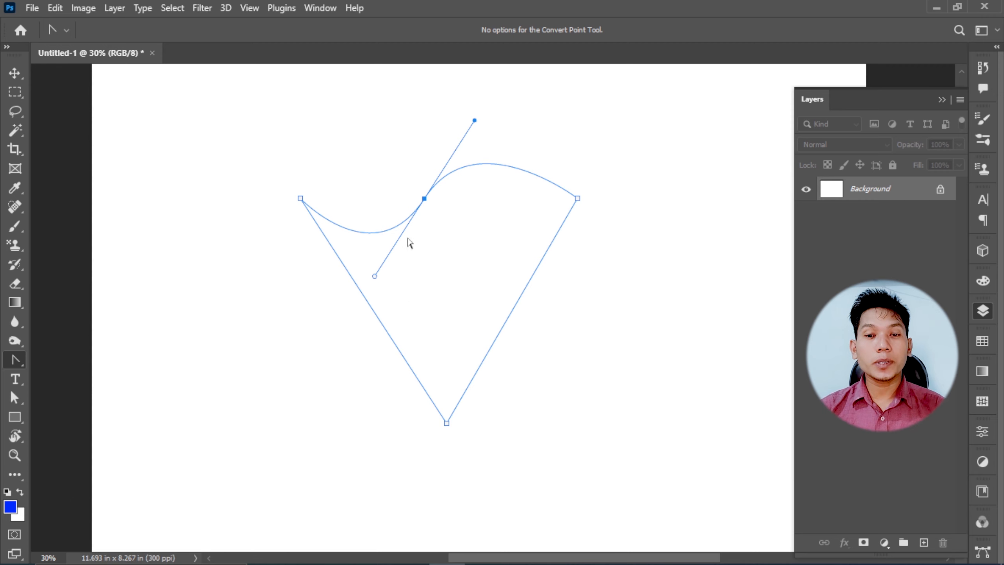
{"action": "left_click", "coordinate": [423, 198]}
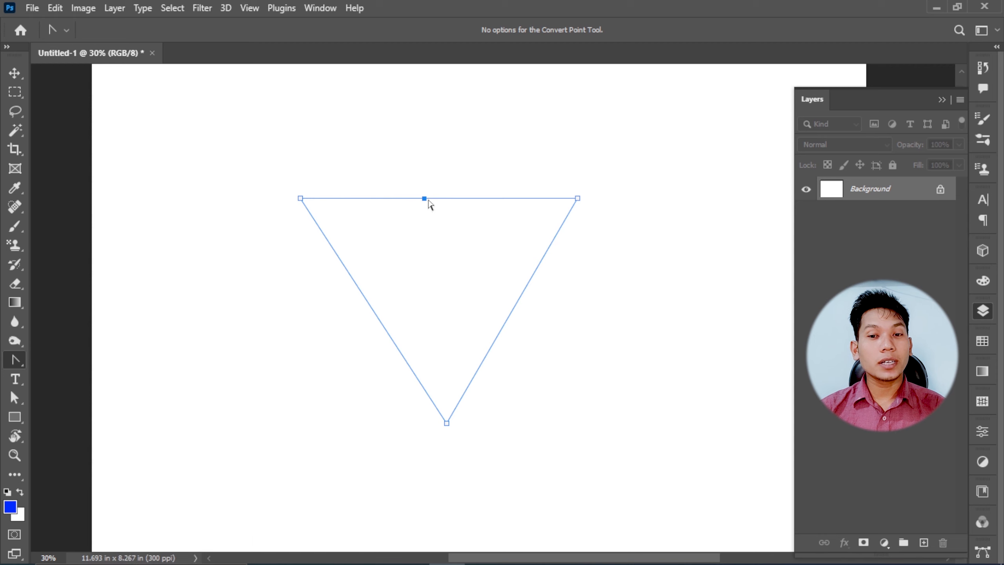
{"action": "left_click_drag", "start_coordinate": [424, 198], "coordinate": [529, 177]}
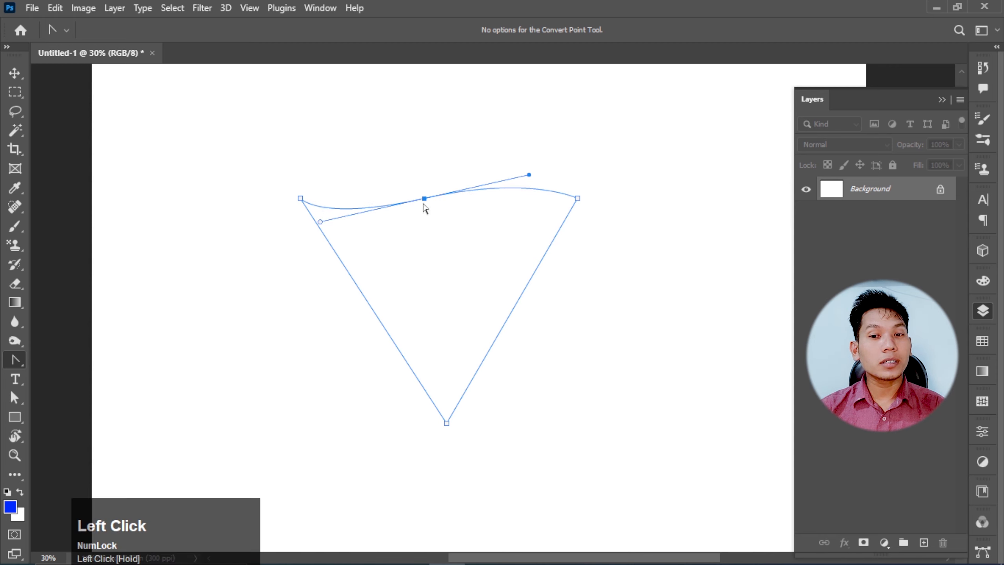
{"action": "left_click", "coordinate": [424, 198]}
{"action": "left_click_drag", "start_coordinate": [424, 198], "coordinate": [466, 156]}
{"action": "left_click", "coordinate": [424, 198]}
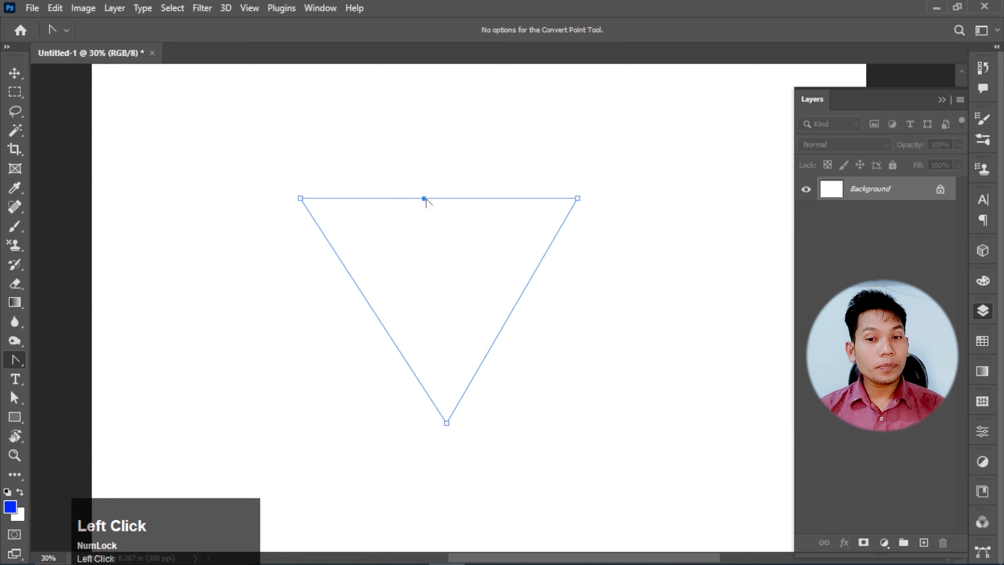
Pull curve handles out of the top edge's inner anchor point, and bend only its right handle downward to form two scallops.
{"action": "left_click_drag", "start_coordinate": [424, 198], "coordinate": [497, 153]}
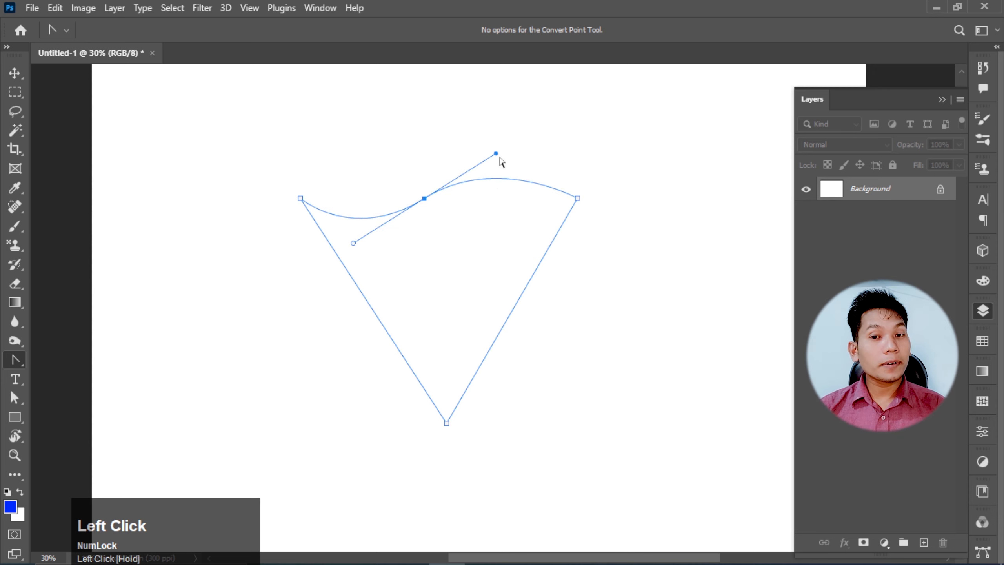
{"action": "left_click", "coordinate": [496, 154]}
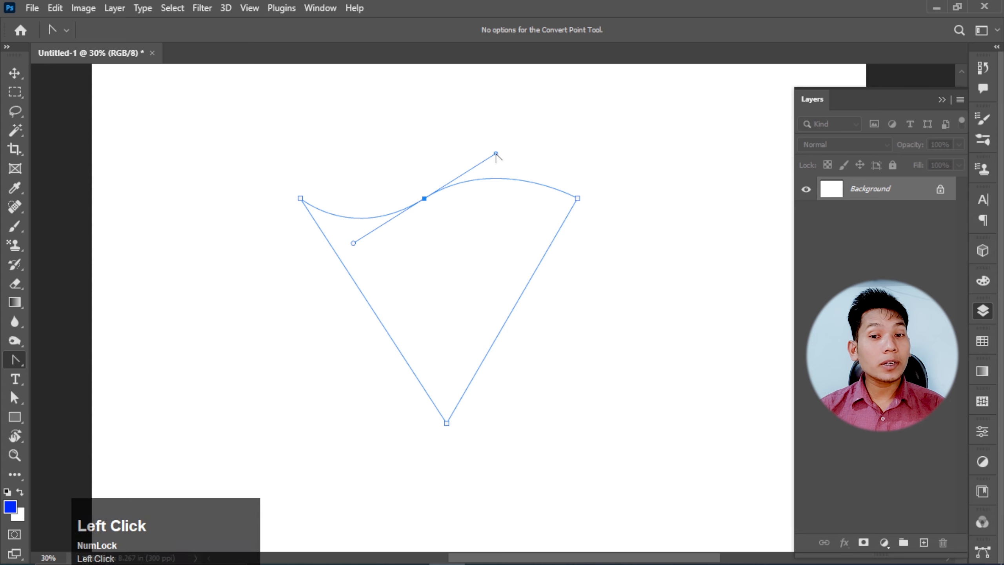
{"action": "left_click_drag", "start_coordinate": [496, 154], "coordinate": [447, 269]}
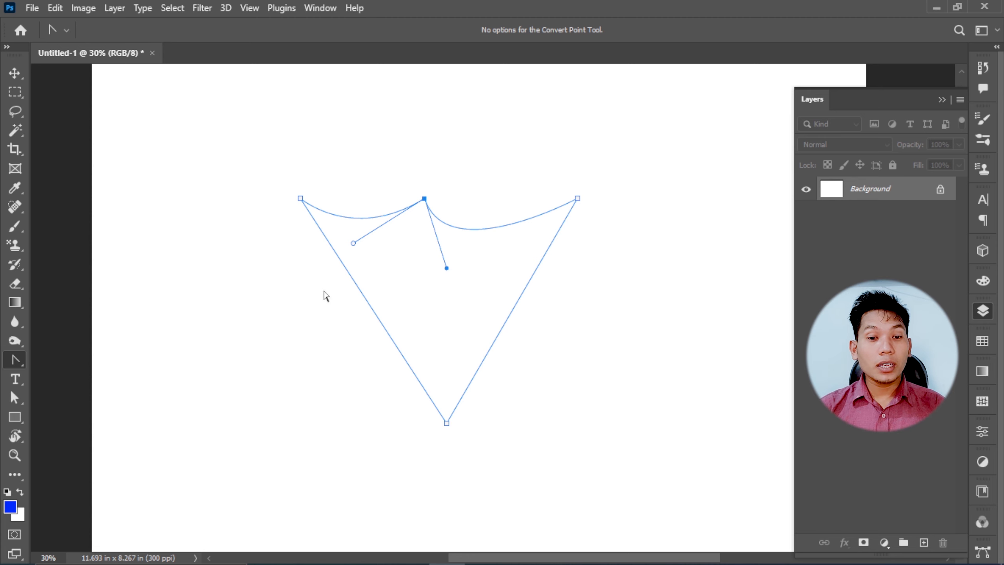
Move the whole path up and to the right on the canvas with the Path Selection Tool.
{"action": "right_click", "coordinate": [17, 398]}
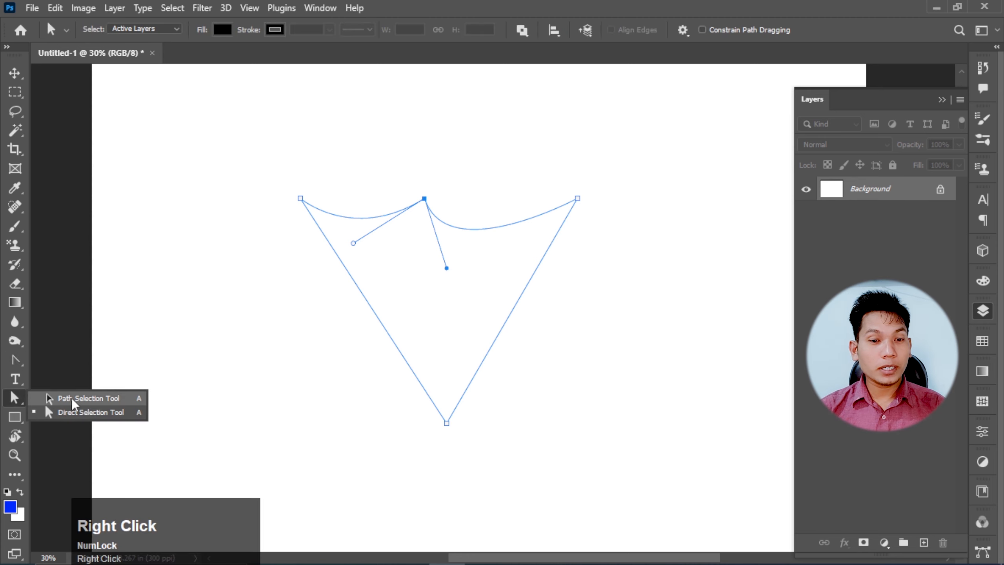
{"action": "left_click", "coordinate": [72, 398]}
{"action": "left_click_drag", "start_coordinate": [366, 311], "coordinate": [479, 277]}
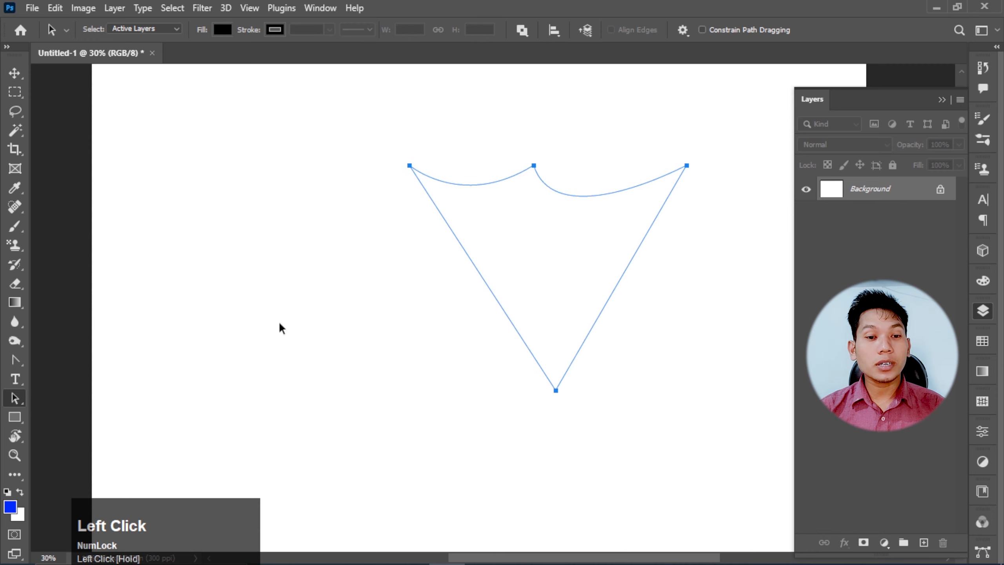
Move only the path's upper-left corner point slightly up and to the left with the Direct Selection Tool.
{"action": "right_click", "coordinate": [10, 400]}
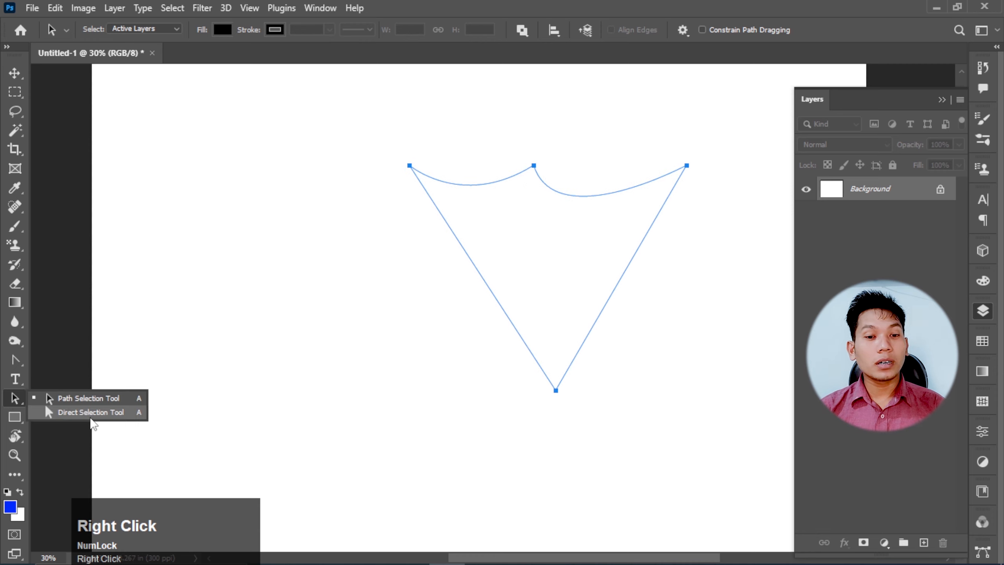
{"action": "left_click", "coordinate": [92, 414]}
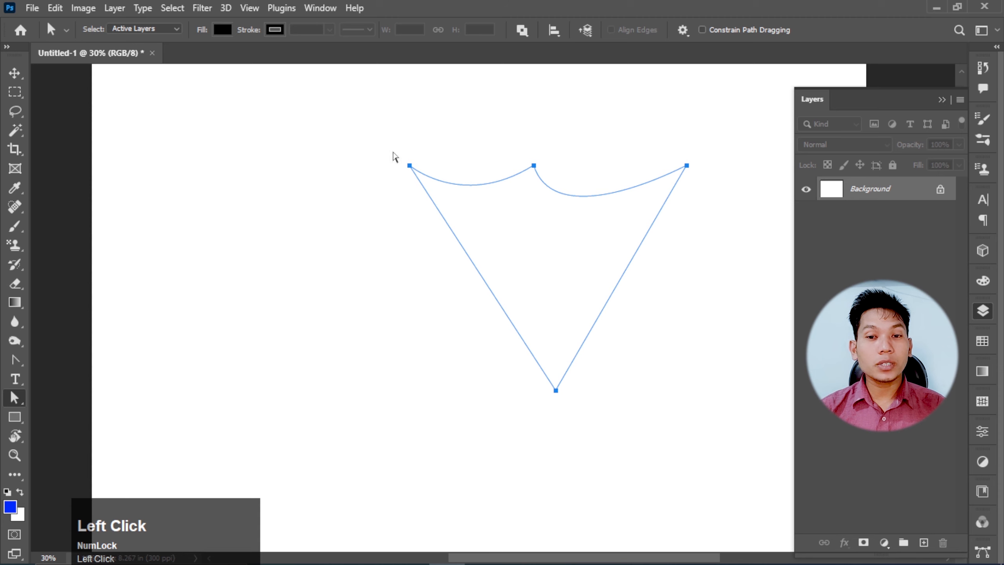
{"action": "mouse_move", "coordinate": [400, 150]}
{"action": "left_mouse_down"}
{"action": "mouse_move", "coordinate": [436, 196]}
{"action": "mouse_move", "coordinate": [473, 171]}
{"action": "mouse_move", "coordinate": [460, 205]}
{"action": "mouse_move", "coordinate": [243, 287]}
{"action": "mouse_move", "coordinate": [410, 155]}
{"action": "mouse_move", "coordinate": [403, 159]}
{"action": "left_mouse_up"}
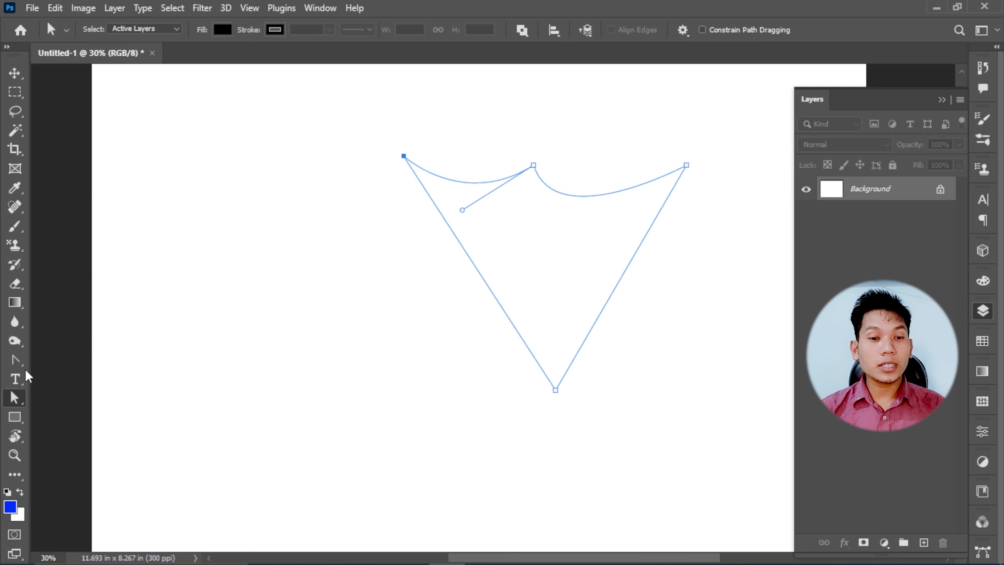
Remove the anchor point between the two scallops on the path's top edge with the Pen Tool.
{"action": "right_click", "coordinate": [16, 360]}
{"action": "left_click", "coordinate": [44, 361]}
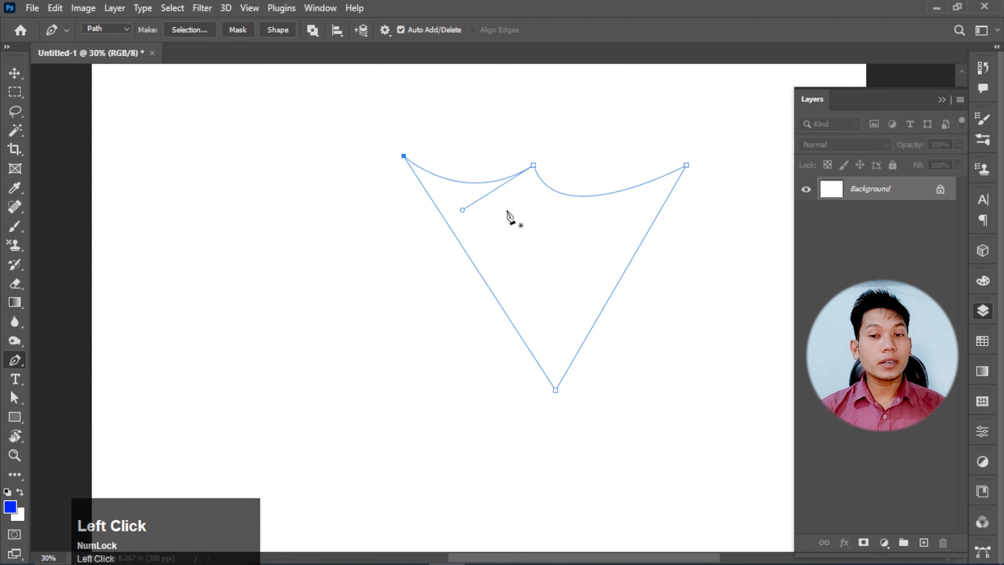
{"action": "left_click", "coordinate": [535, 168]}
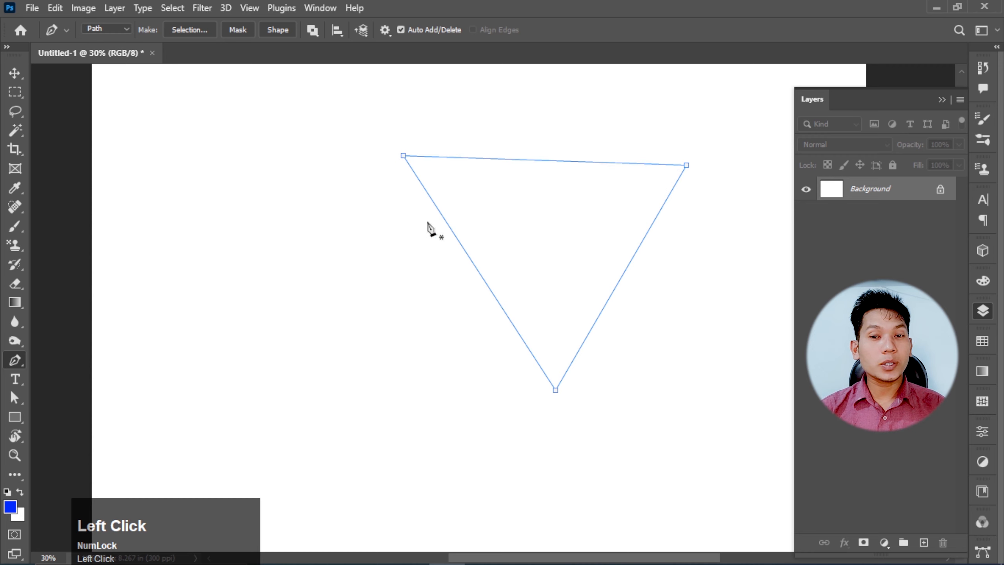
Add an anchor point midway along the triangle's top edge, and pull curve handles out of it toward the lower right with the Pen Tool.
{"action": "scroll", "coordinate": [589, 251], "scroll_direction": "down", "scroll_amount": 2}
{"action": "scroll", "coordinate": [587, 195], "scroll_direction": "up", "scroll_amount": 2}
{"action": "left_click", "coordinate": [442, 174]}
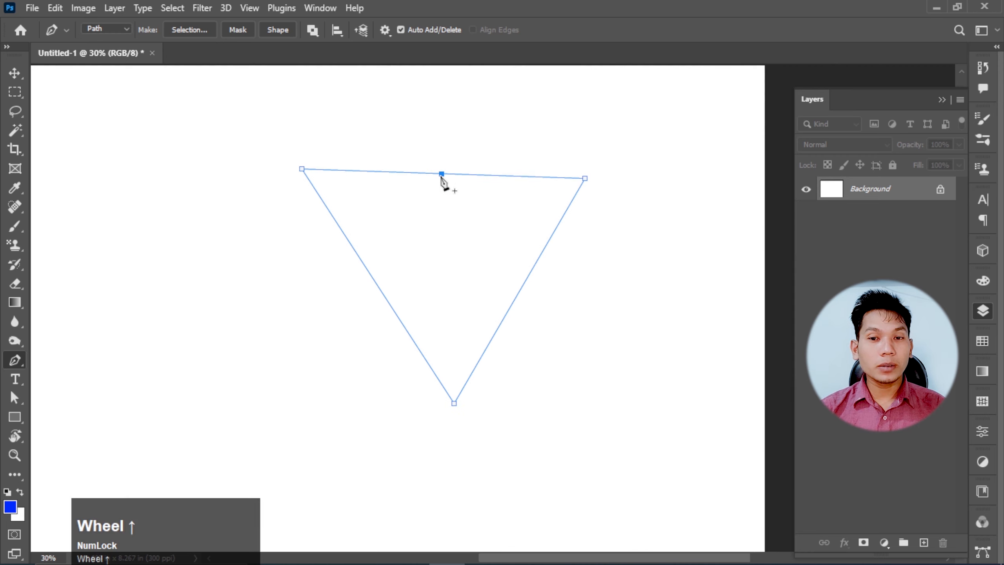
{"action": "left_click", "coordinate": [441, 175]}
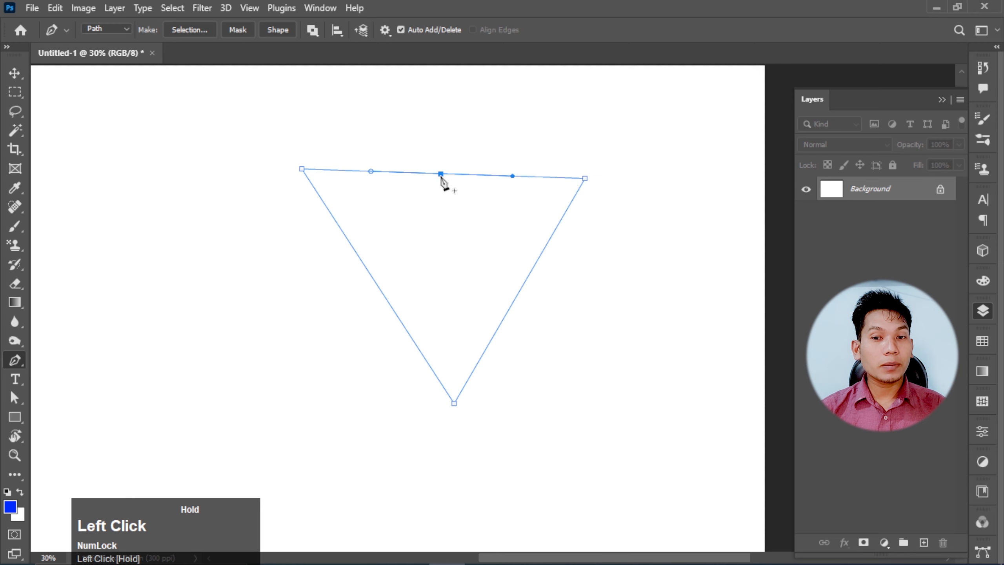
{"action": "left_click_drag", "start_coordinate": [441, 175], "coordinate": [492, 229]}
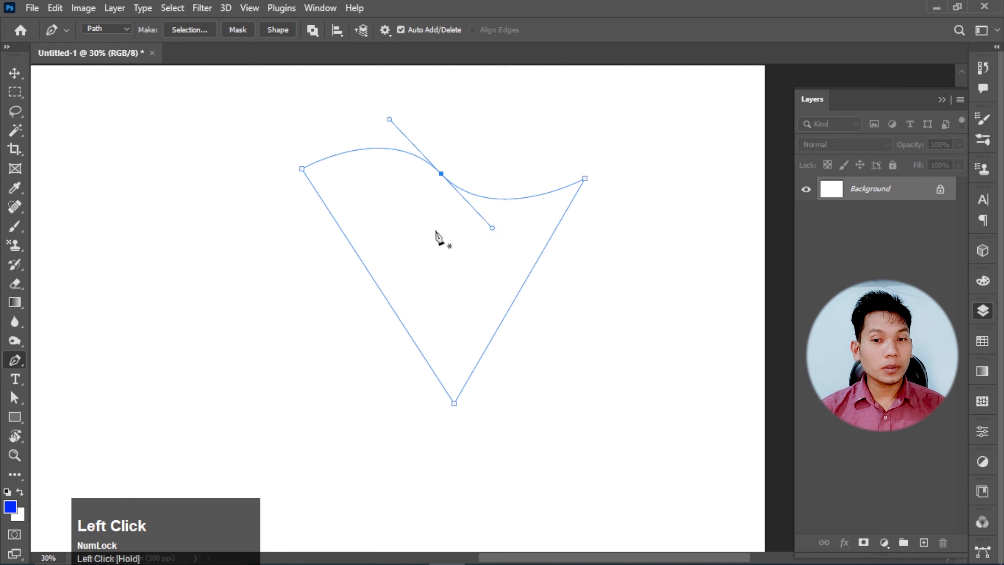
Move the top edge's middle anchor point down to form one concave curve, and undo a small adjustment of its left handle.
{"action": "left_click_drag", "start_coordinate": [440, 176], "coordinate": [442, 233]}
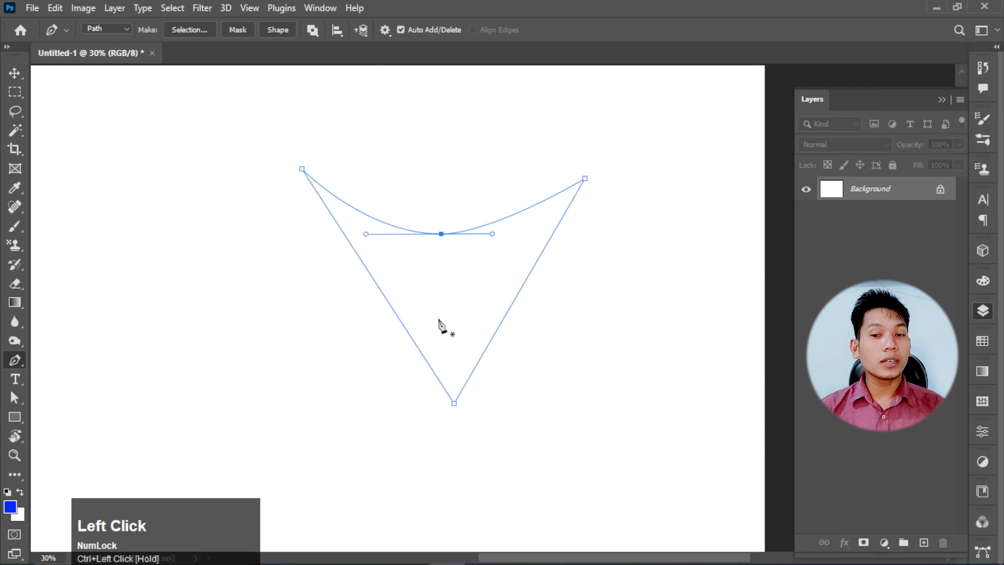
{"action": "left_click_drag", "start_coordinate": [367, 234], "coordinate": [367, 230]}
{"action": "key", "text": "ctrl+z"}
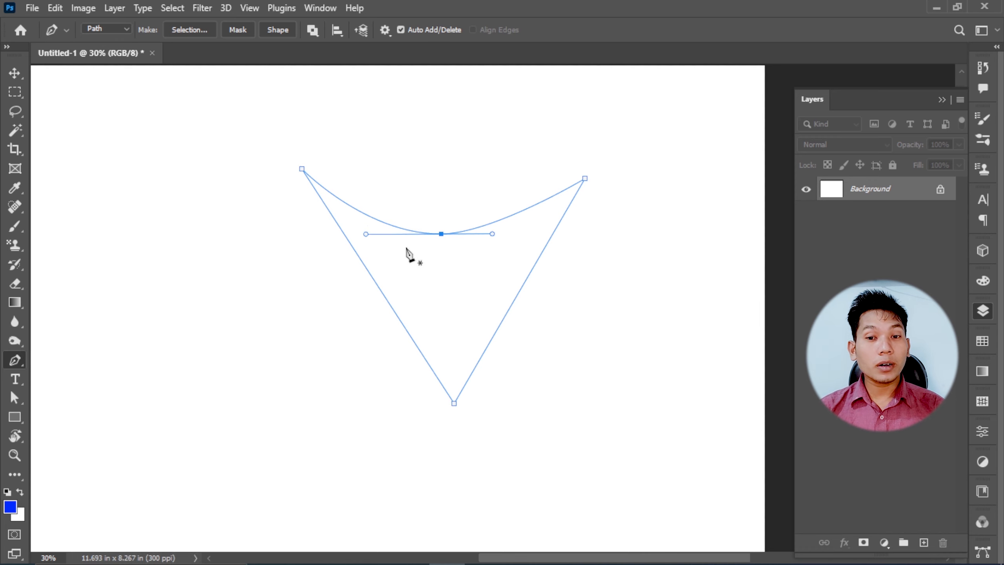
Pivot the middle anchor point's handles separately to shape a heart-like notch in the top edge, and undo everything back to the straight-sided triangle.
{"action": "left_click_drag", "start_coordinate": [365, 234], "coordinate": [417, 188]}
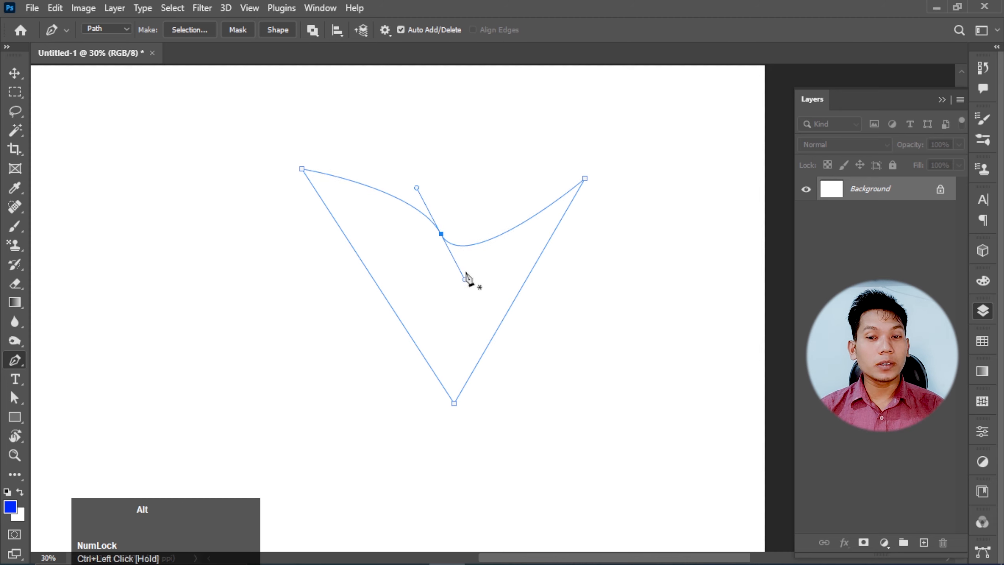
{"action": "left_click_drag", "start_coordinate": [466, 277], "coordinate": [496, 179]}
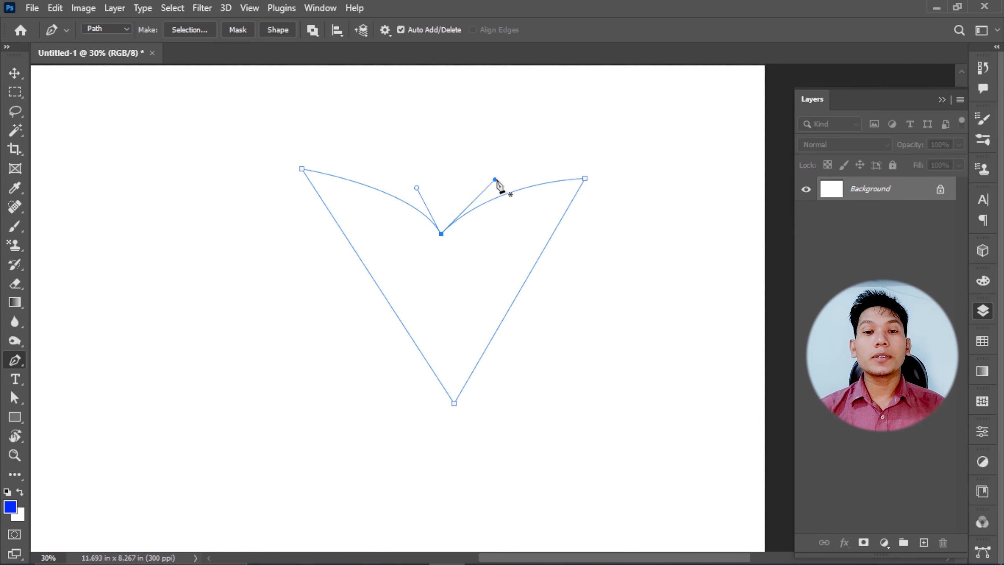
{"action": "key", "text": "ctrl+z"}
{"action": "key", "text": "ctrl+z"}
{"action": "key", "text": "ctrl+z"}
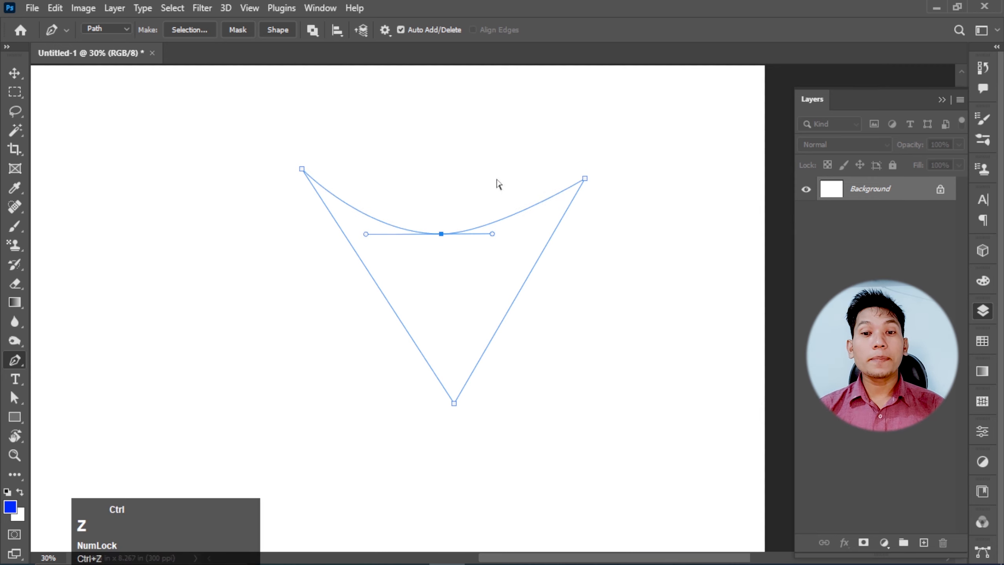
{"action": "key", "text": "ctrl+z"}
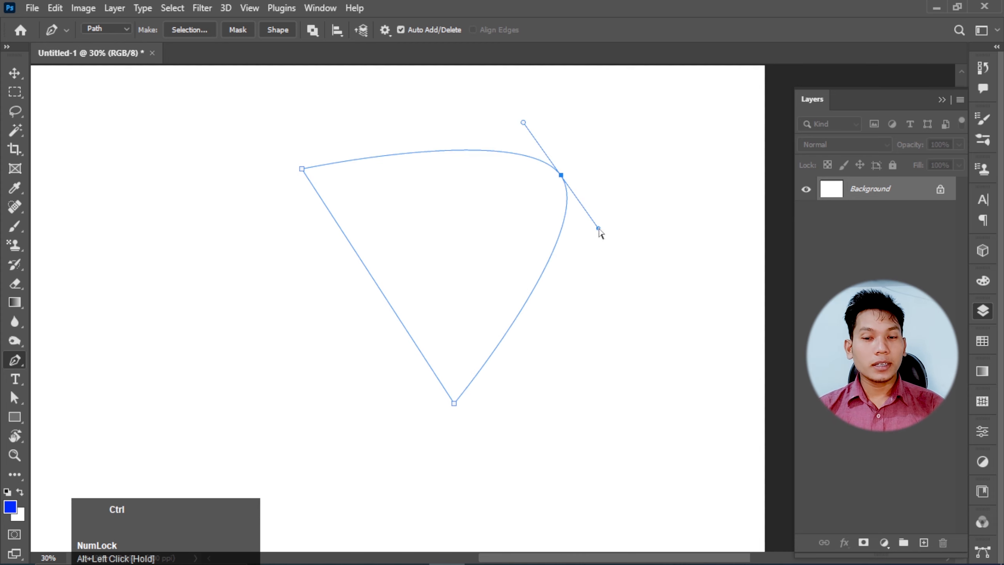
{"action": "key", "text": "ctrl+z"}
Pull curve handles out of the triangle's upper-right and upper-left corners with the Pen Tool, and convert both points back to sharp corners.
{"action": "left_click_drag", "start_coordinate": [561, 175], "coordinate": [625, 271], "text": "alt"}
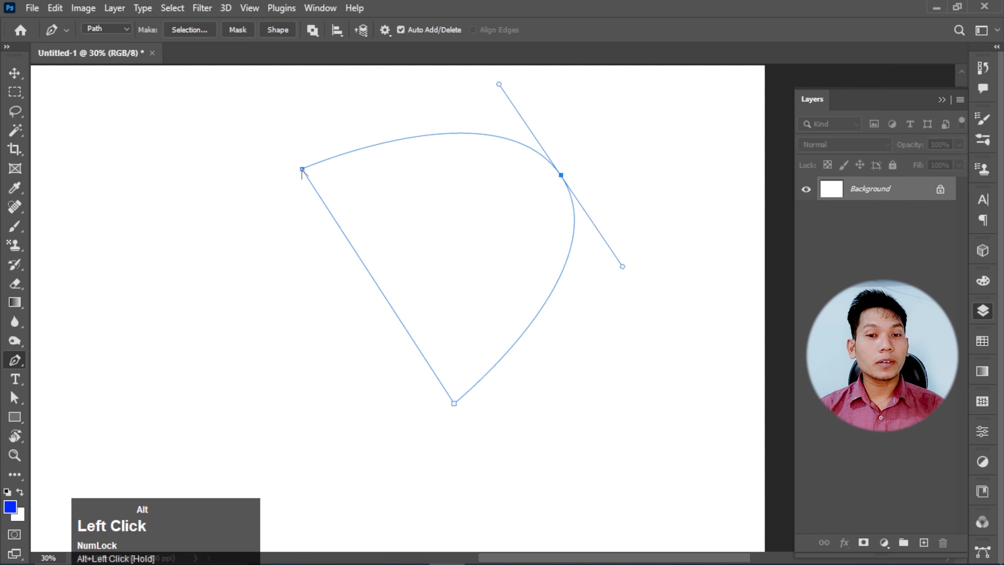
{"action": "left_click", "coordinate": [302, 170], "text": "alt"}
{"action": "left_click_drag", "start_coordinate": [301, 169], "coordinate": [359, 81], "text": "alt"}
{"action": "left_click", "coordinate": [302, 170], "text": "ctrl"}
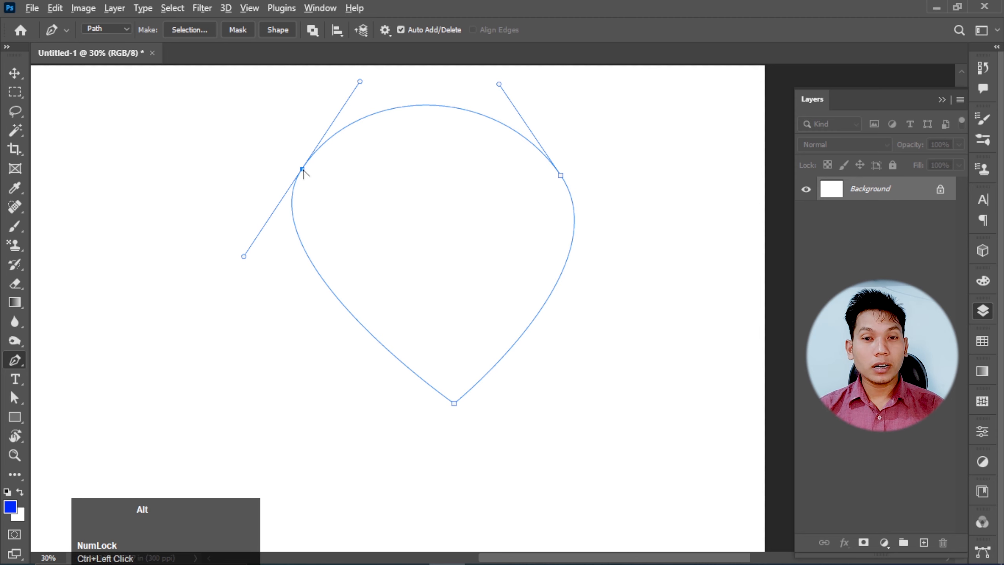
{"action": "left_click", "coordinate": [302, 170], "text": "alt"}
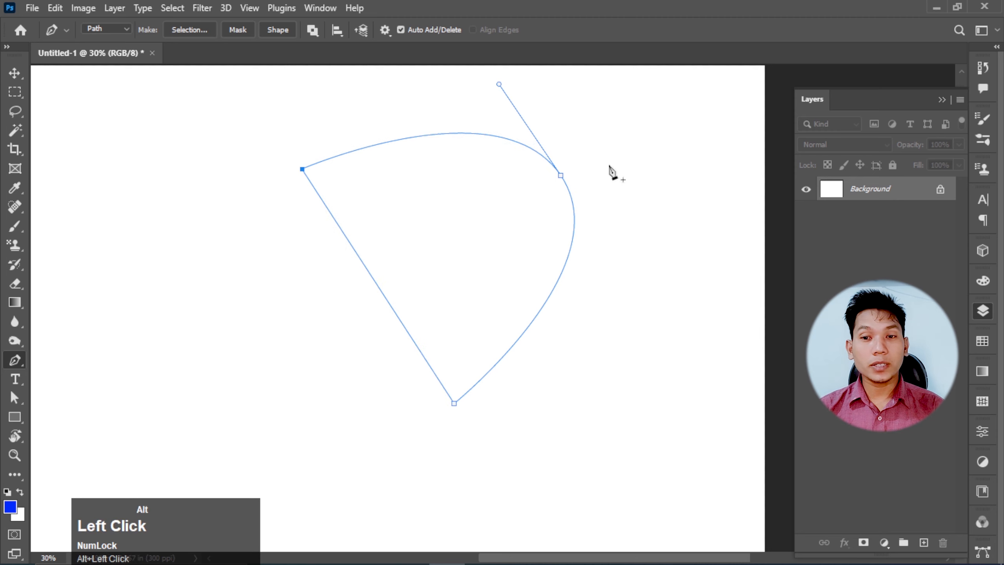
{"action": "left_click", "coordinate": [561, 174], "text": "alt"}
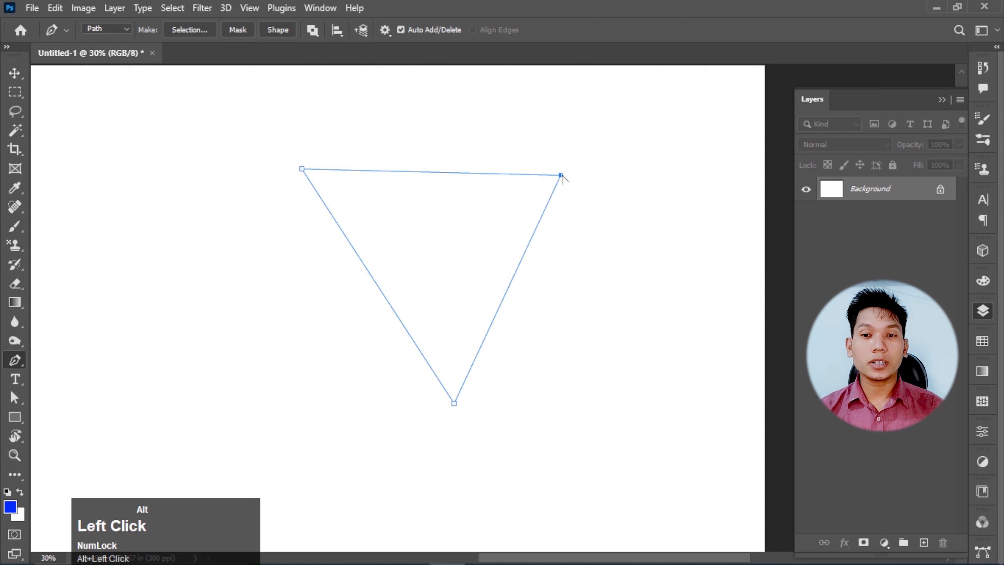
Add an anchor point midway along the triangle's top edge, and redraw its handles almost vertically to form an S-shaped curve.
{"action": "left_click", "coordinate": [427, 172]}
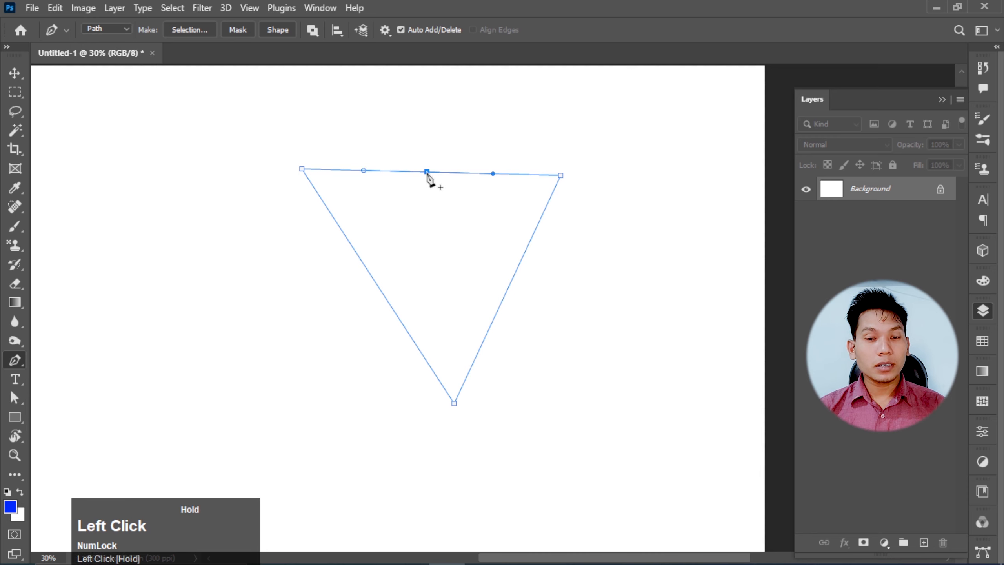
{"action": "left_click_drag", "start_coordinate": [429, 176], "coordinate": [527, 125]}
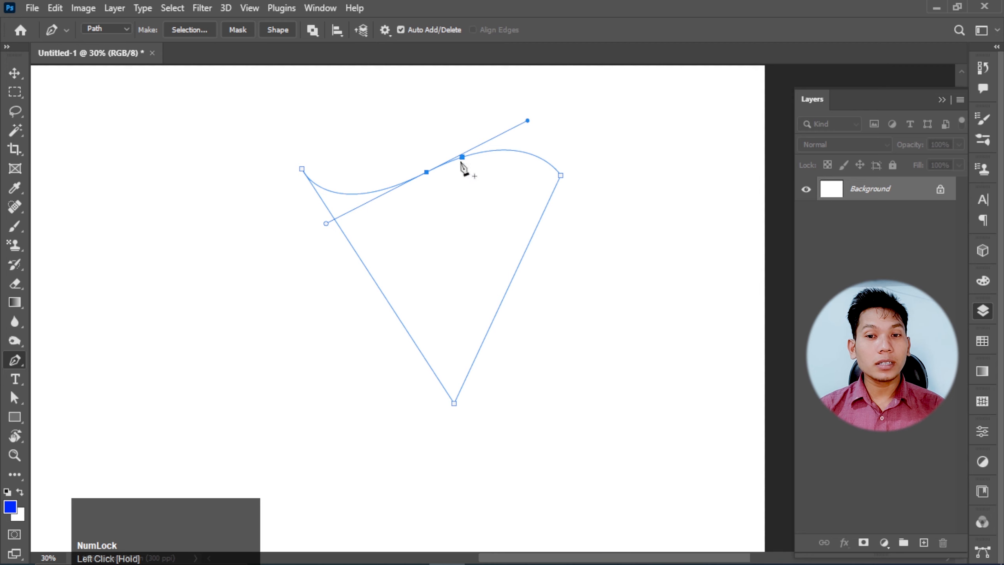
{"action": "left_click", "coordinate": [425, 173], "text": "alt"}
{"action": "left_click_drag", "start_coordinate": [426, 174], "coordinate": [434, 112]}
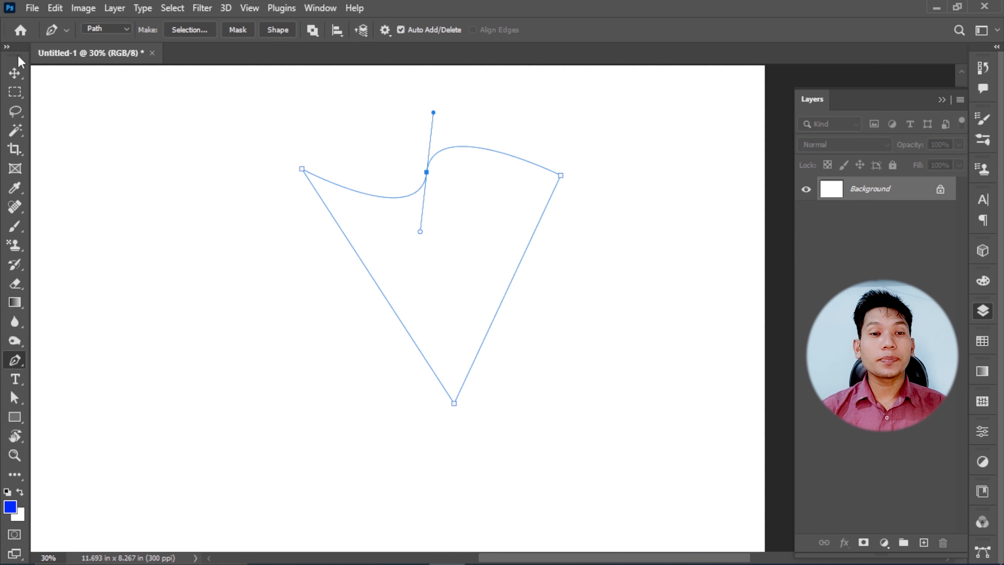
Open the recent file PEn tool practice.jpg.
{"action": "left_click", "coordinate": [20, 30]}
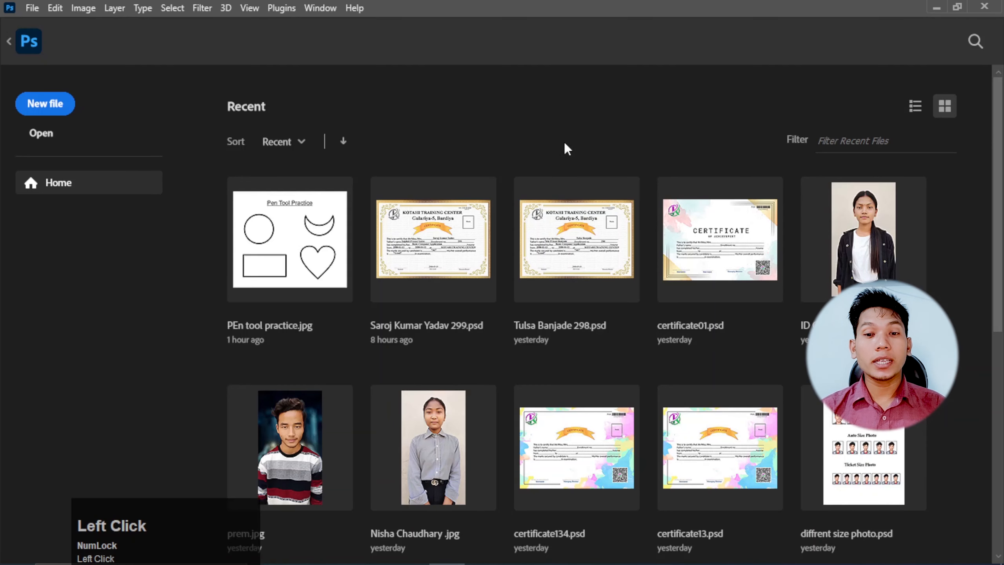
{"action": "left_click", "coordinate": [287, 261]}
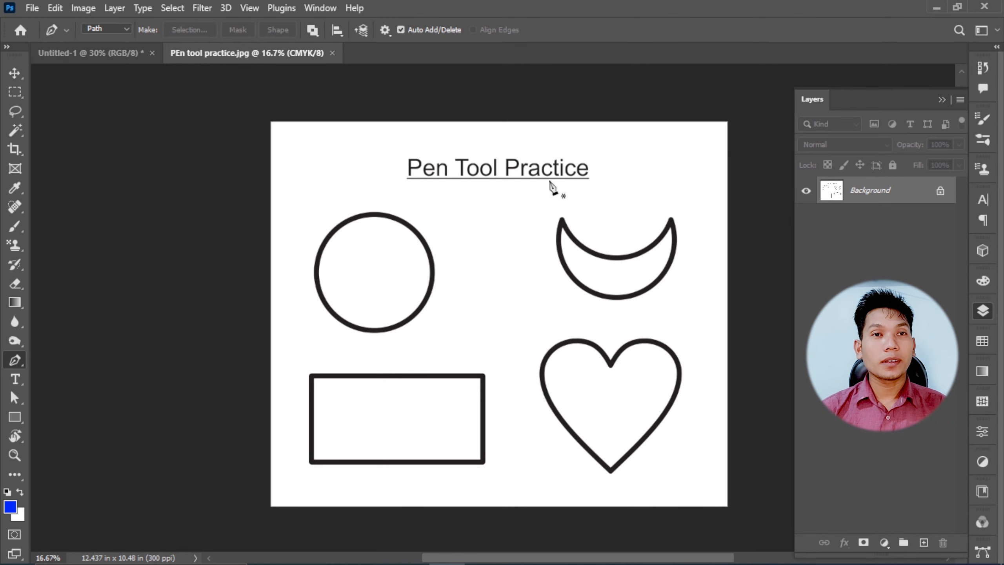
Trace the practice sheet's rectangle as a closed path with straight, axis-aligned segments from corner to corner using the Pen Tool.
{"action": "scroll", "coordinate": [435, 360], "scroll_direction": "up", "scroll_amount": 2}
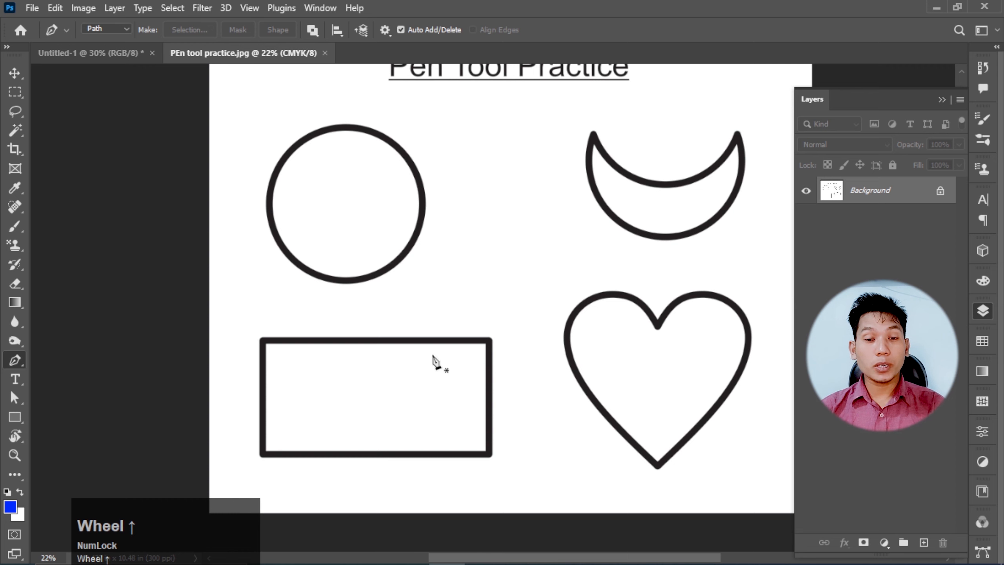
{"action": "scroll", "coordinate": [382, 388], "scroll_direction": "down", "scroll_amount": 2}
{"action": "scroll", "coordinate": [382, 388], "scroll_direction": "up", "scroll_amount": 4}
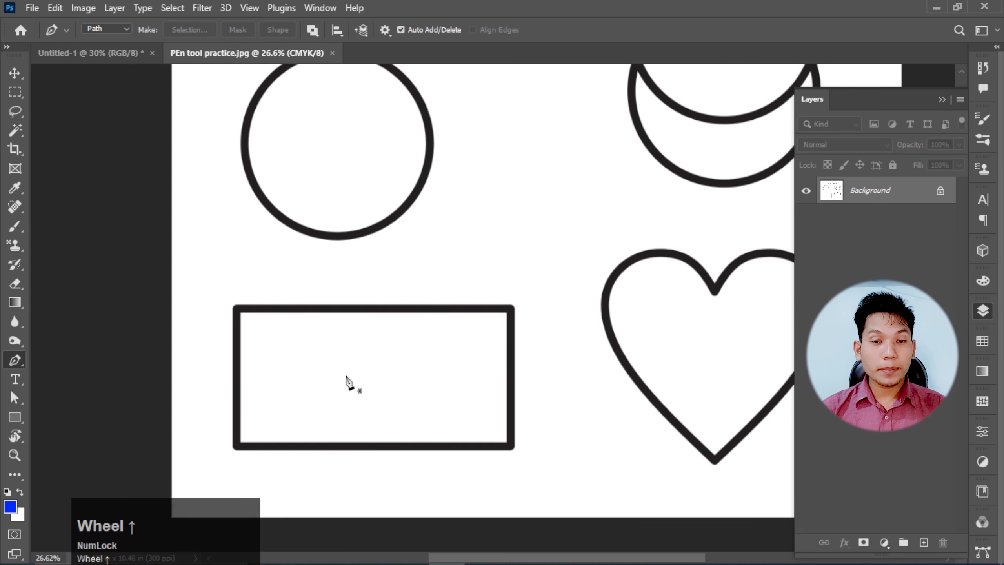
{"action": "left_click", "coordinate": [236, 308]}
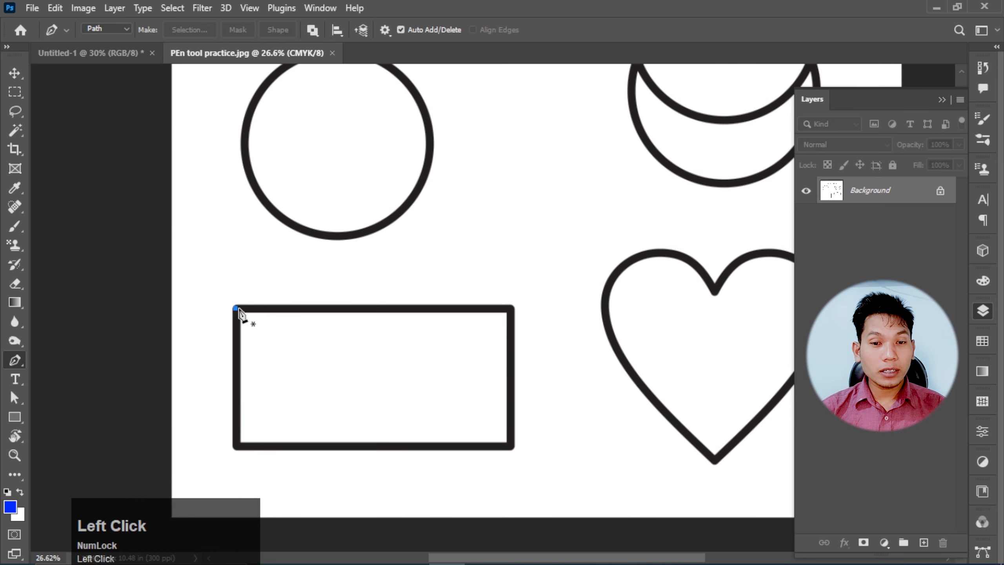
{"action": "left_click", "coordinate": [511, 308], "text": "shift"}
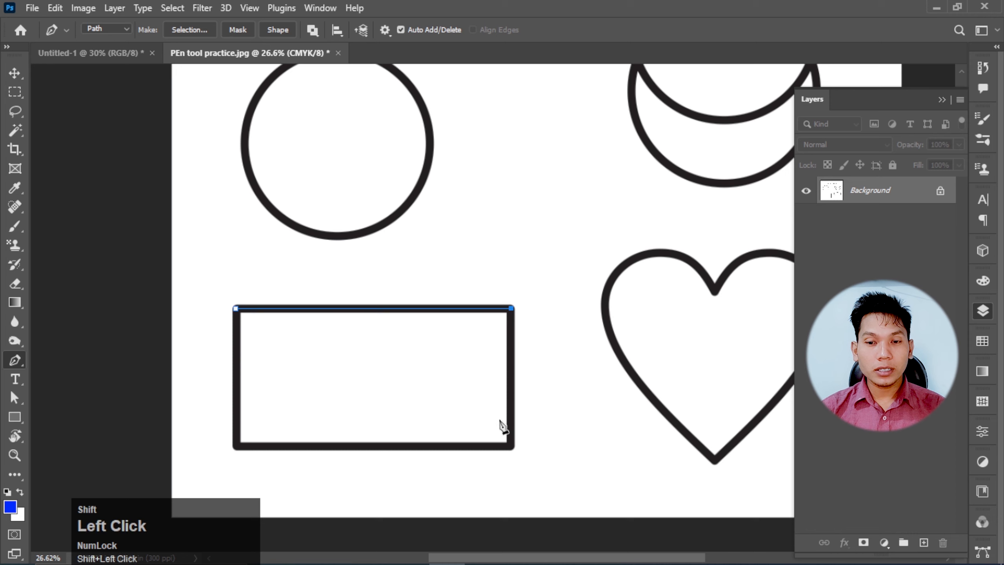
{"action": "left_click", "coordinate": [511, 444], "text": "shift"}
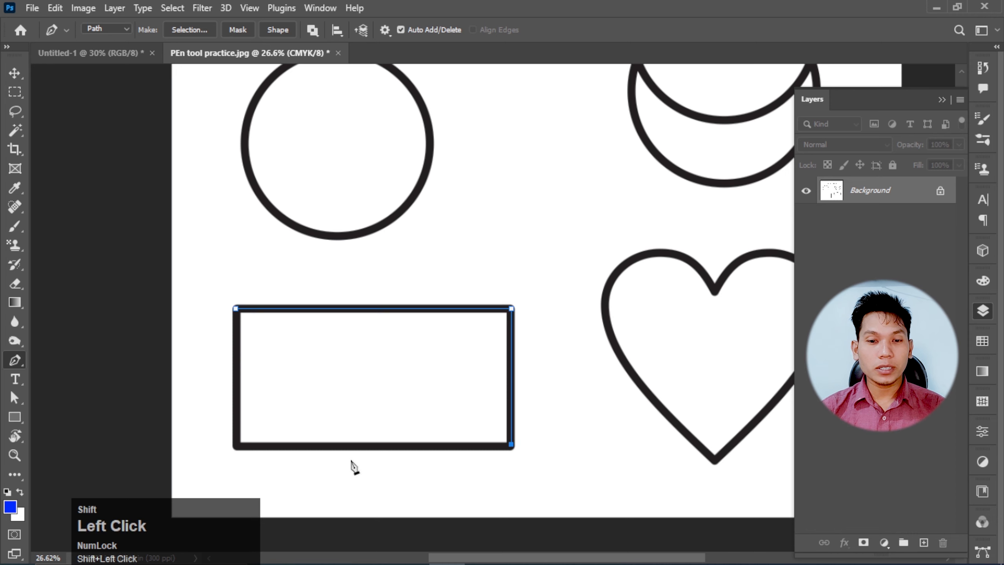
{"action": "left_click", "coordinate": [236, 444], "text": "shift"}
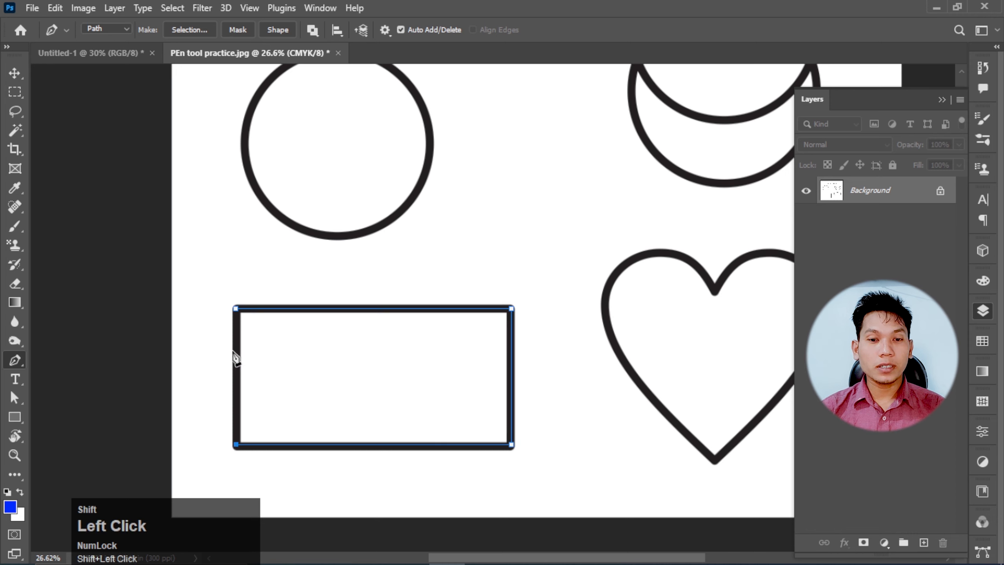
{"action": "left_click", "coordinate": [236, 311]}
Create a new layer, turn the rectangle path into a selection filled with the blue foreground color, and deselect.
{"action": "left_click", "coordinate": [924, 543]}
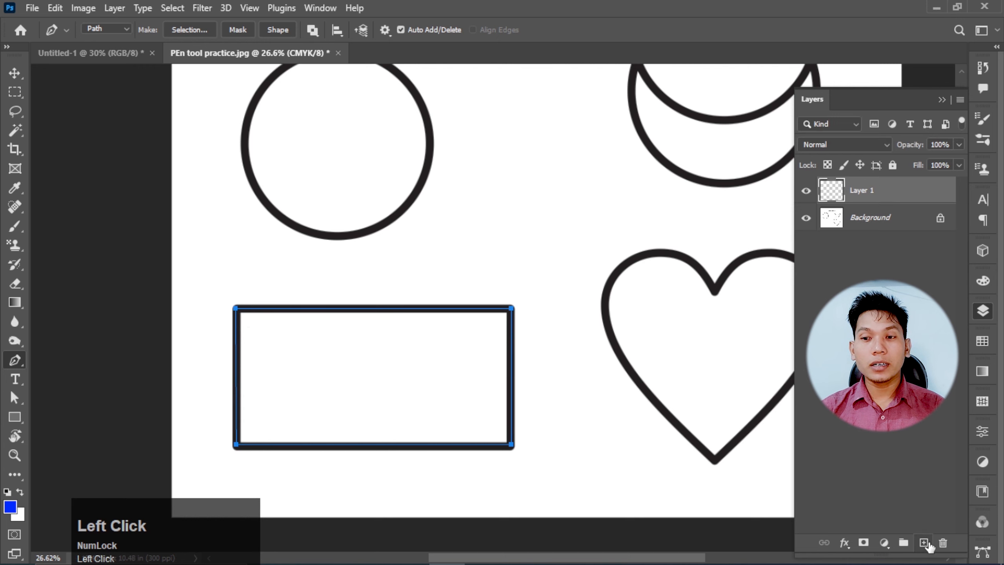
{"action": "key", "text": "ctrl+Return"}
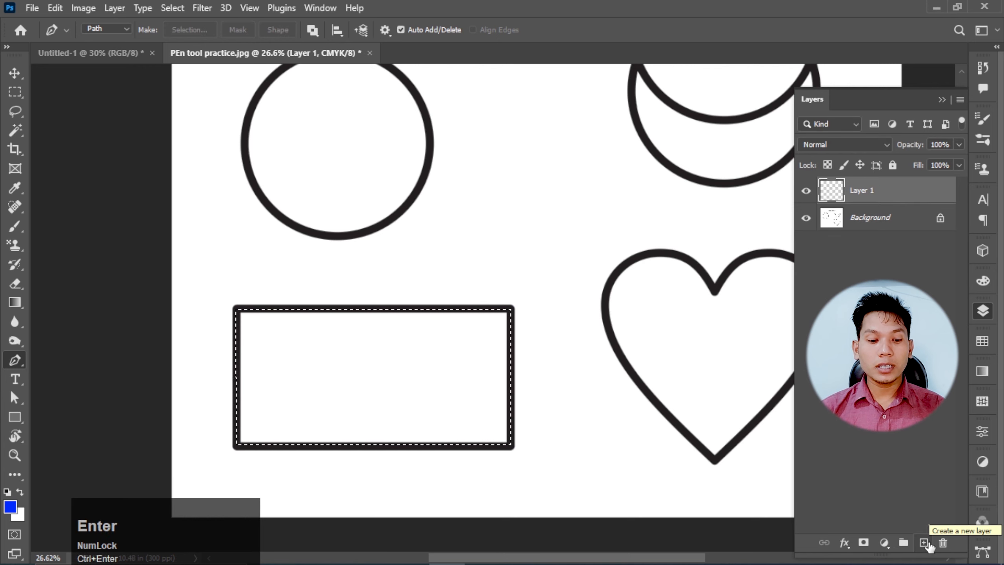
{"action": "key", "text": "alt+BackSpace"}
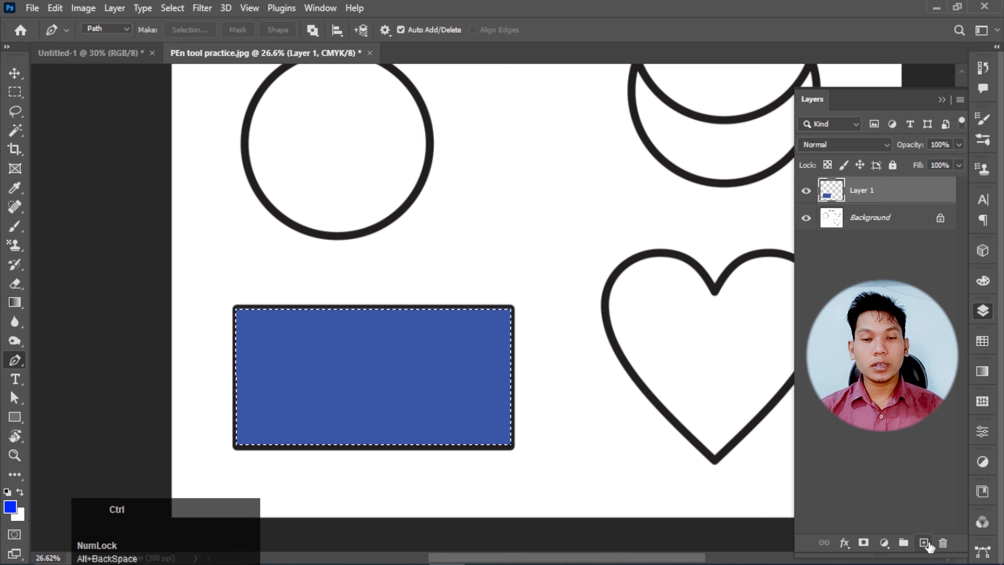
{"action": "key", "text": "ctrl+d"}
Trace the circle's outline with curved anchor points at its top, right, bottom and left, repositioning the left point while placing it.
{"action": "scroll", "coordinate": [455, 370], "scroll_direction": "down", "scroll_amount": 2}
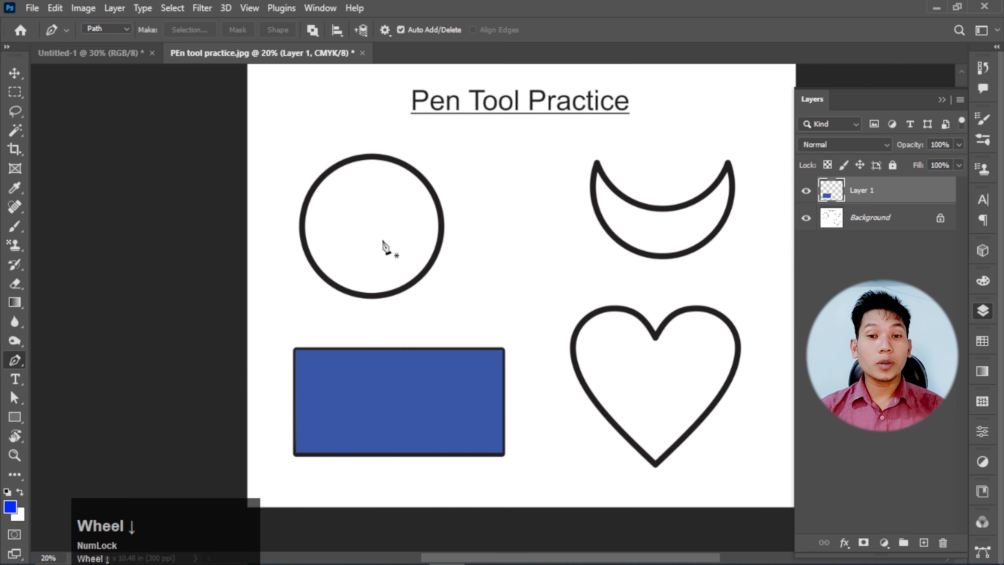
{"action": "scroll", "coordinate": [381, 185], "scroll_direction": "up", "scroll_amount": 1}
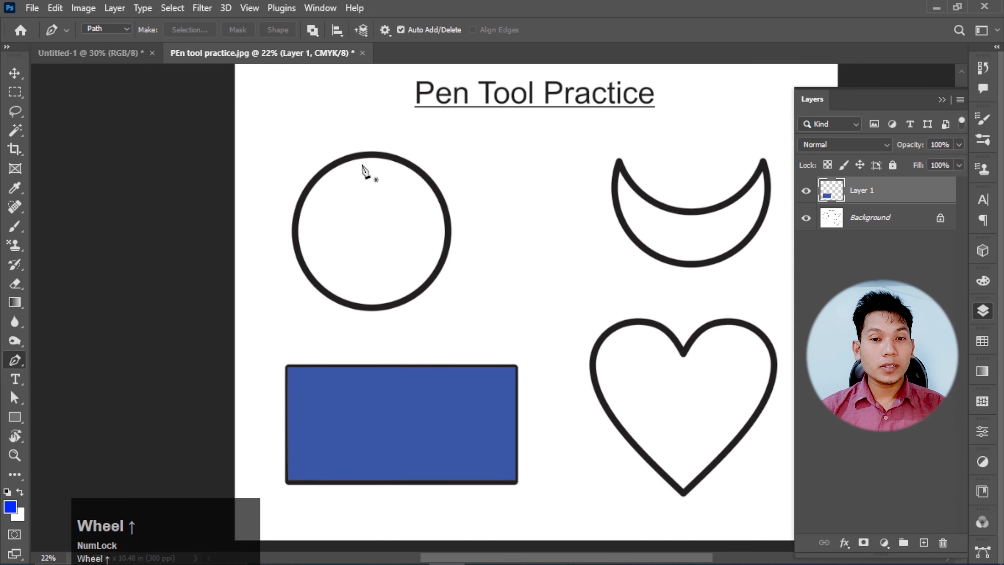
{"action": "left_click_drag", "start_coordinate": [371, 155], "coordinate": [427, 156]}
{"action": "left_click", "coordinate": [449, 229]}
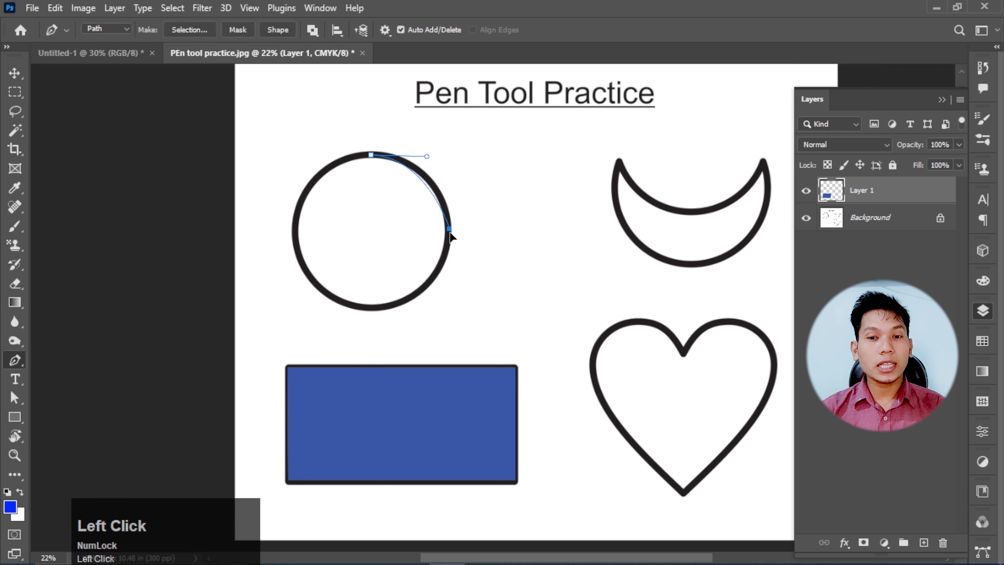
{"action": "mouse_move", "coordinate": [450, 234]}
{"action": "left_mouse_down"}
{"action": "mouse_move", "coordinate": [455, 260]}
{"action": "mouse_move", "coordinate": [445, 253]}
{"action": "left_mouse_up"}
{"action": "left_click_drag", "start_coordinate": [372, 310], "coordinate": [306, 315]}
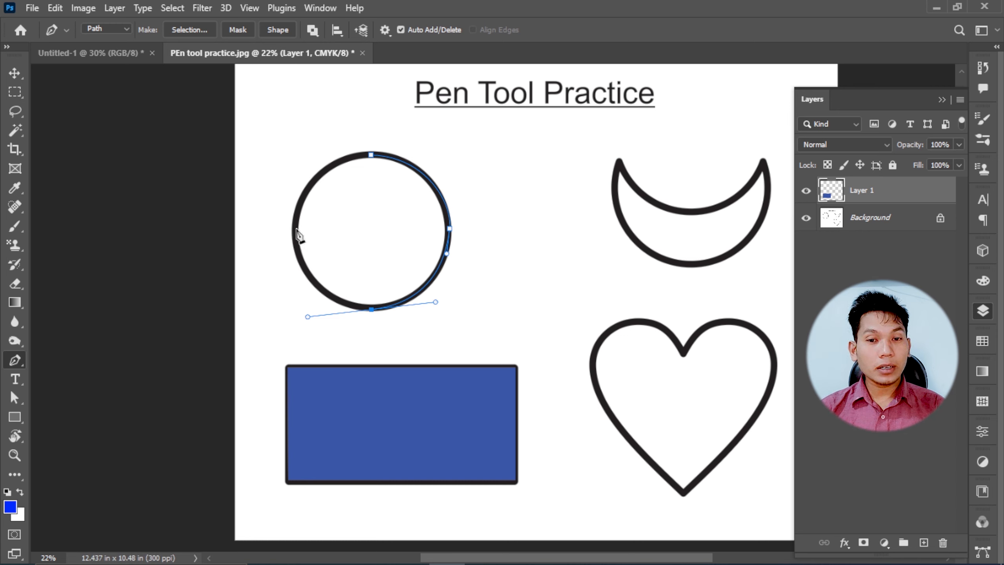
{"action": "left_click_drag", "start_coordinate": [265, 232], "coordinate": [259, 178]}
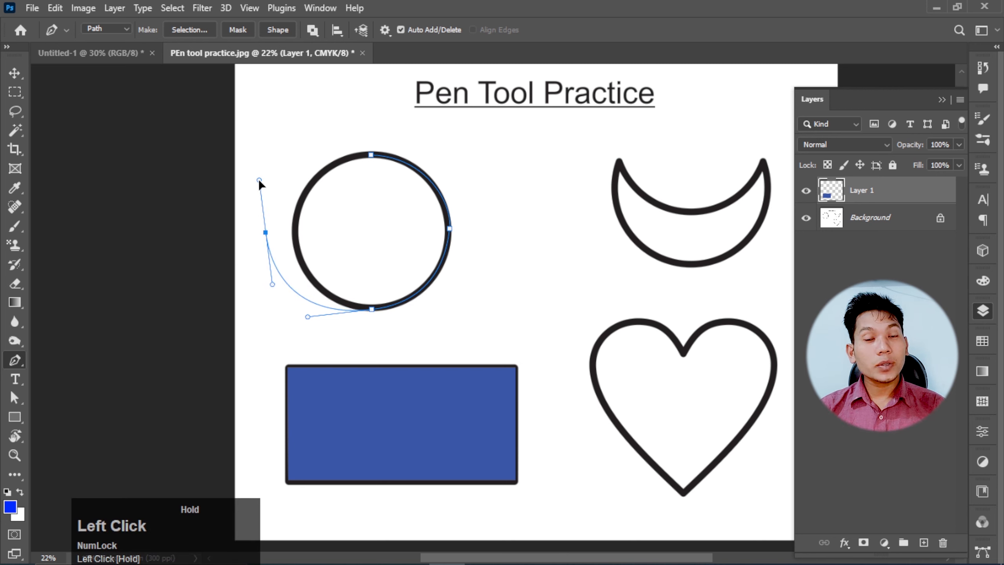
{"action": "key", "text": "space"}
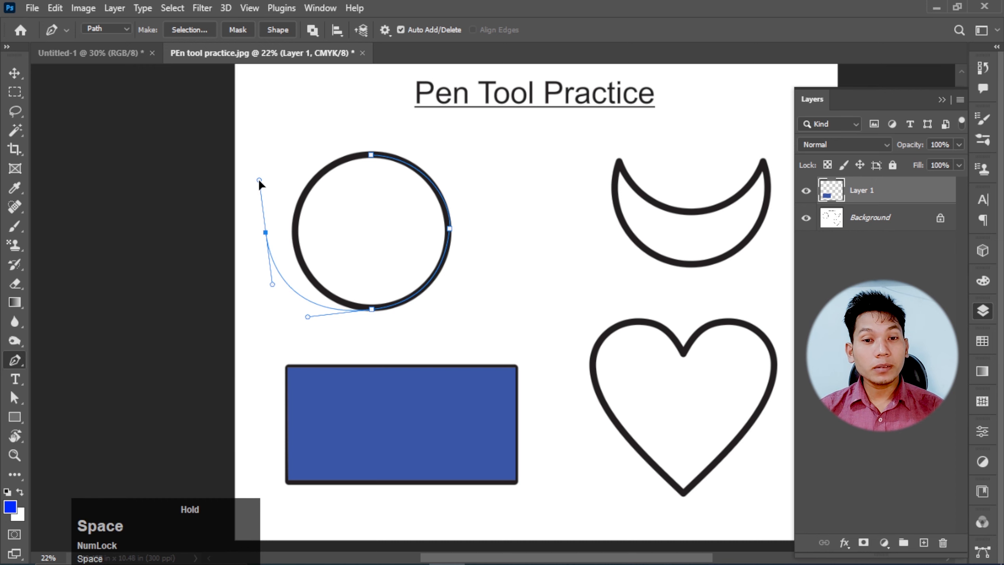
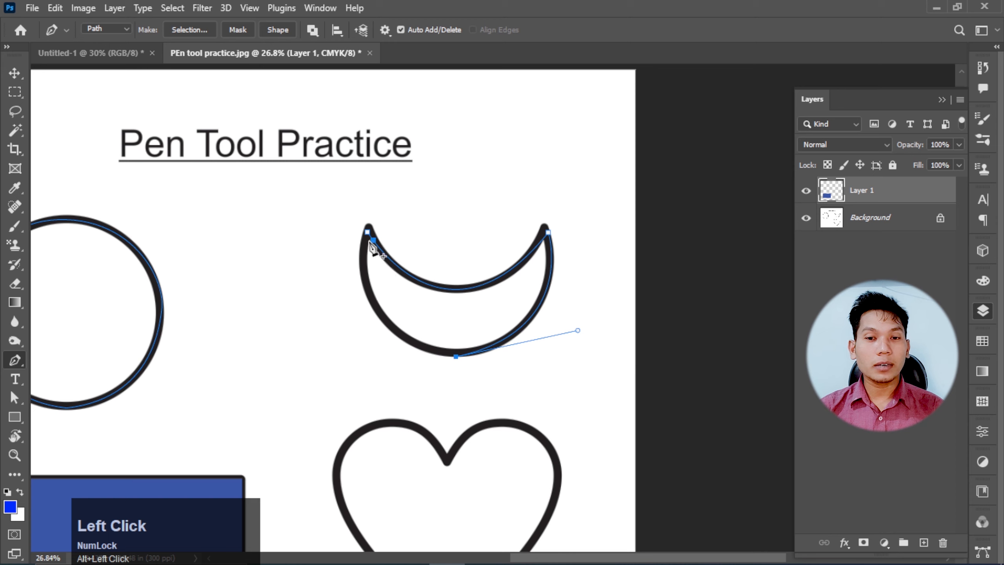
Close the crescent path at its upper-left tip with a curve that follows the outer edge.
{"action": "left_click_drag", "start_coordinate": [367, 232], "coordinate": [391, 124]}
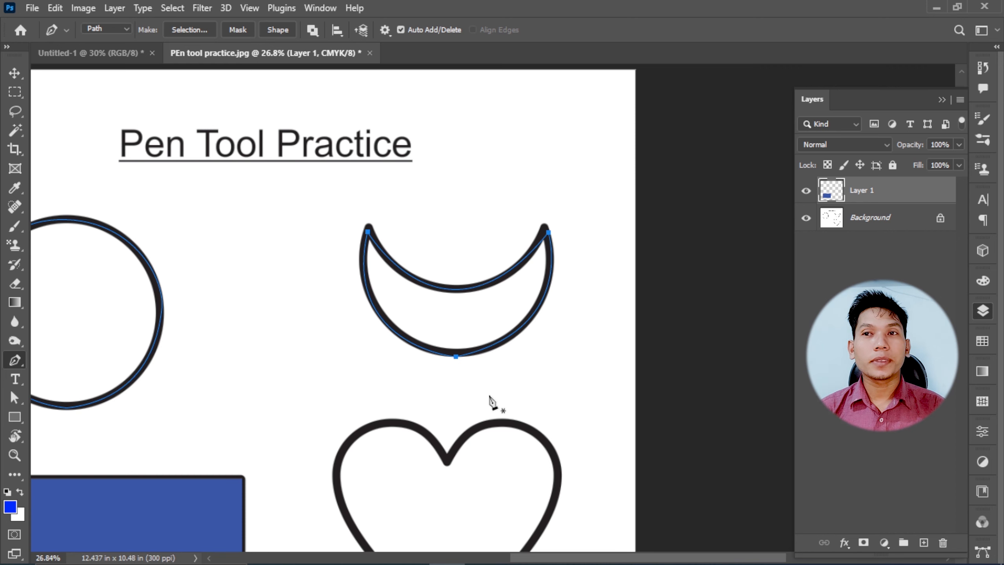
Start the heart path at its top notch and curve it over the right lobe to an anchor point on the upper-right edge.
{"action": "scroll", "coordinate": [492, 403], "scroll_direction": "down", "scroll_amount": 4}
{"action": "scroll", "coordinate": [466, 436], "scroll_direction": "up", "scroll_amount": 4}
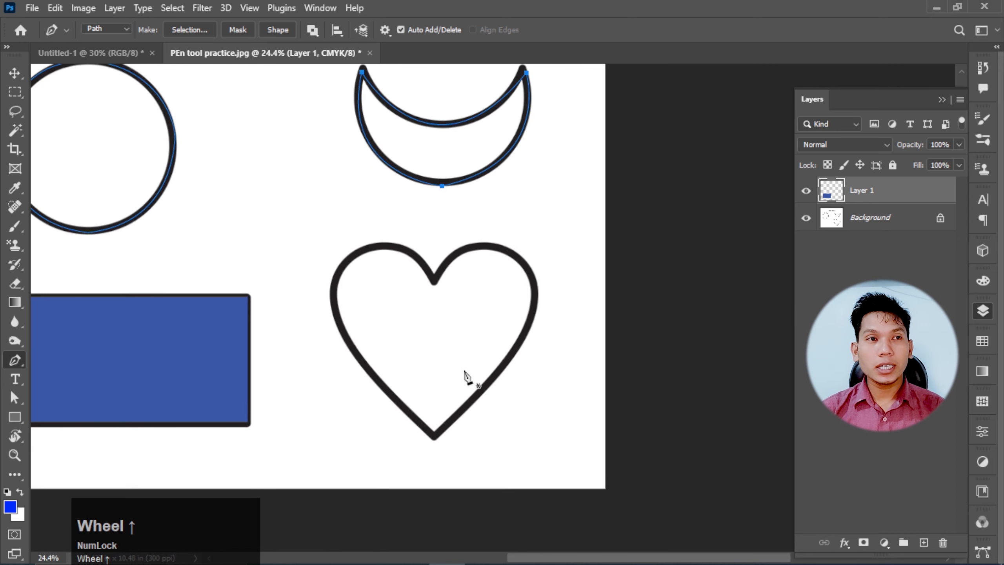
{"action": "left_click", "coordinate": [434, 281]}
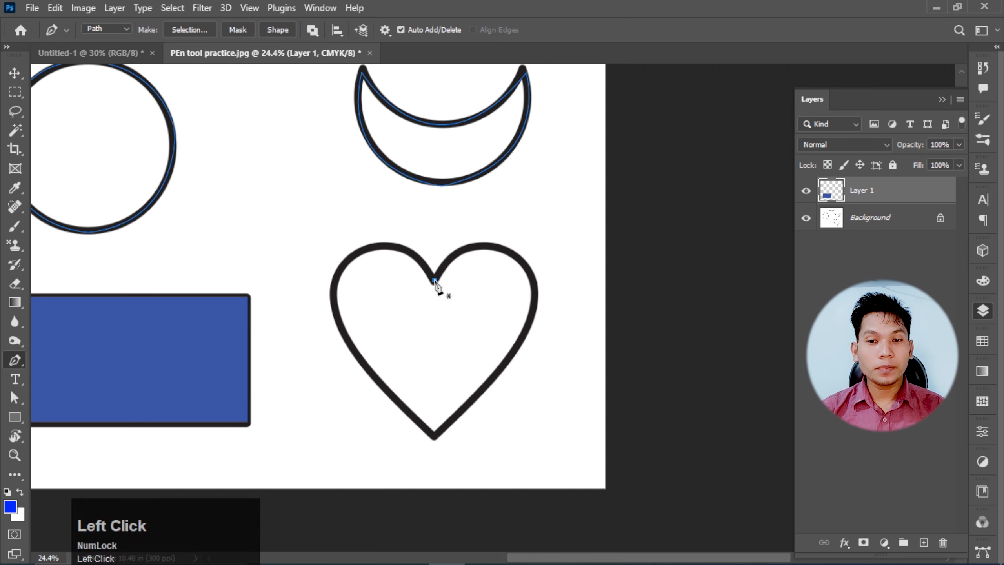
{"action": "left_click_drag", "start_coordinate": [536, 299], "coordinate": [600, 420]}
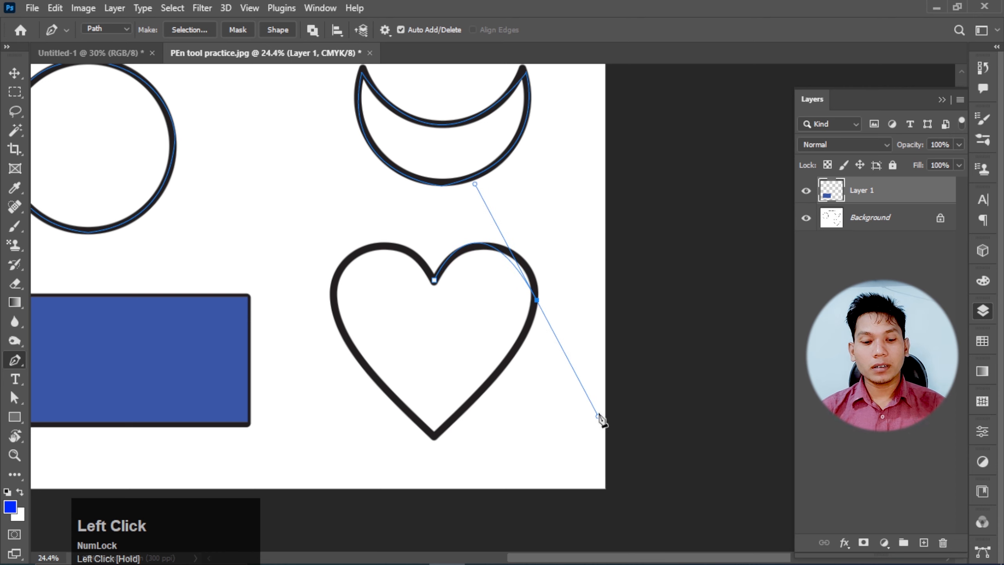
{"action": "key", "text": "ctrl"}
{"action": "key", "text": "ctrl+z"}
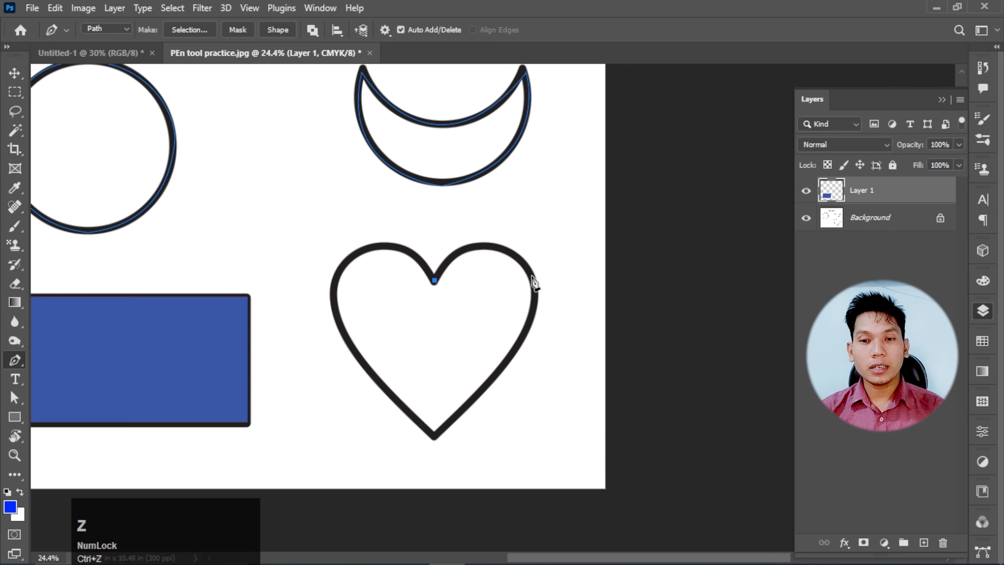
{"action": "left_click", "coordinate": [535, 281]}
{"action": "left_click_drag", "start_coordinate": [532, 275], "coordinate": [586, 348]}
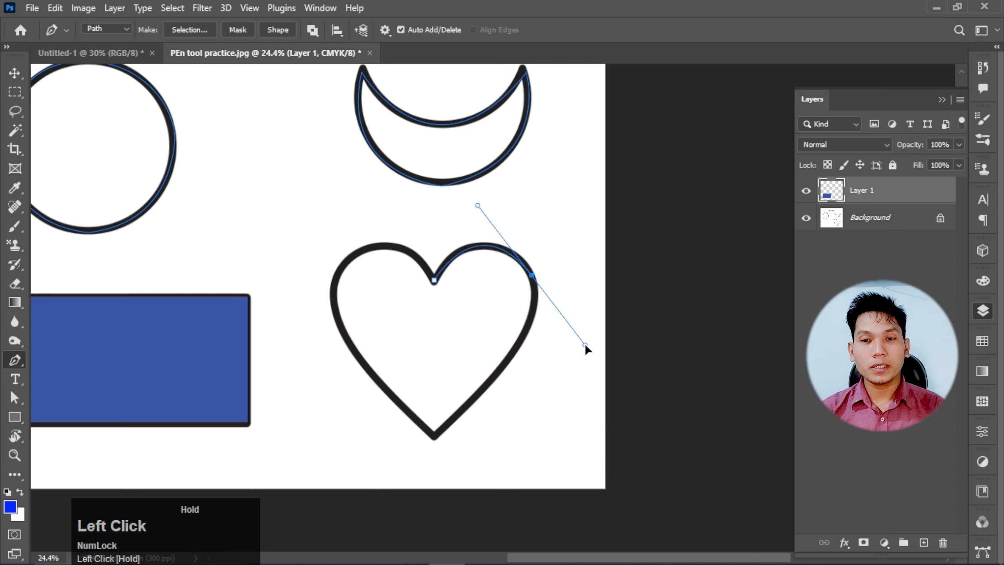
Remove the right anchor's outgoing handle, then curve the path down to the heart's bottom tip and remove that point's outgoing handle too.
{"action": "key", "text": "alt"}
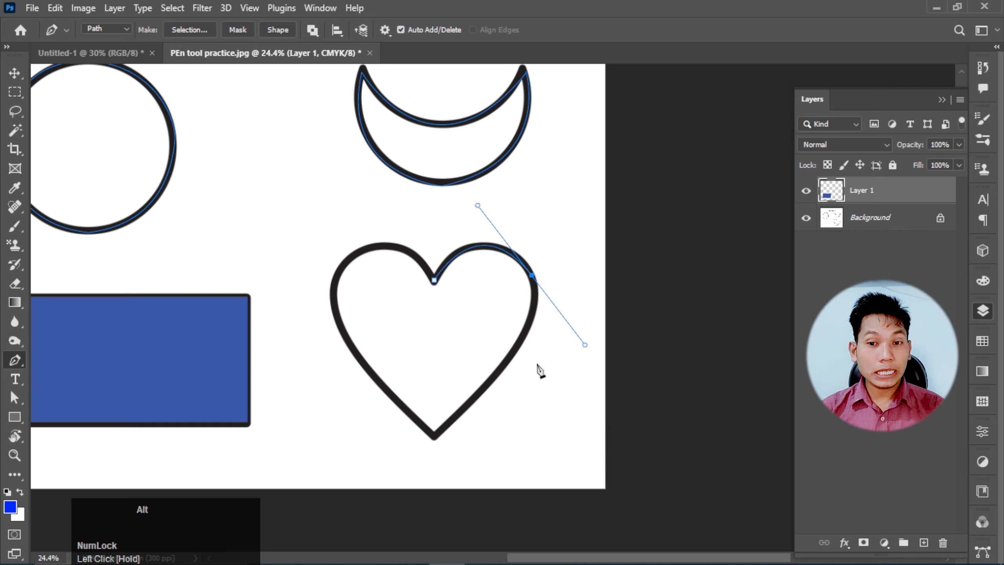
{"action": "left_click", "coordinate": [531, 277], "text": "alt"}
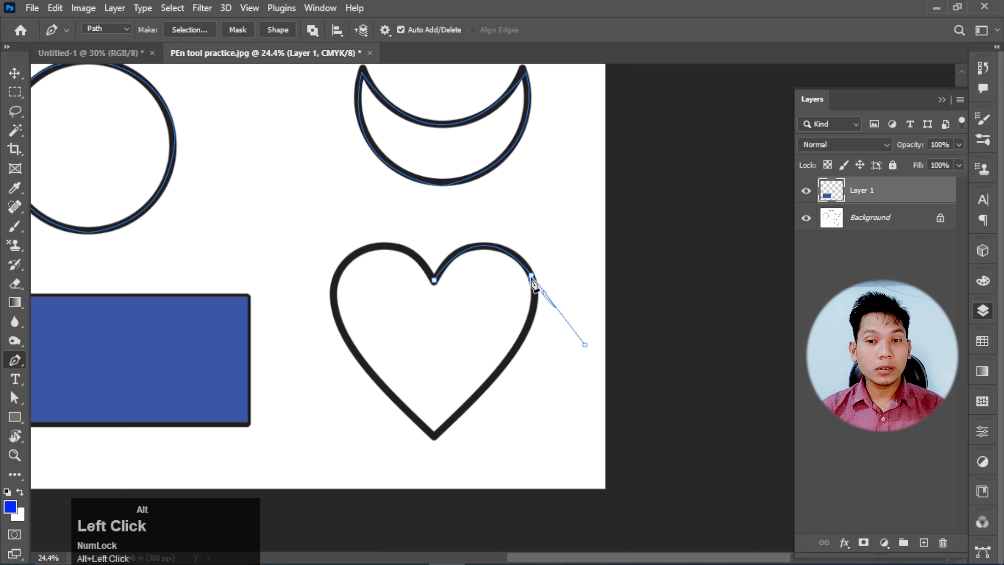
{"action": "key", "text": "ctrl+z"}
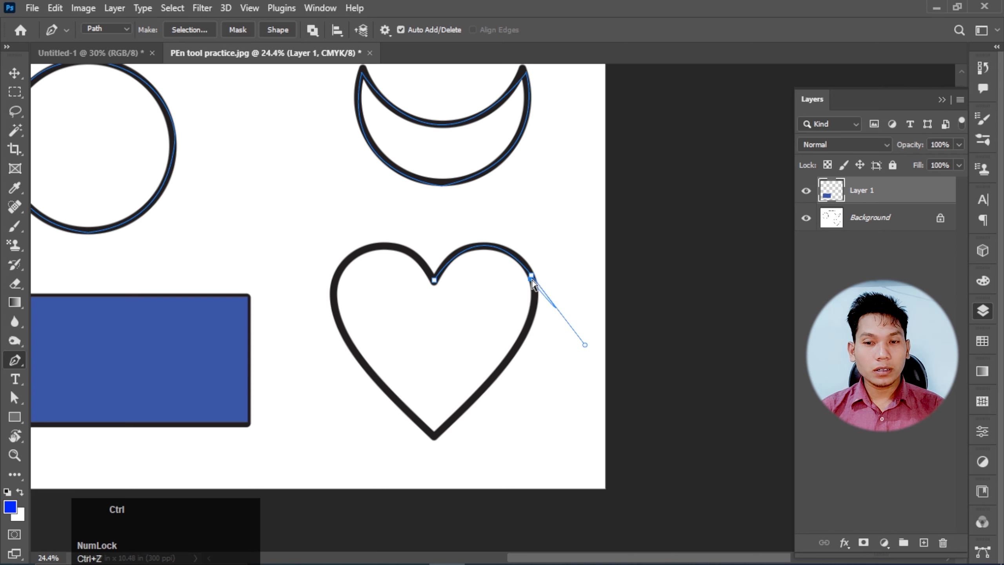
{"action": "key", "text": "ctrl+z"}
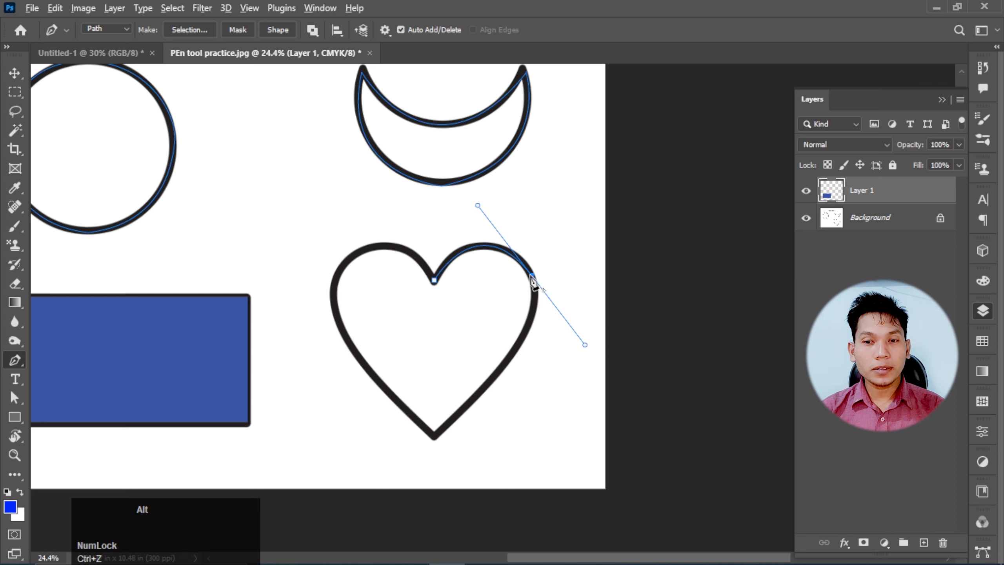
{"action": "left_click", "coordinate": [532, 277], "text": "alt"}
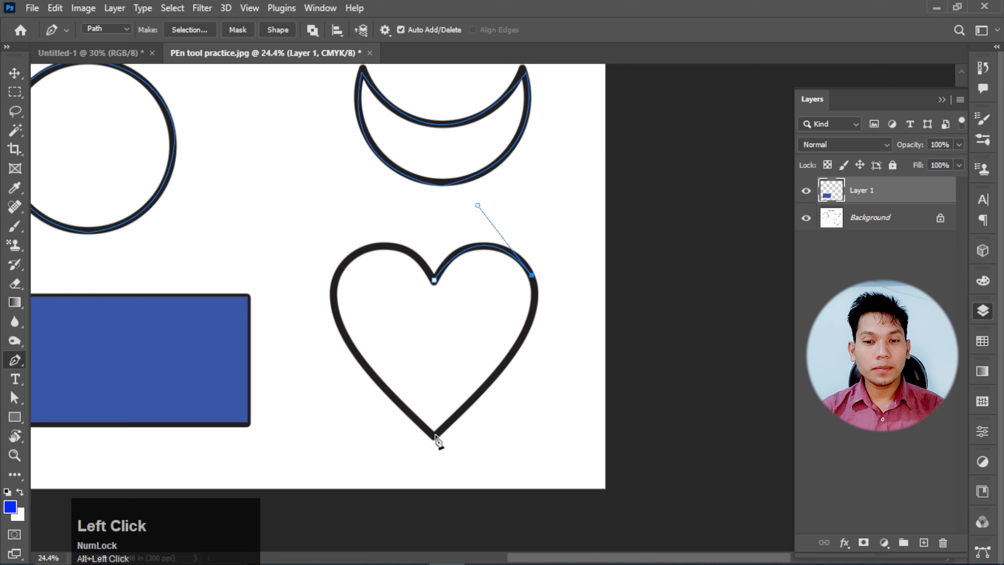
{"action": "left_click_drag", "start_coordinate": [435, 434], "coordinate": [305, 533]}
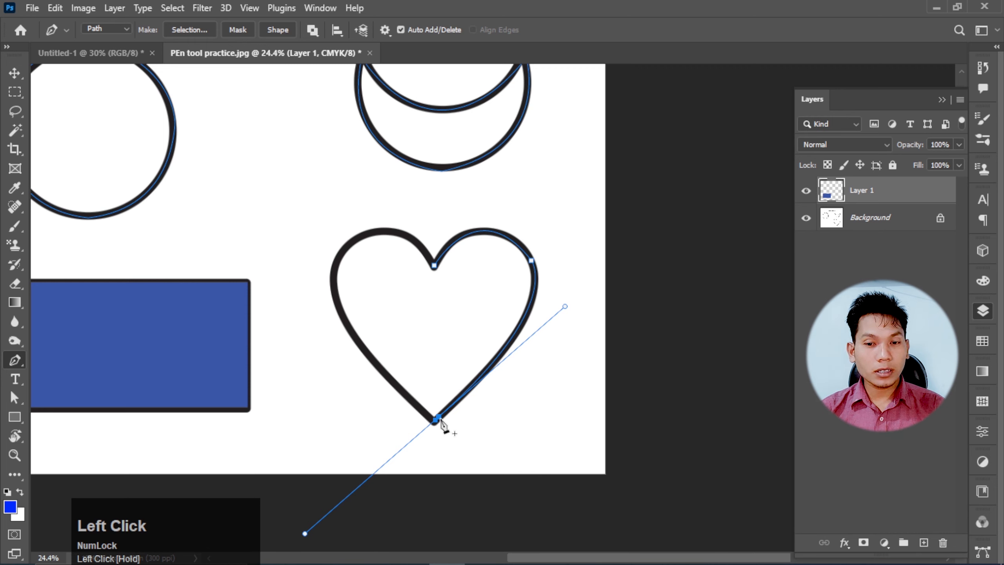
{"action": "left_click", "coordinate": [438, 420], "text": "alt"}
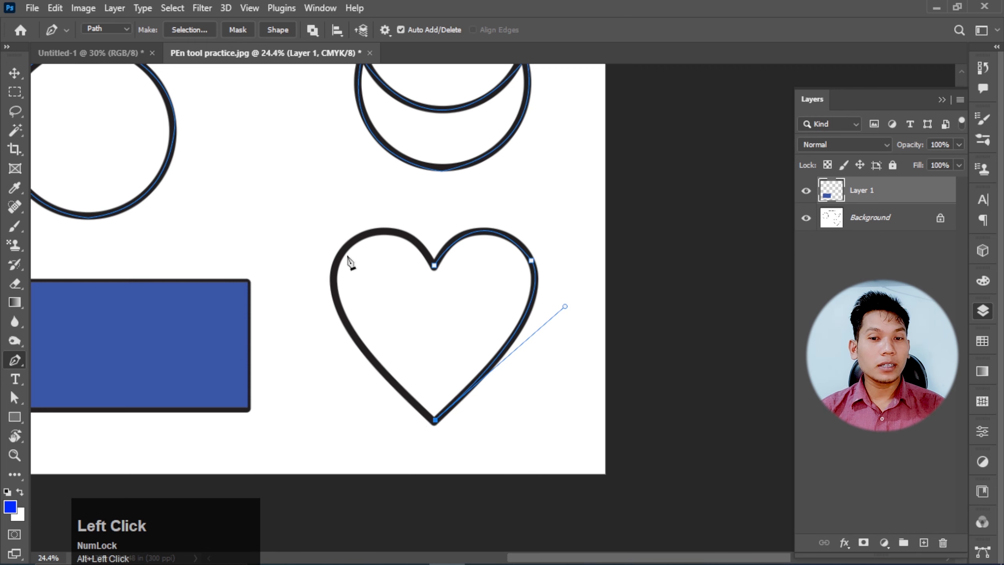
Add a curved anchor point on the heart's upper-left edge and close the path at the top notch.
{"action": "left_click", "coordinate": [349, 245]}
{"action": "left_click_drag", "start_coordinate": [350, 246], "coordinate": [397, 163]}
{"action": "left_click", "coordinate": [433, 265]}
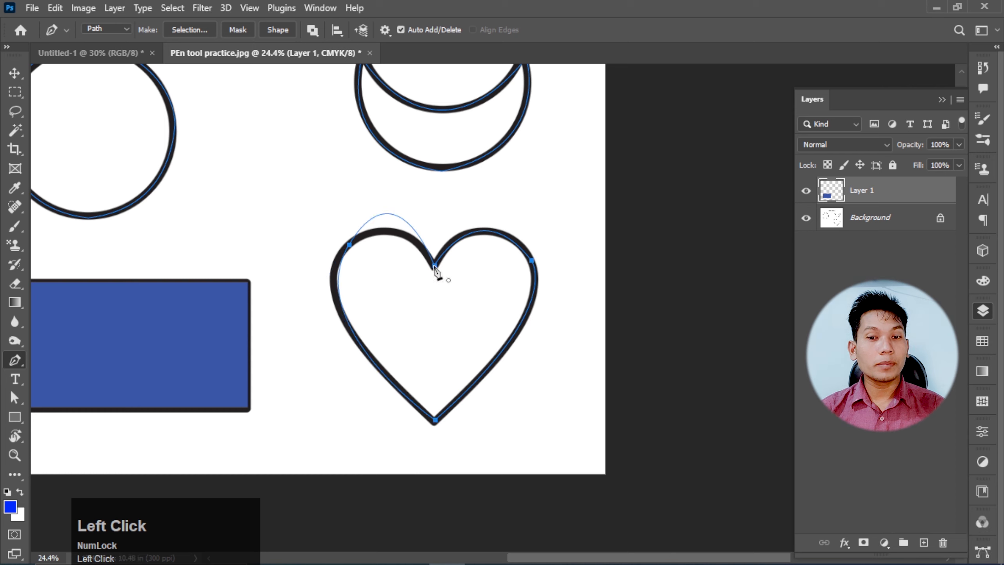
Adjust the upper-left anchor's upper handle and shift the point slightly outward with Direct Selection so the left lobe follows the outline.
{"action": "left_click", "coordinate": [348, 245], "text": "ctrl"}
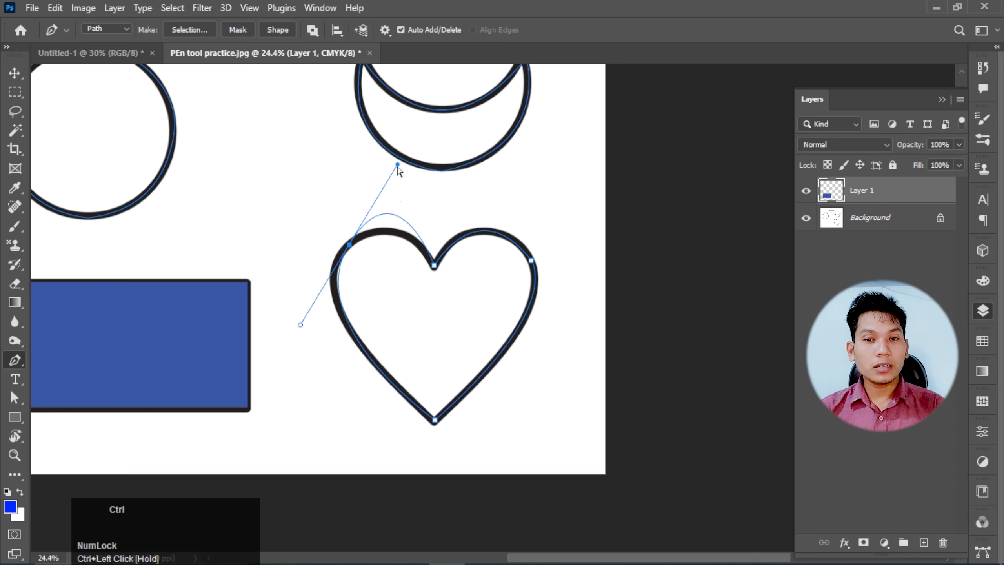
{"action": "left_click_drag", "start_coordinate": [397, 164], "coordinate": [391, 200]}
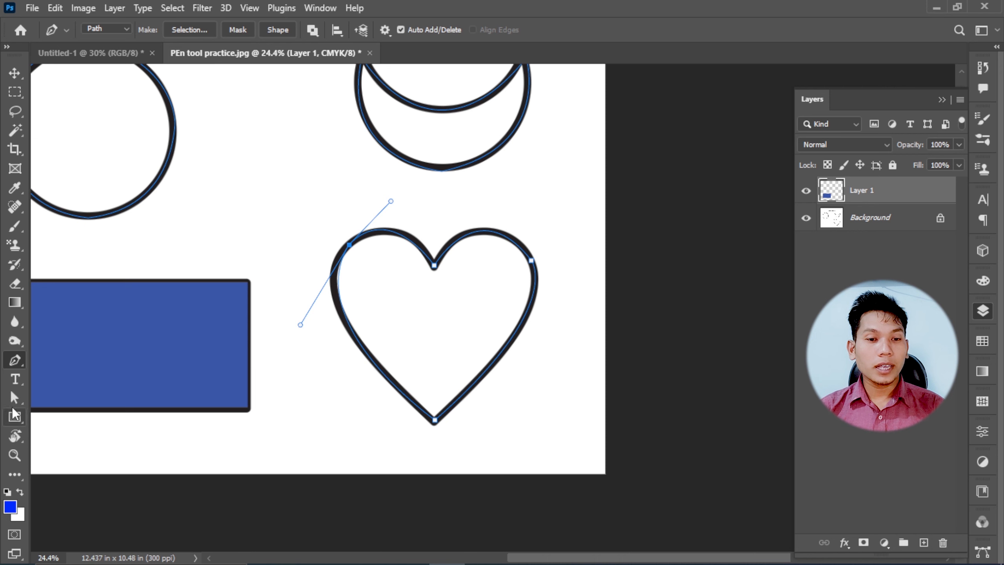
{"action": "right_click", "coordinate": [20, 394]}
{"action": "left_click", "coordinate": [79, 411]}
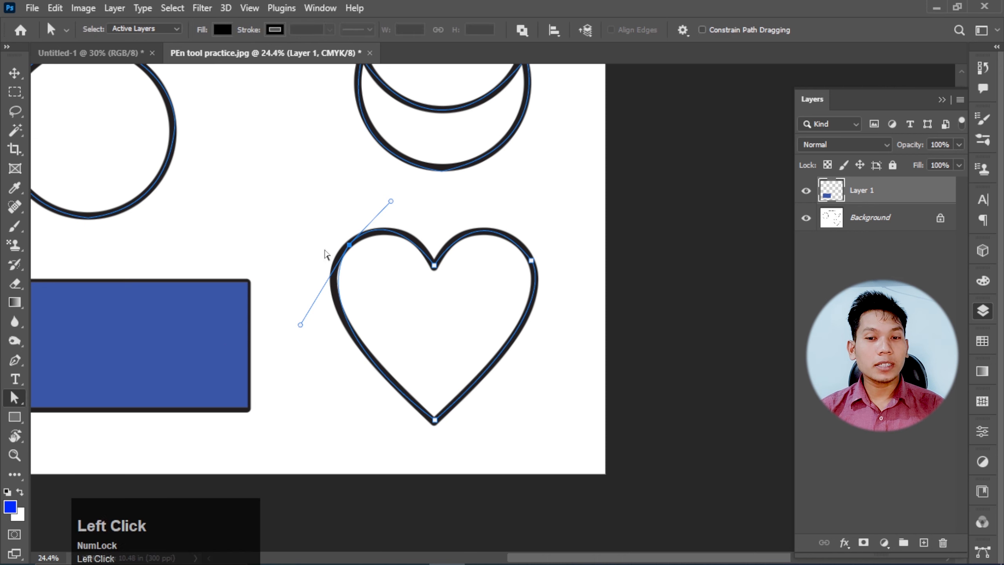
{"action": "left_click_drag", "start_coordinate": [350, 249], "coordinate": [346, 249]}
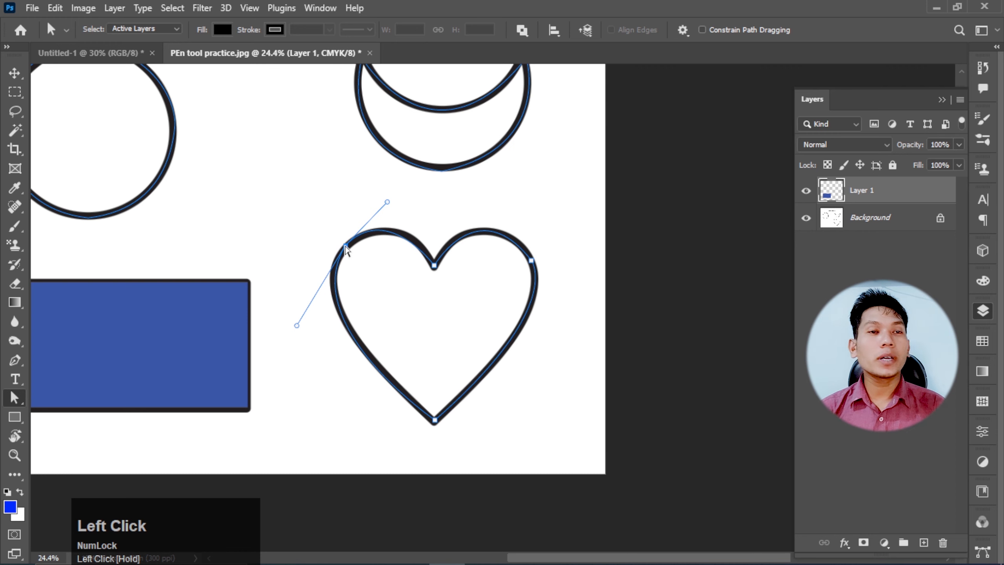
{"action": "scroll", "coordinate": [345, 249], "scroll_direction": "down", "scroll_amount": 3}
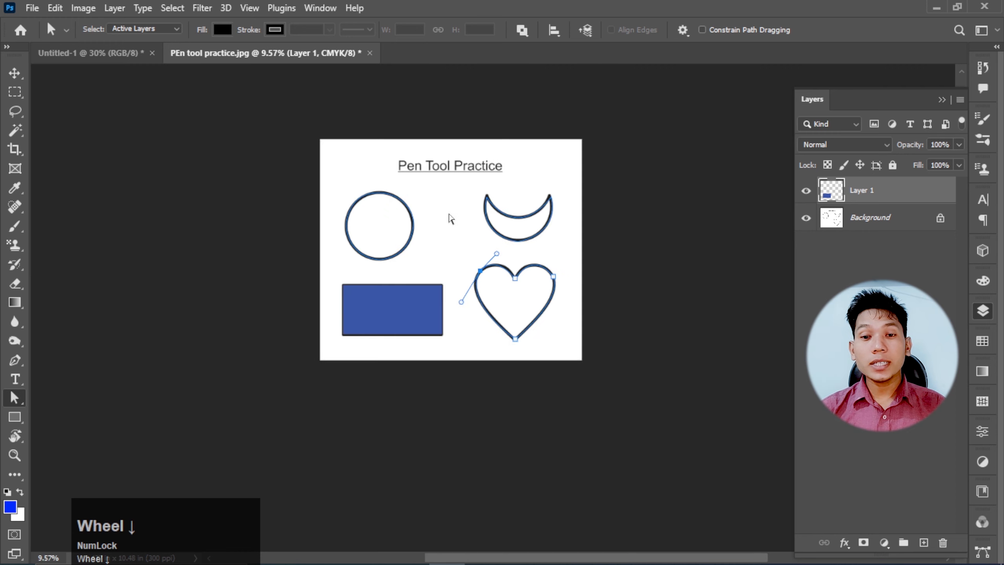
{"action": "scroll", "coordinate": [370, 196], "scroll_direction": "up", "scroll_amount": 2}
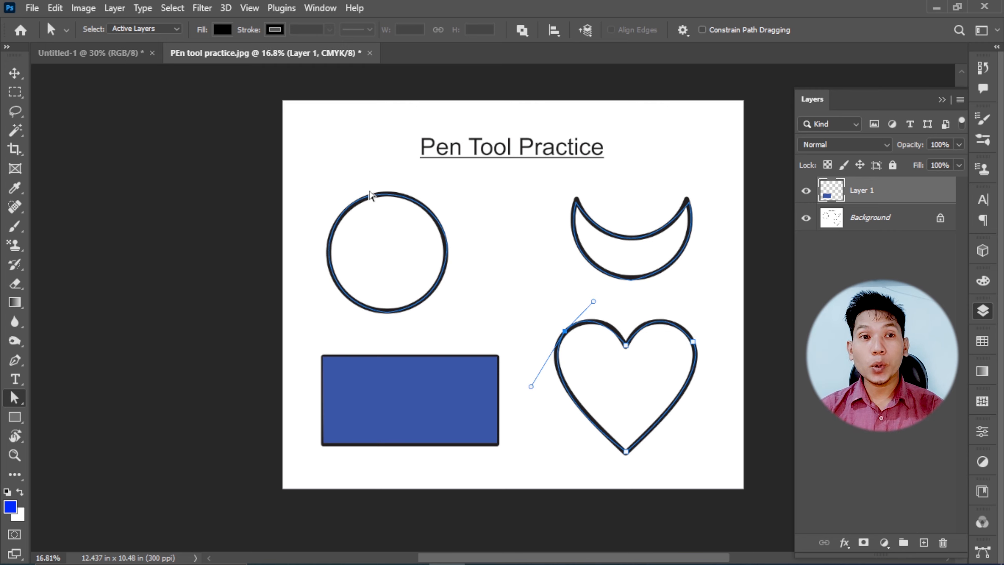
Switch to the Chrome browser, go to method.ac and open The Bézier Game.
{"action": "left_click", "coordinate": [378, 535]}
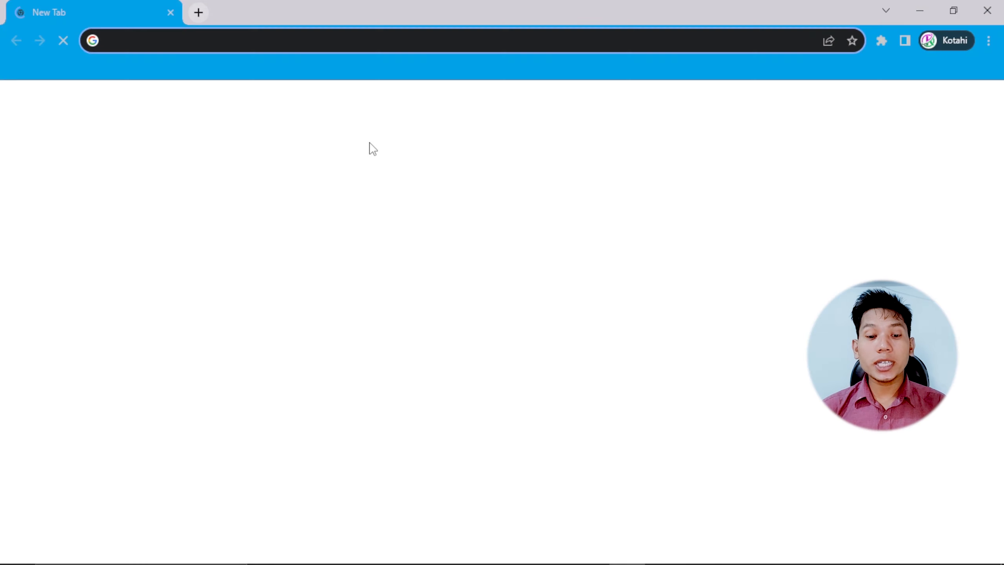
{"action": "type", "text": "method.ac"}
{"action": "key", "text": "Return"}
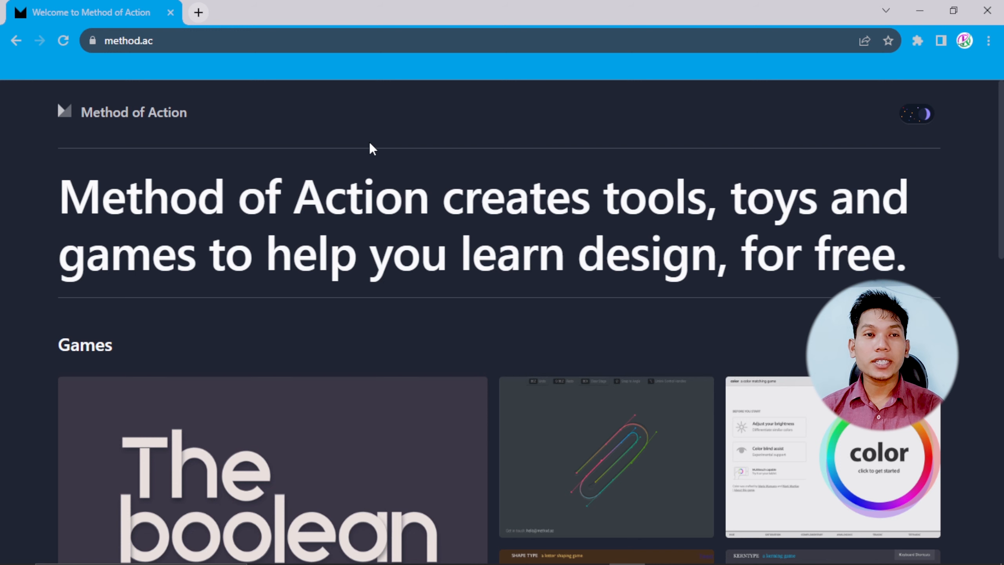
{"action": "scroll", "coordinate": [517, 285], "scroll_direction": "down", "scroll_amount": 2}
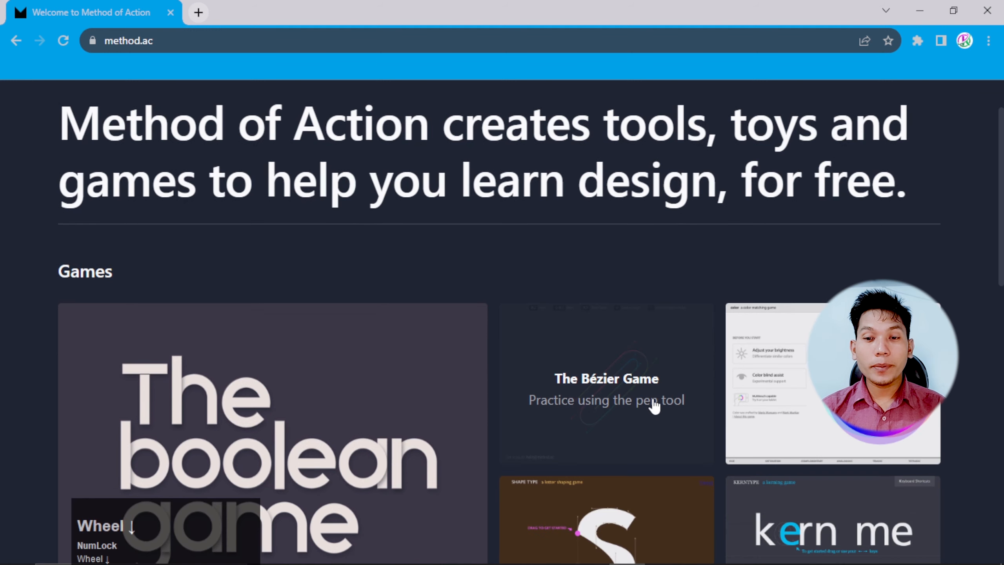
{"action": "left_click", "coordinate": [624, 391]}
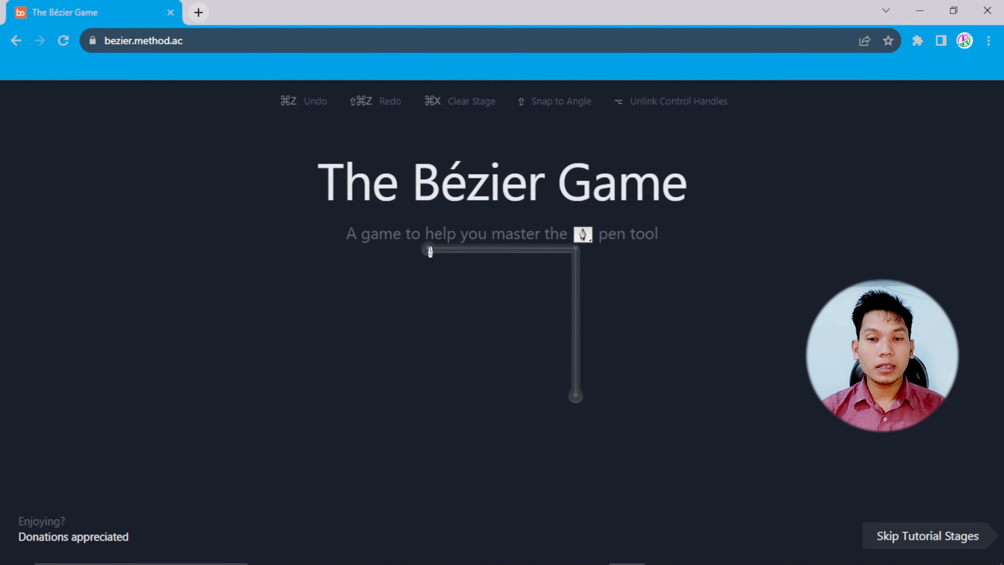
Trace the first stage's right-angled line with three corner points, from its left end through the corner to the lower end.
{"action": "left_click", "coordinate": [429, 249]}
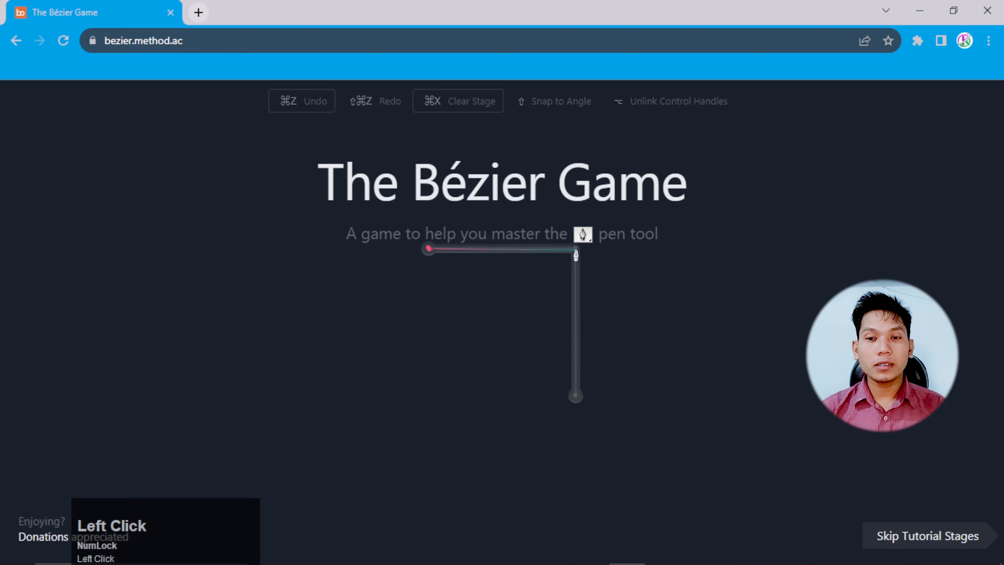
{"action": "left_click", "coordinate": [575, 251]}
{"action": "left_click", "coordinate": [575, 395]}
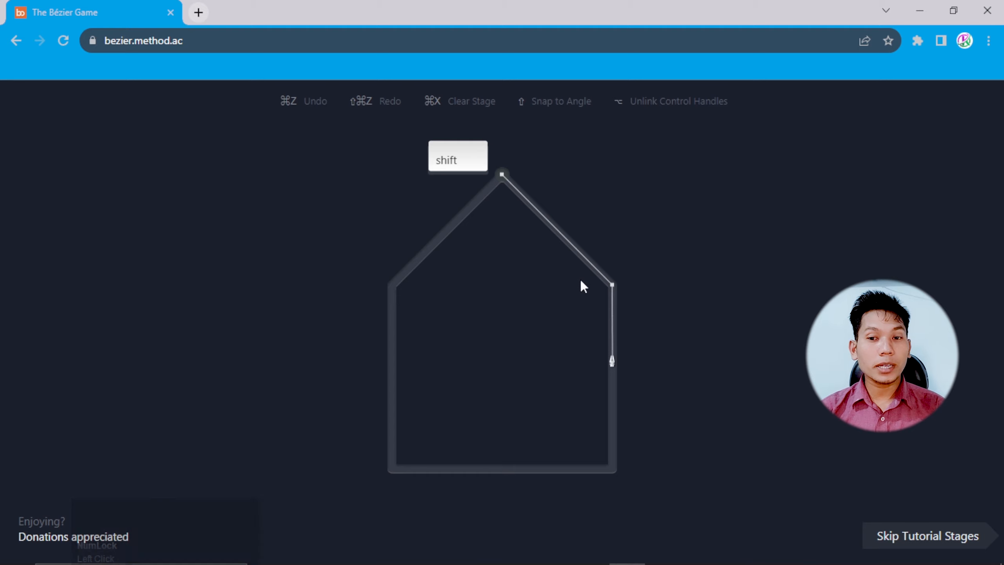
Trace the house outline clockwise from the roof peak with angle-snapped straight segments, closing it at the peak.
{"action": "left_click", "coordinate": [502, 174]}
{"action": "left_click", "coordinate": [611, 285], "text": "shift"}
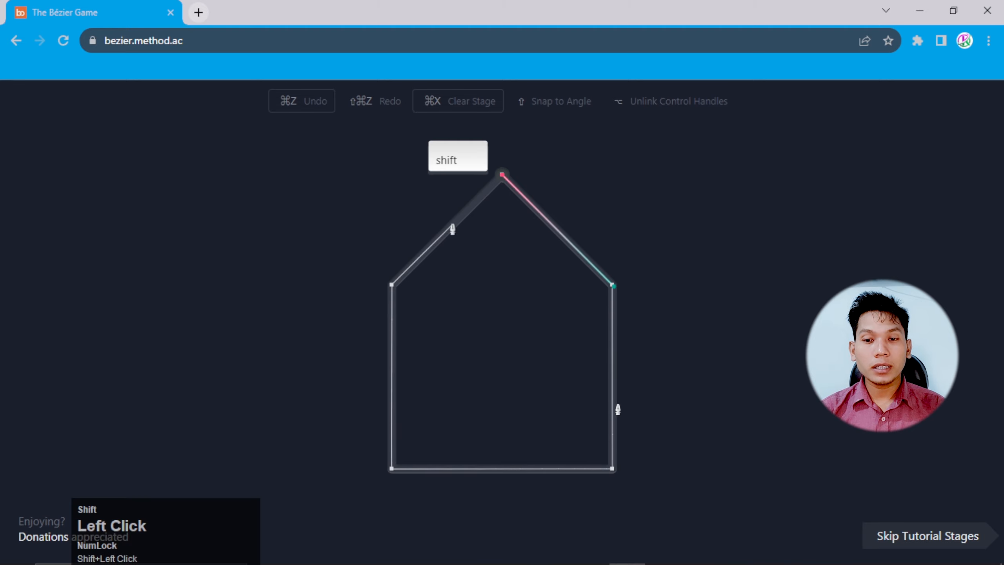
{"action": "left_click", "coordinate": [612, 470], "text": "shift"}
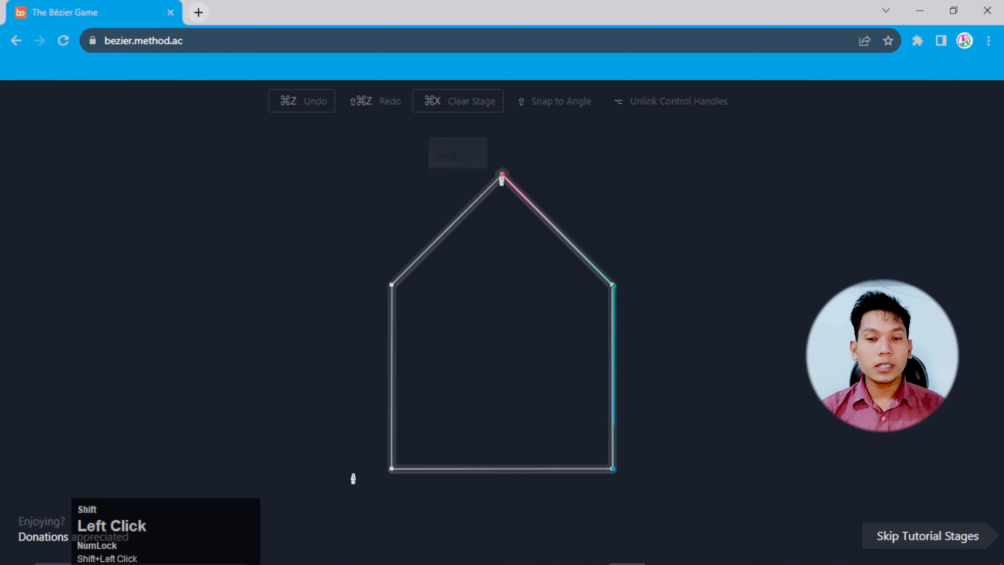
{"action": "left_click", "coordinate": [390, 469], "text": "shift"}
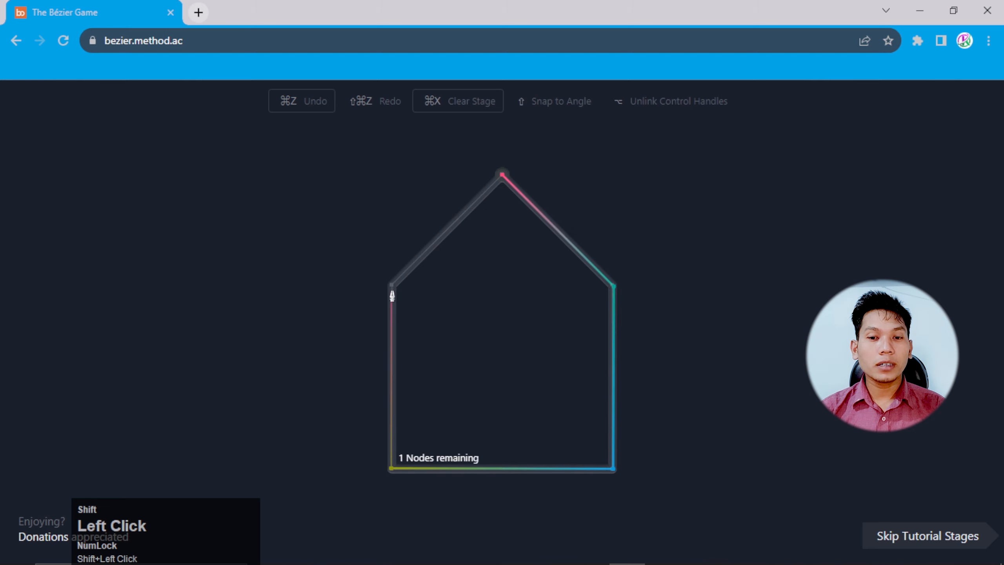
{"action": "left_click", "coordinate": [391, 287], "text": "shift"}
{"action": "left_click", "coordinate": [500, 177], "text": "shift"}
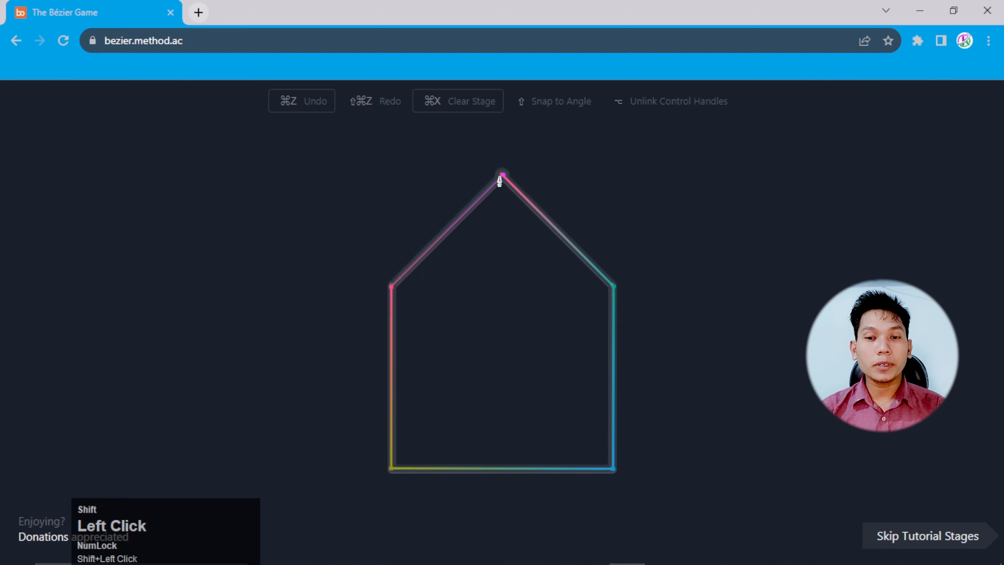
{"action": "left_click_drag", "start_coordinate": [421, 283], "coordinate": [421, 277]}
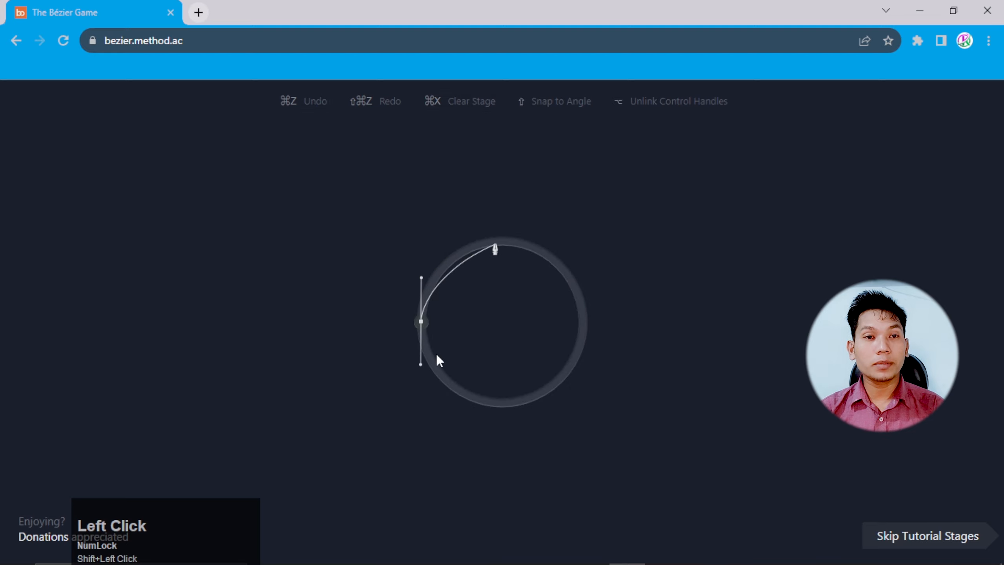
{"action": "left_click_drag", "start_coordinate": [501, 240], "coordinate": [545, 240]}
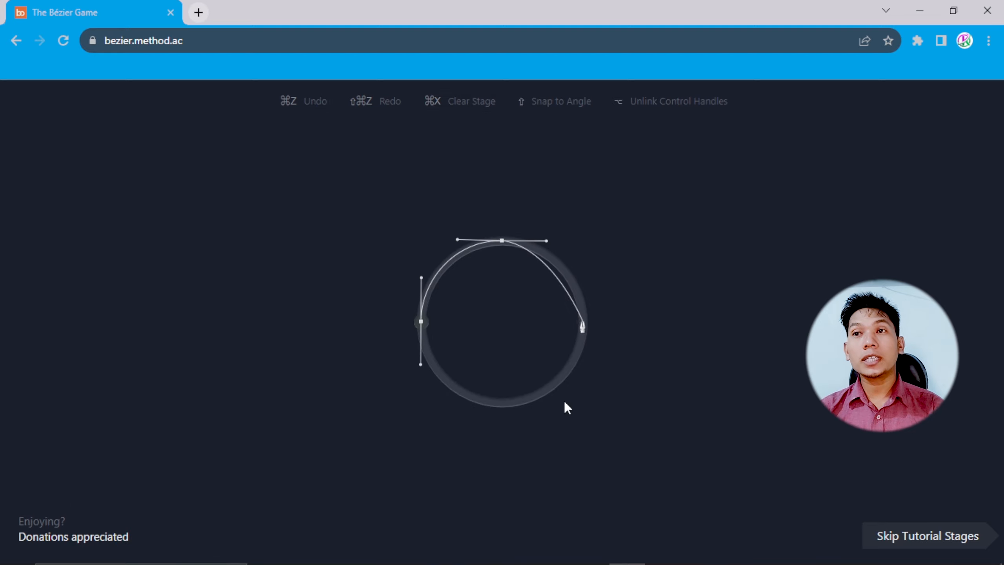
{"action": "left_click_drag", "start_coordinate": [582, 321], "coordinate": [583, 365]}
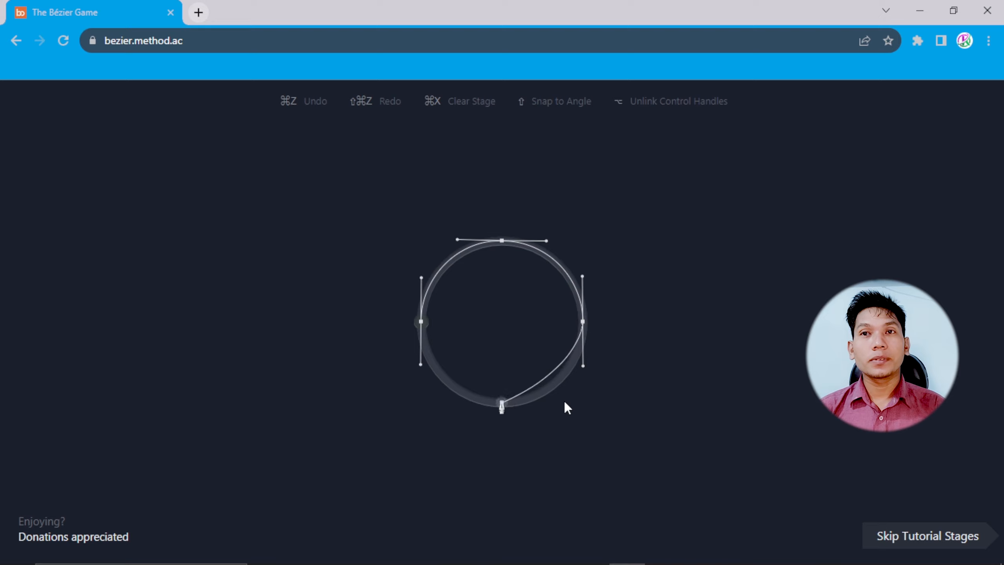
{"action": "left_click_drag", "start_coordinate": [502, 402], "coordinate": [458, 402]}
{"action": "left_click", "coordinate": [421, 321]}
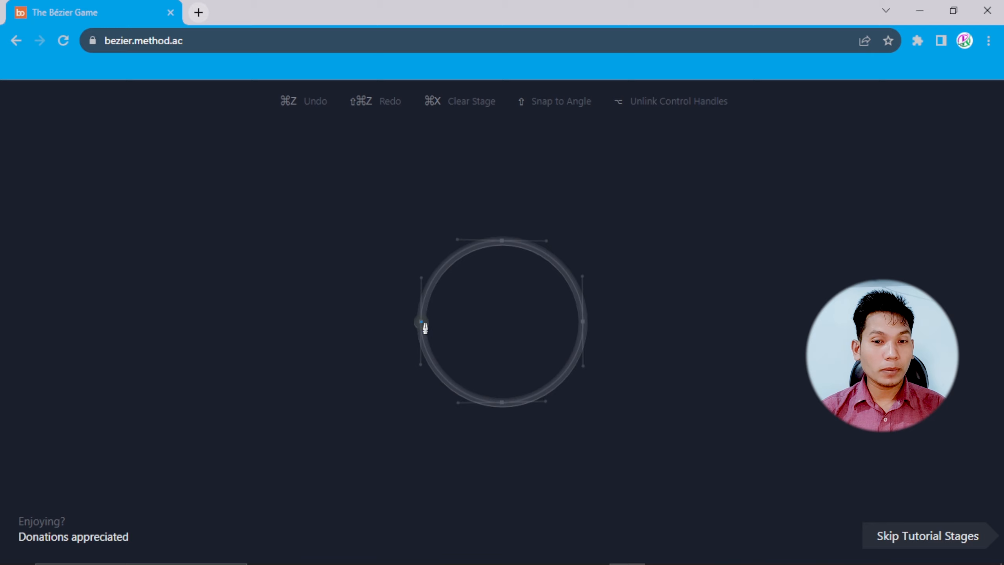
Trace the circle clockwise from its leftmost point with four smooth points whose handles match the guides, closing it at the start.
{"action": "left_click_drag", "start_coordinate": [421, 322], "coordinate": [422, 278]}
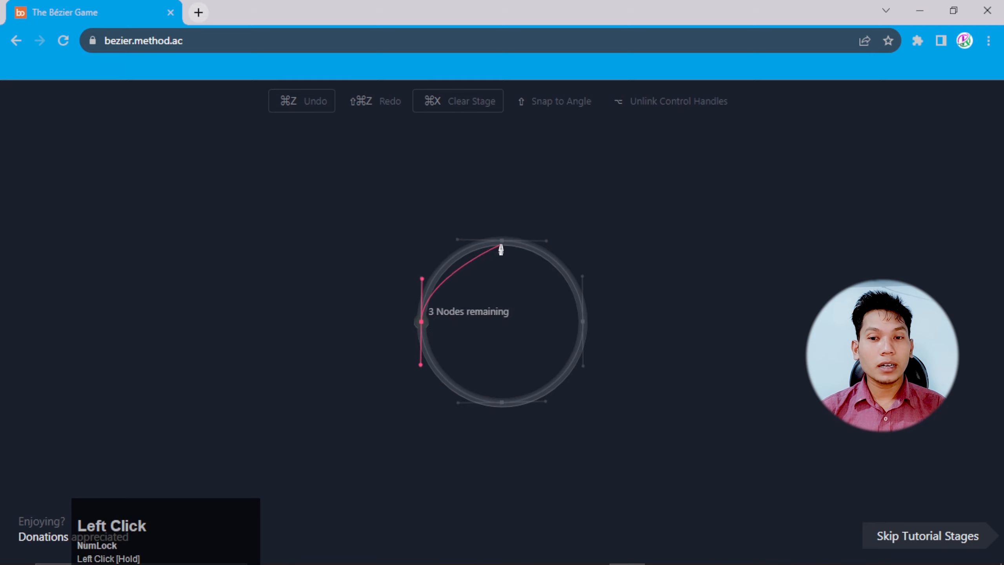
{"action": "left_click_drag", "start_coordinate": [502, 241], "coordinate": [546, 241]}
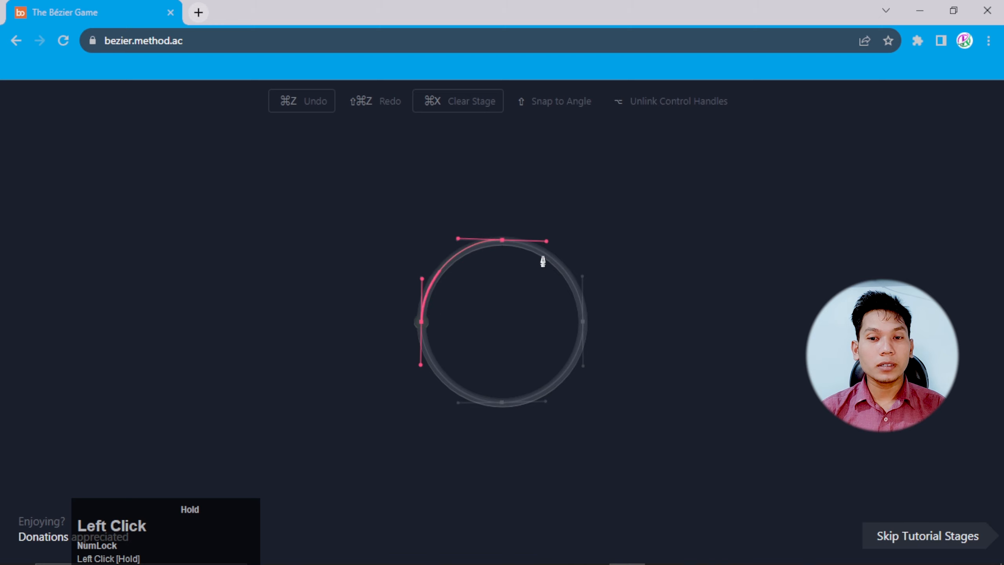
{"action": "left_click_drag", "start_coordinate": [583, 321], "coordinate": [583, 366]}
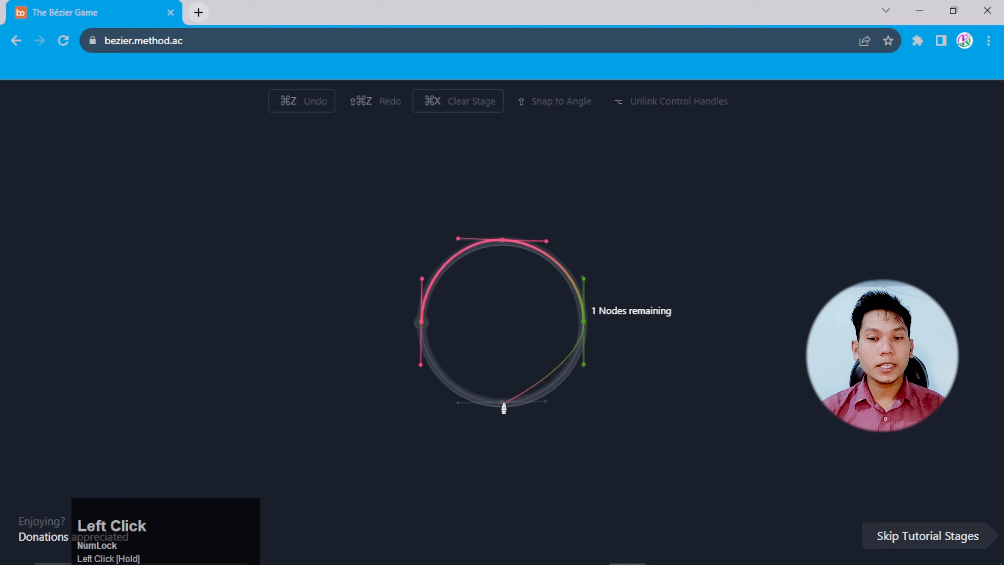
{"action": "left_click_drag", "start_coordinate": [502, 402], "coordinate": [458, 403]}
{"action": "left_click", "coordinate": [421, 322]}
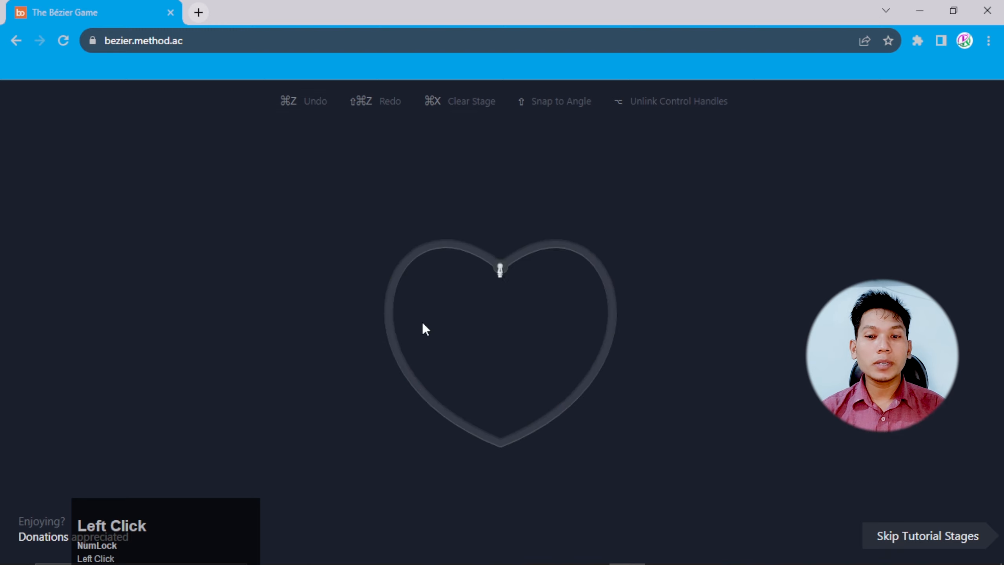
{"action": "left_click_drag", "start_coordinate": [500, 265], "coordinate": [610, 178]}
{"action": "key", "text": "alt"}
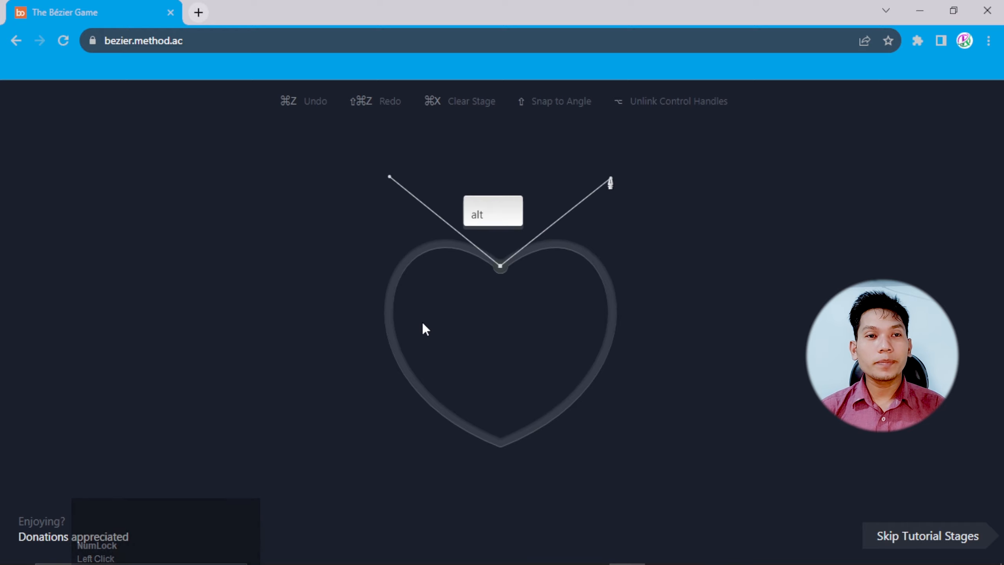
{"action": "left_click_drag", "start_coordinate": [500, 442], "coordinate": [316, 368]}
{"action": "key", "text": "alt"}
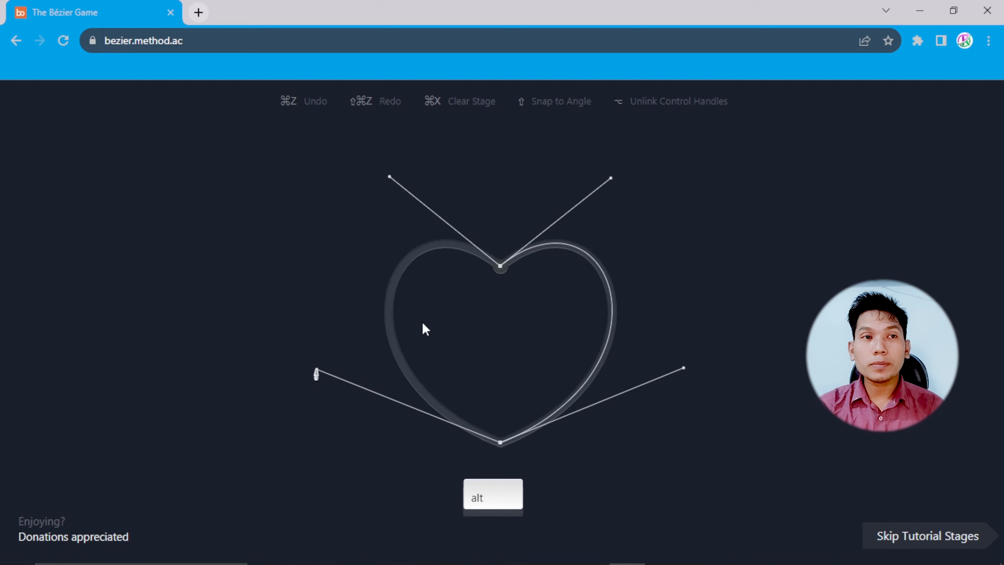
{"action": "left_click", "coordinate": [500, 266]}
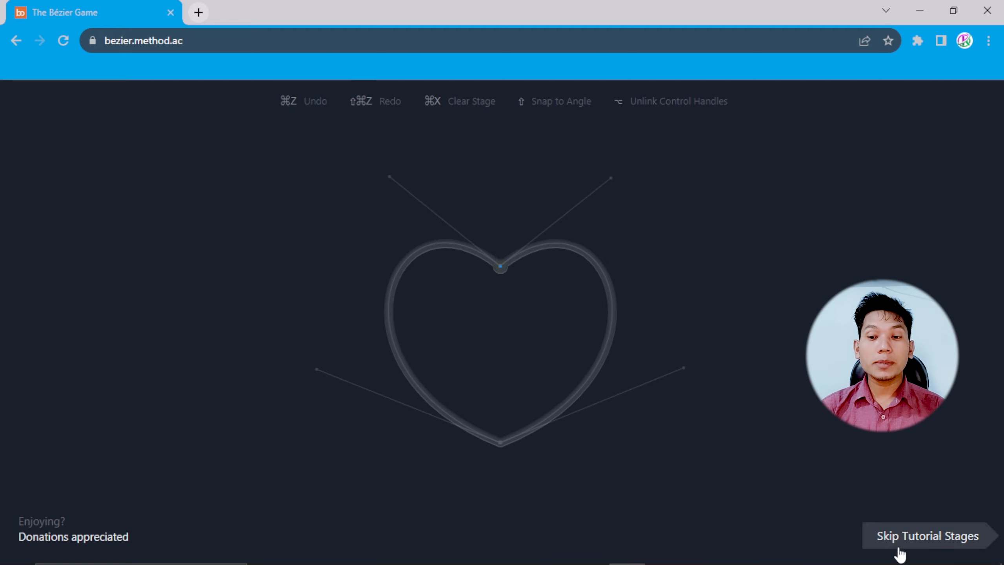
Skip the remaining tutorial stages and trace the car's front bumper with straight segments from the hood's lower end to the front wheel.
{"action": "left_click", "coordinate": [923, 547]}
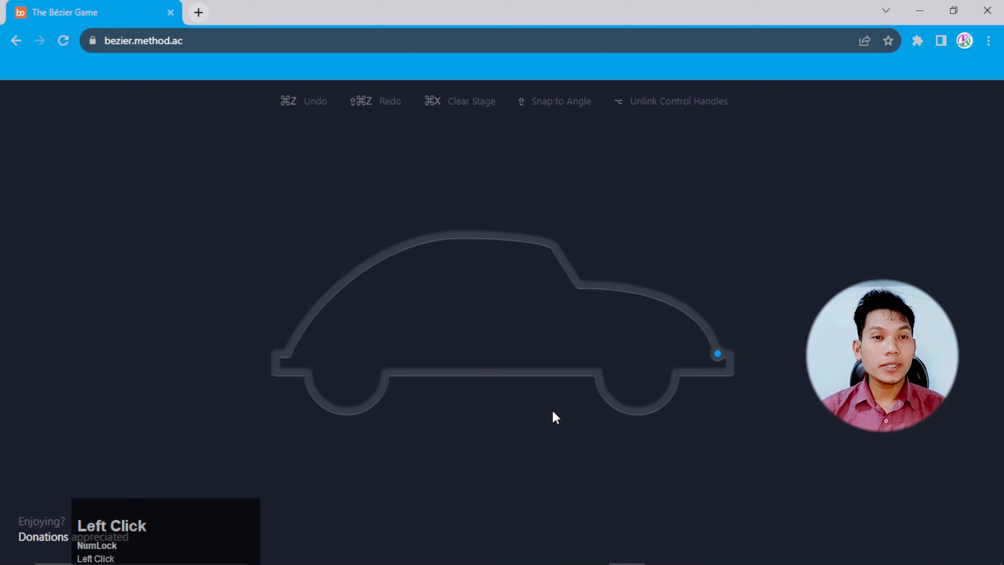
{"action": "left_click", "coordinate": [717, 354]}
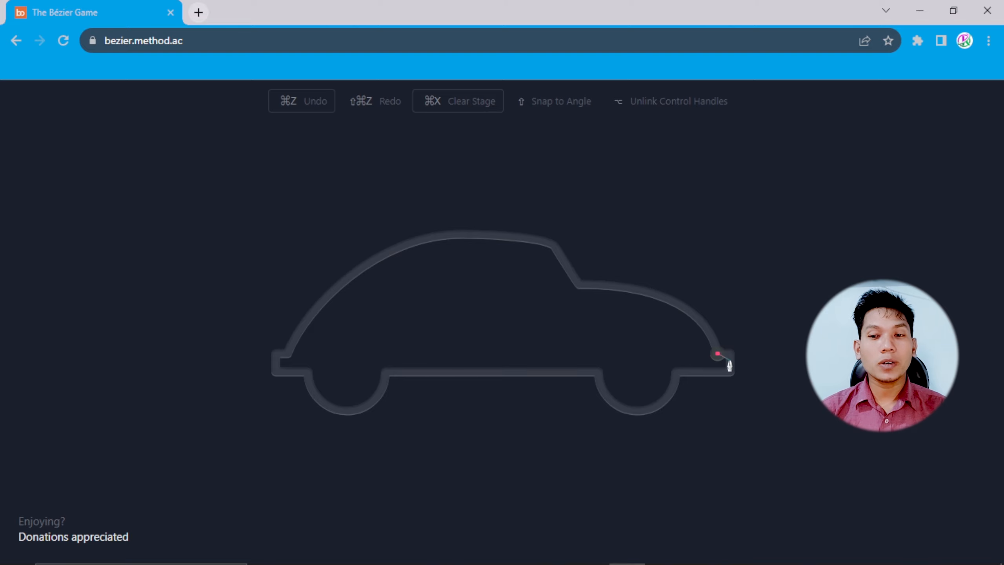
{"action": "left_click", "coordinate": [731, 355]}
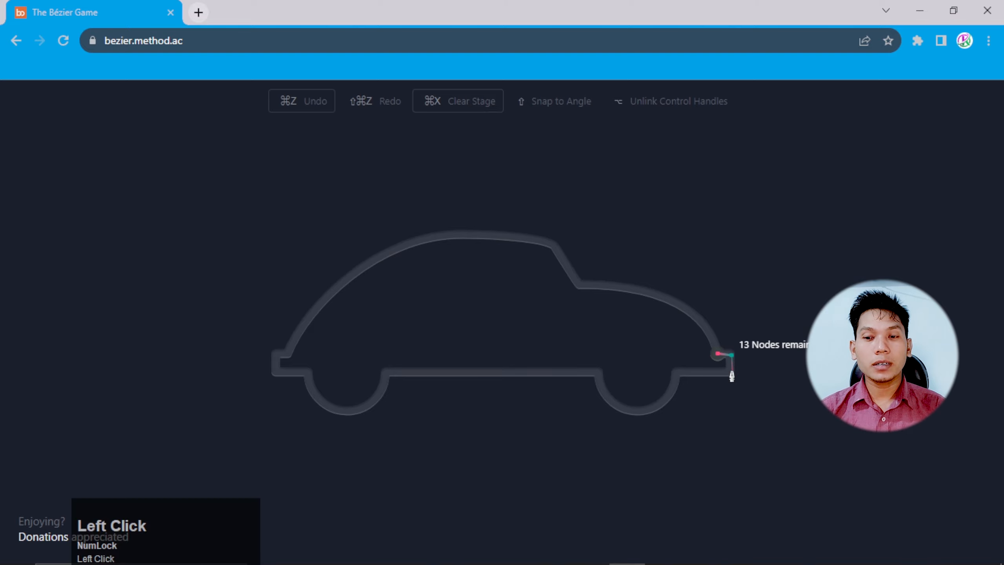
{"action": "left_click", "coordinate": [732, 371]}
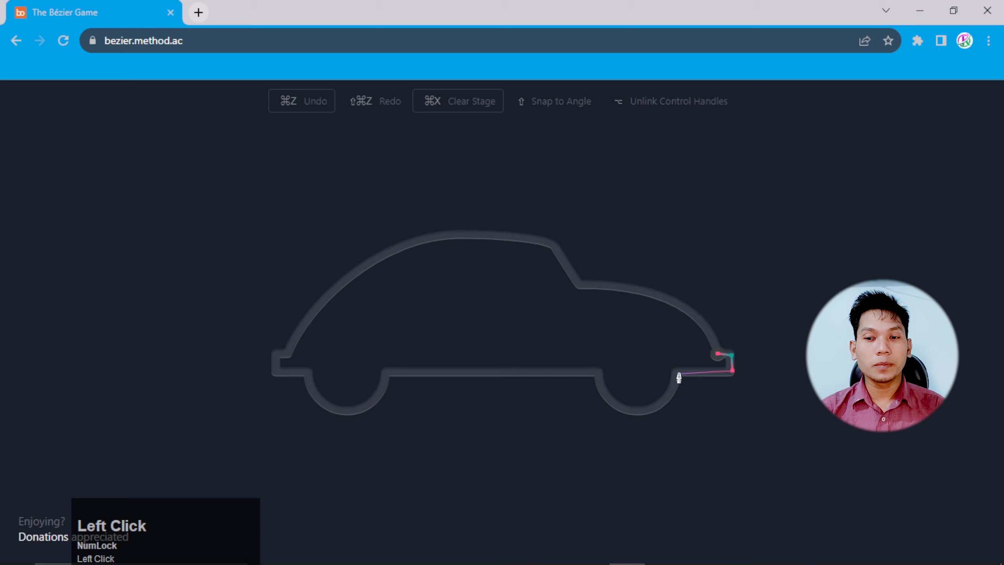
{"action": "left_click", "coordinate": [677, 373]}
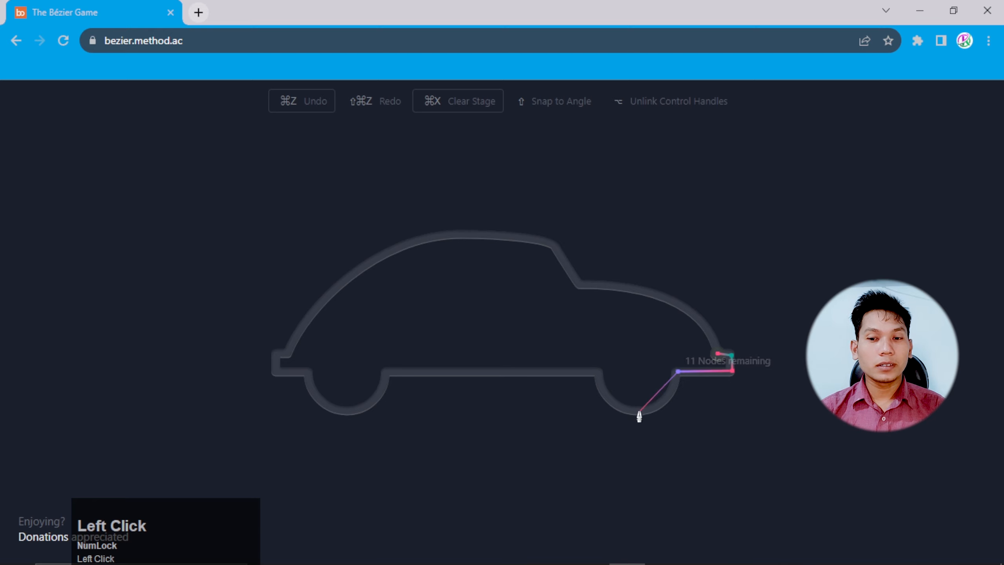
Trace the front wheel's curve with a smooth point at its lowest spot, and continue straight along the underside to the rear wheel.
{"action": "left_click_drag", "start_coordinate": [639, 413], "coordinate": [607, 413]}
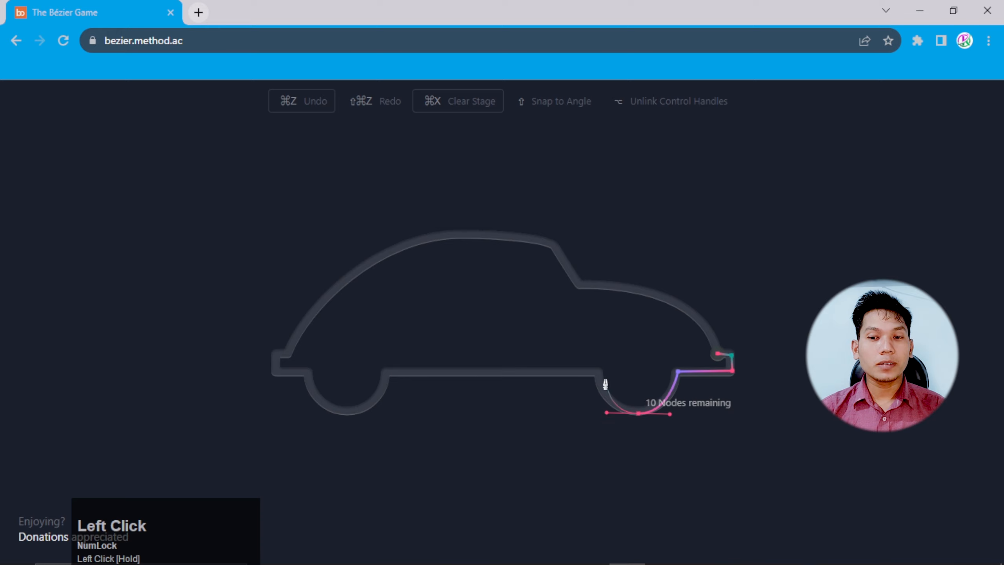
{"action": "left_click", "coordinate": [598, 373]}
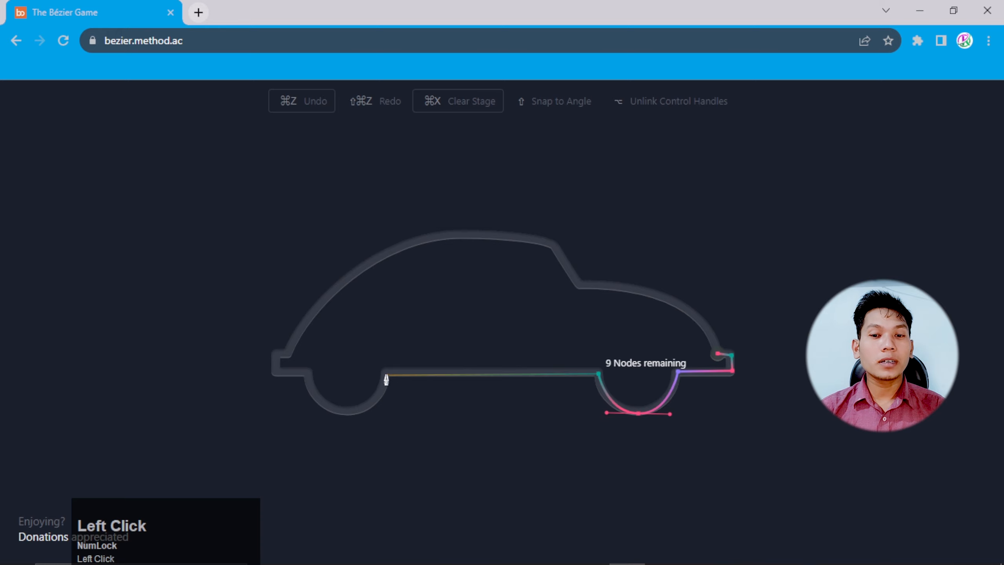
{"action": "left_click", "coordinate": [386, 374]}
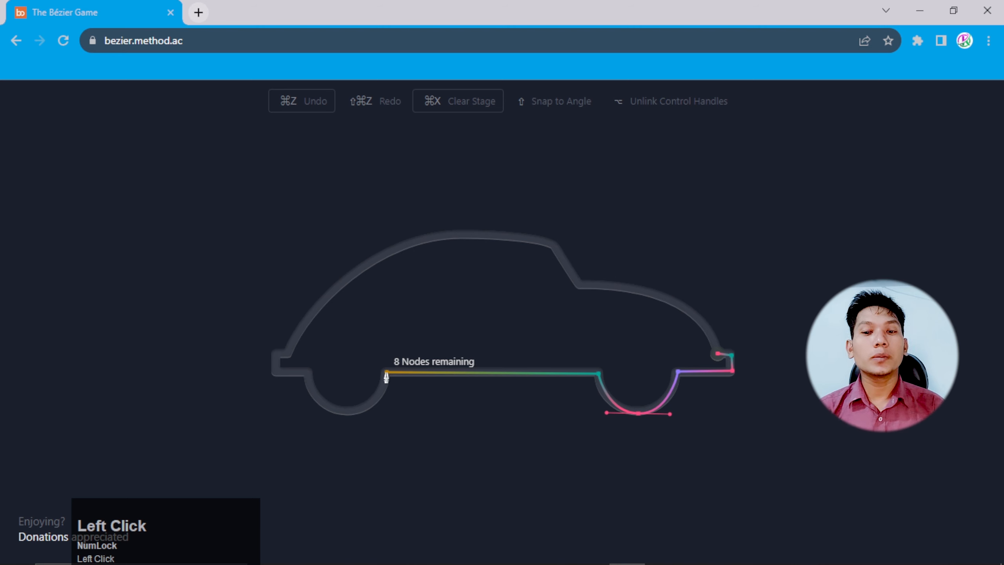